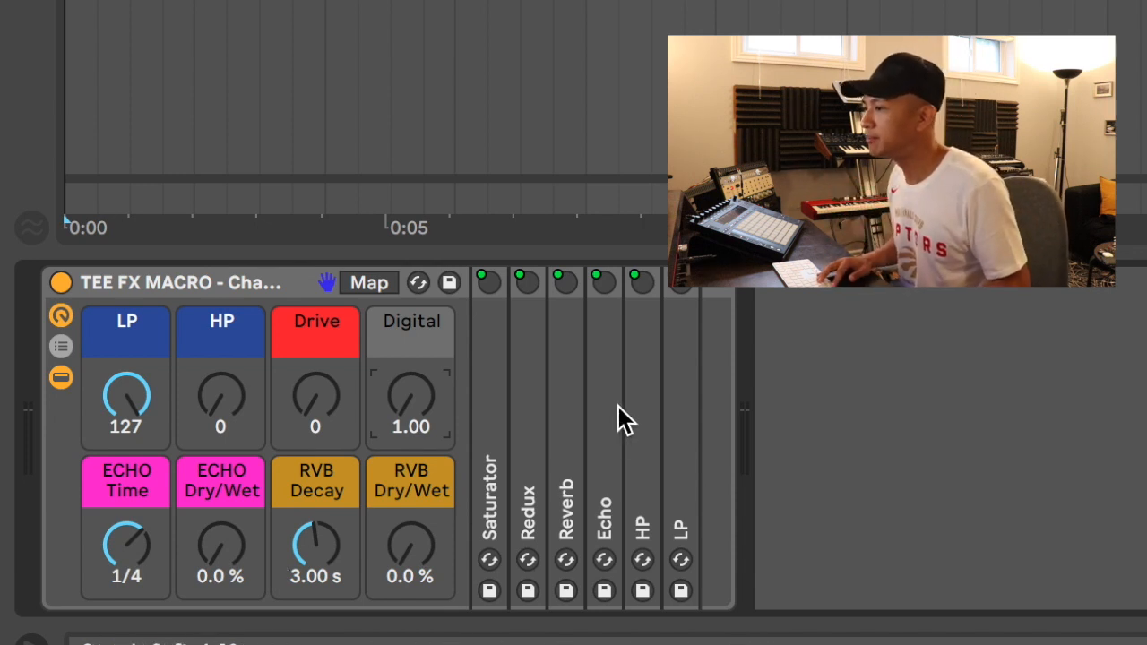
- Unfold the Saturator, Redux, Reverb, Echo, HP and LP devices in the TEE FX MACRO rack and review their settings
{"action": "left_click", "coordinate": [487, 421]}
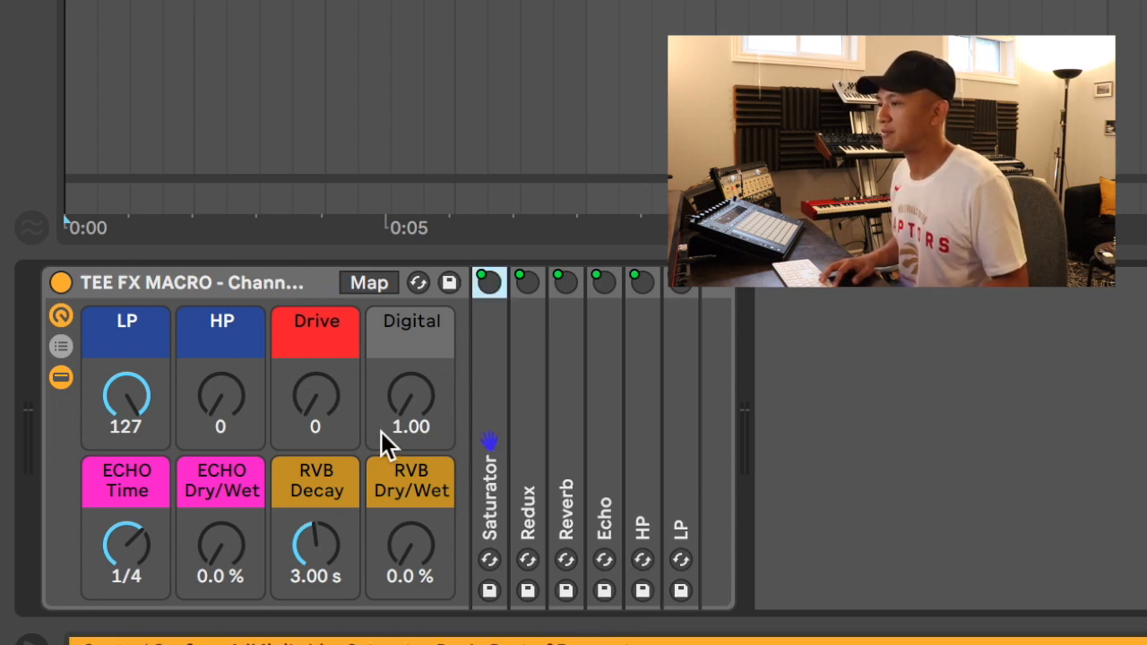
{"action": "double_click", "coordinate": [482, 486]}
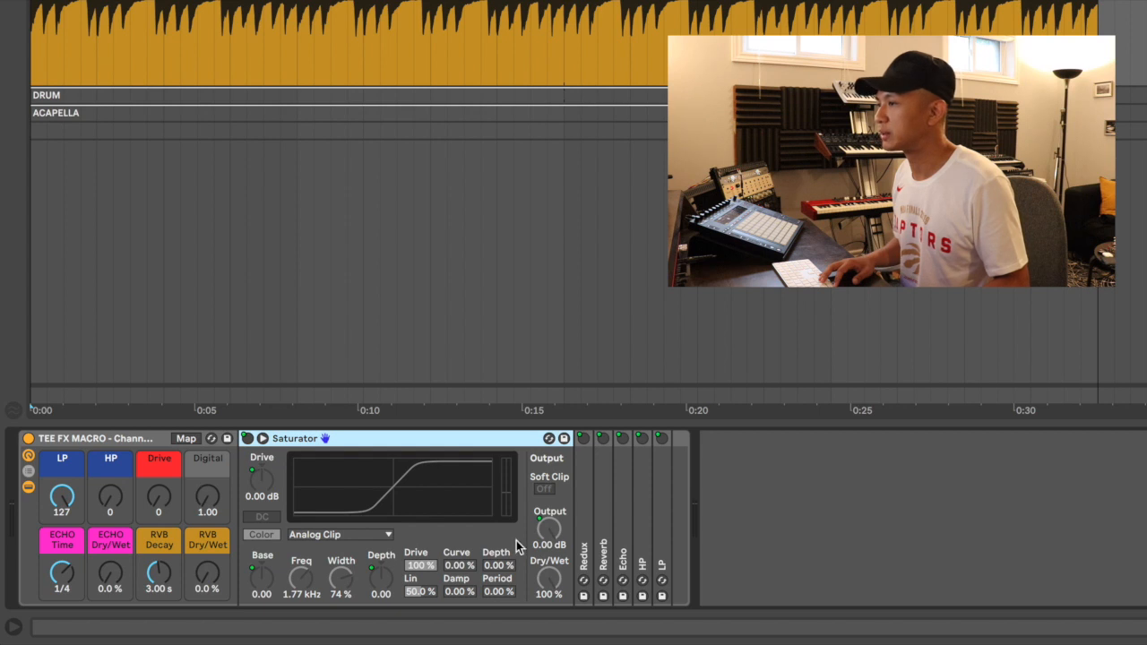
{"action": "double_click", "coordinate": [587, 538]}
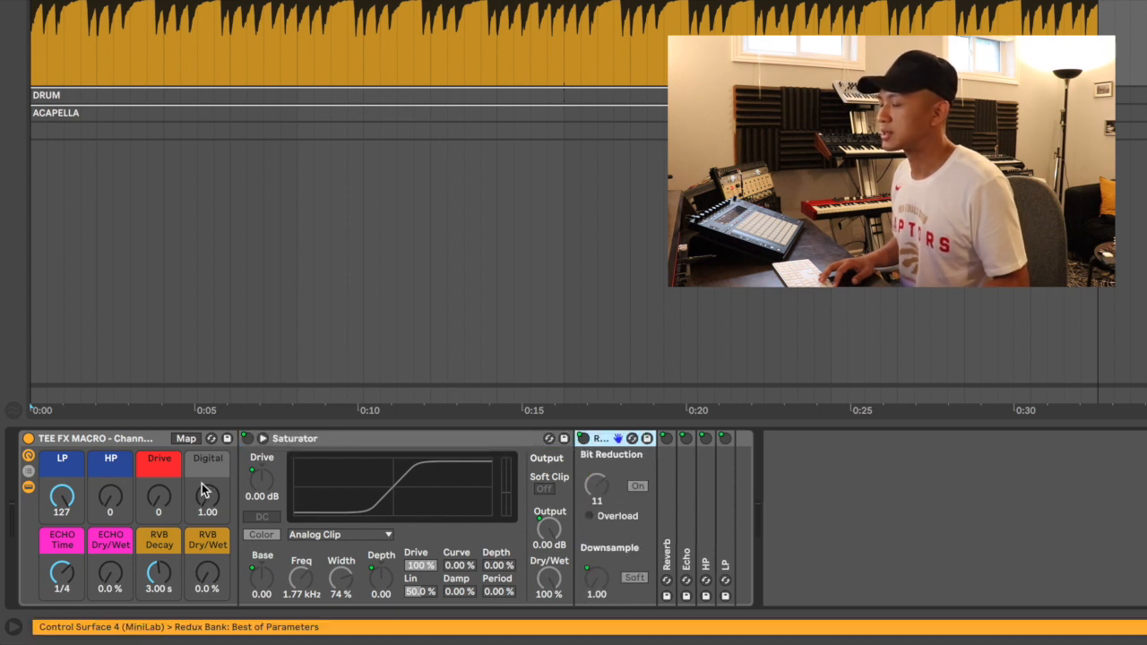
{"action": "double_click", "coordinate": [667, 538]}
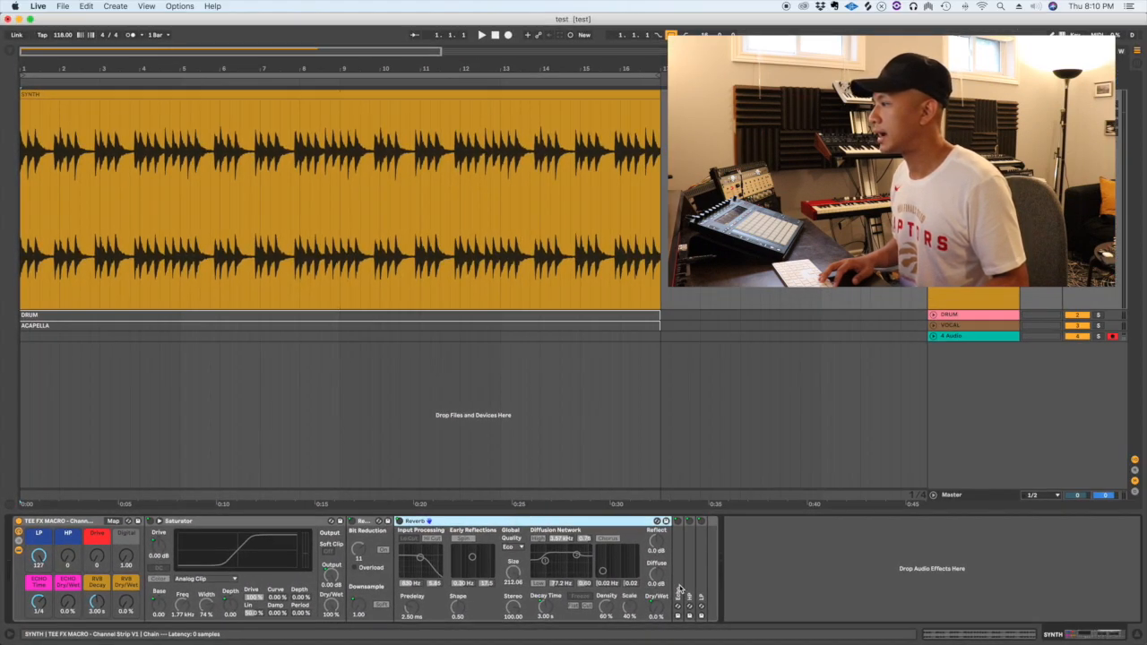
{"action": "double_click", "coordinate": [1127, 551]}
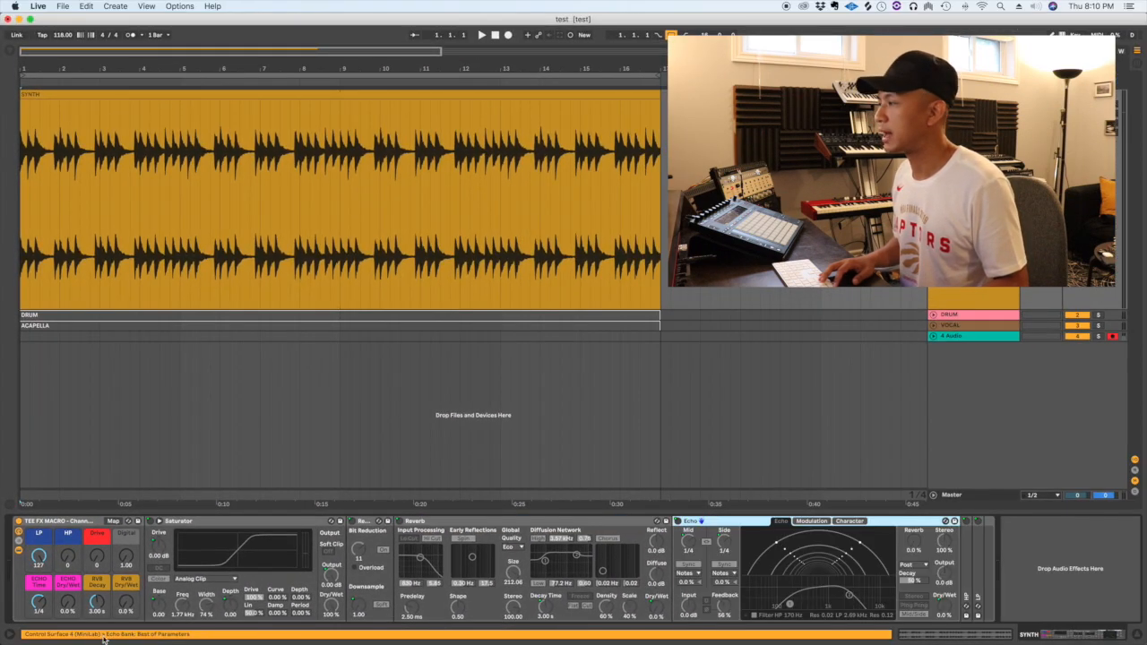
{"action": "double_click", "coordinate": [966, 577]}
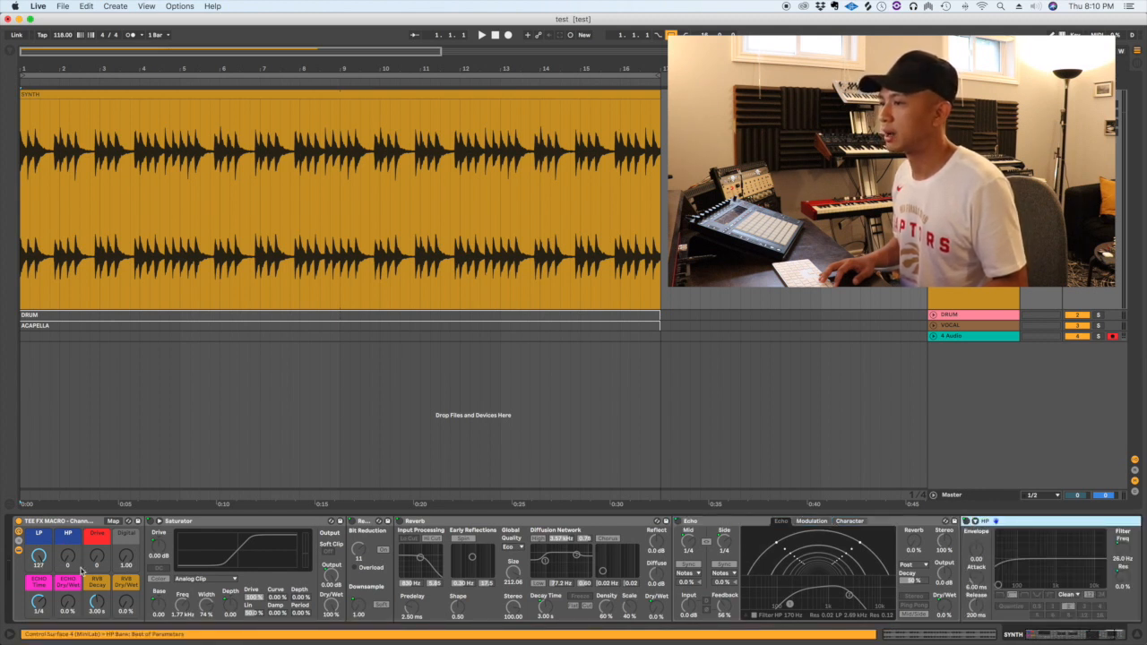
{"action": "scroll", "coordinate": [1010, 564], "scroll_direction": "right", "scroll_amount": 3}
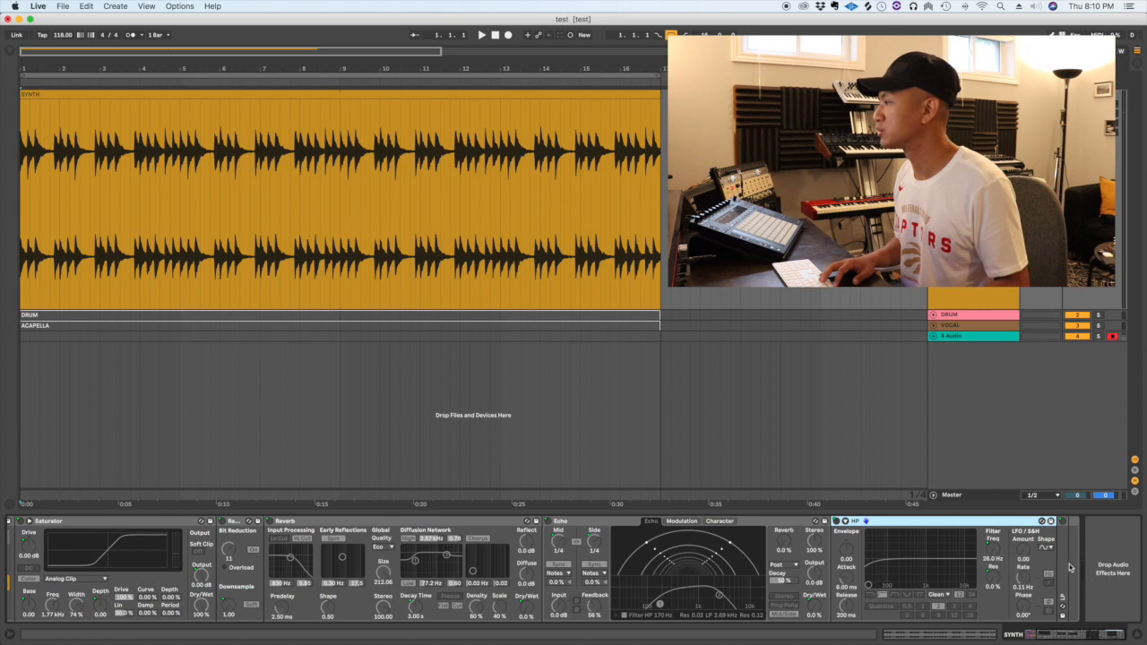
{"action": "double_click", "coordinate": [1065, 567]}
{"action": "scroll", "coordinate": [890, 563], "scroll_direction": "left", "scroll_amount": 3}
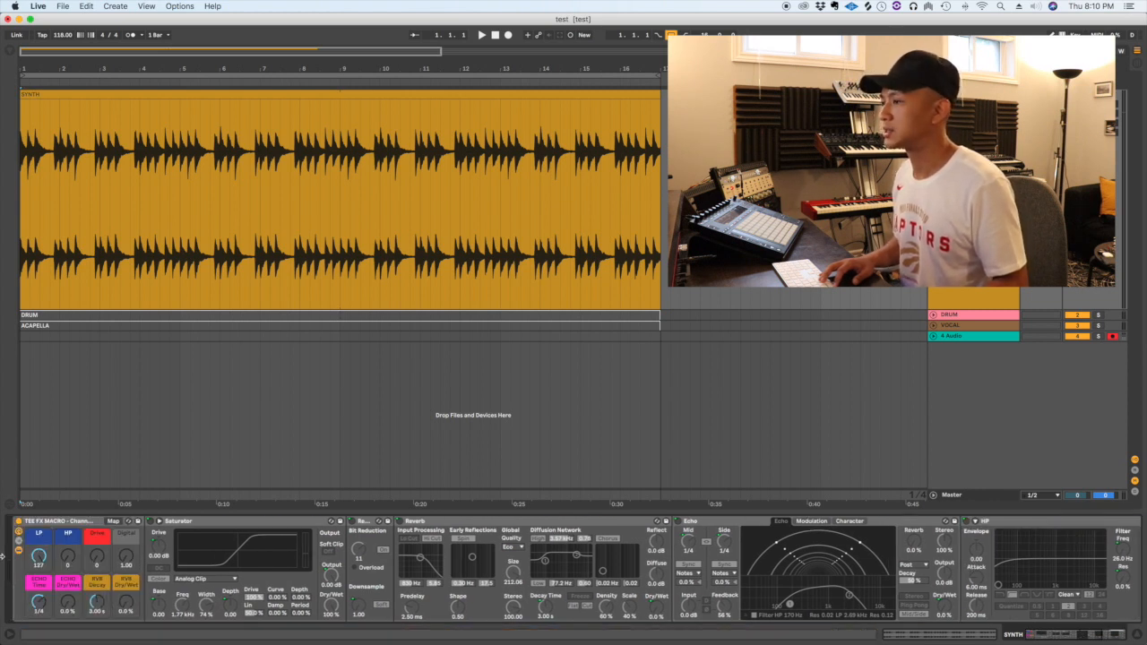
{"action": "scroll", "coordinate": [307, 567], "scroll_direction": "right", "scroll_amount": 8}
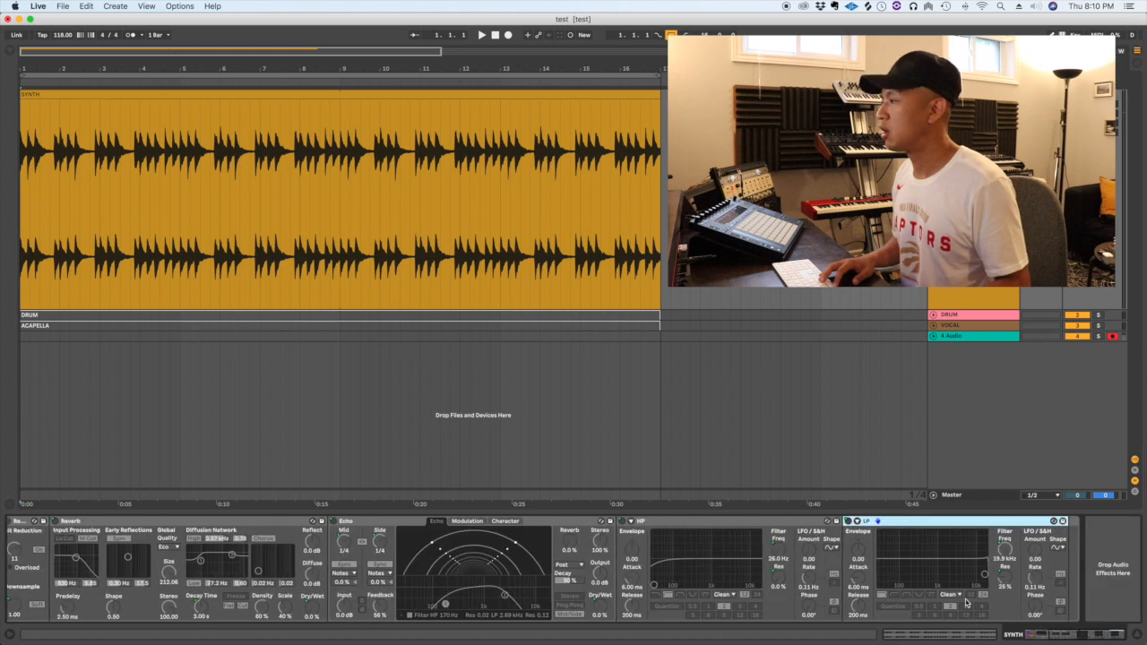
{"action": "scroll", "coordinate": [968, 603], "scroll_direction": "left", "scroll_amount": 8}
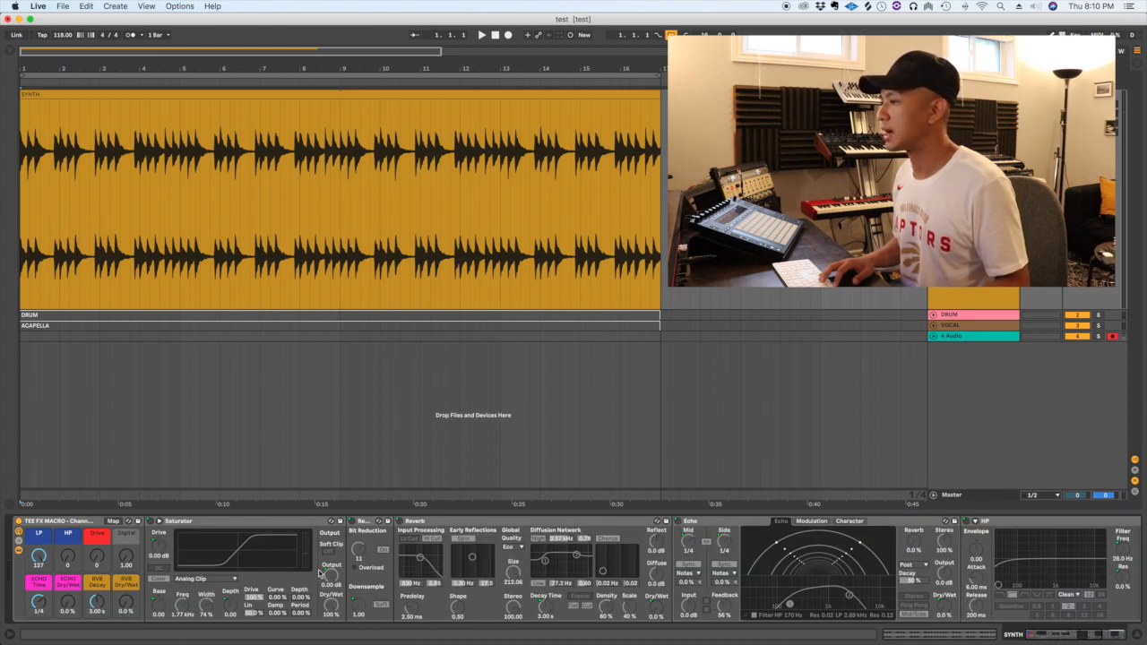
{"action": "scroll", "coordinate": [517, 574], "scroll_direction": "right", "scroll_amount": 8}
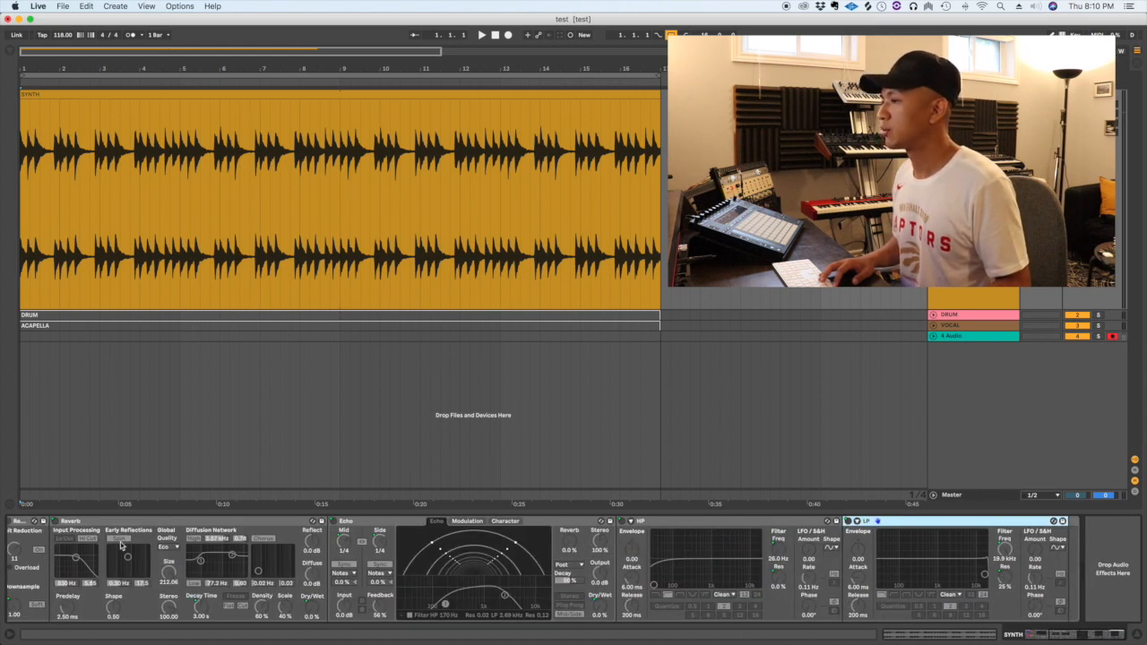
{"action": "scroll", "coordinate": [293, 578], "scroll_direction": "left", "scroll_amount": 8}
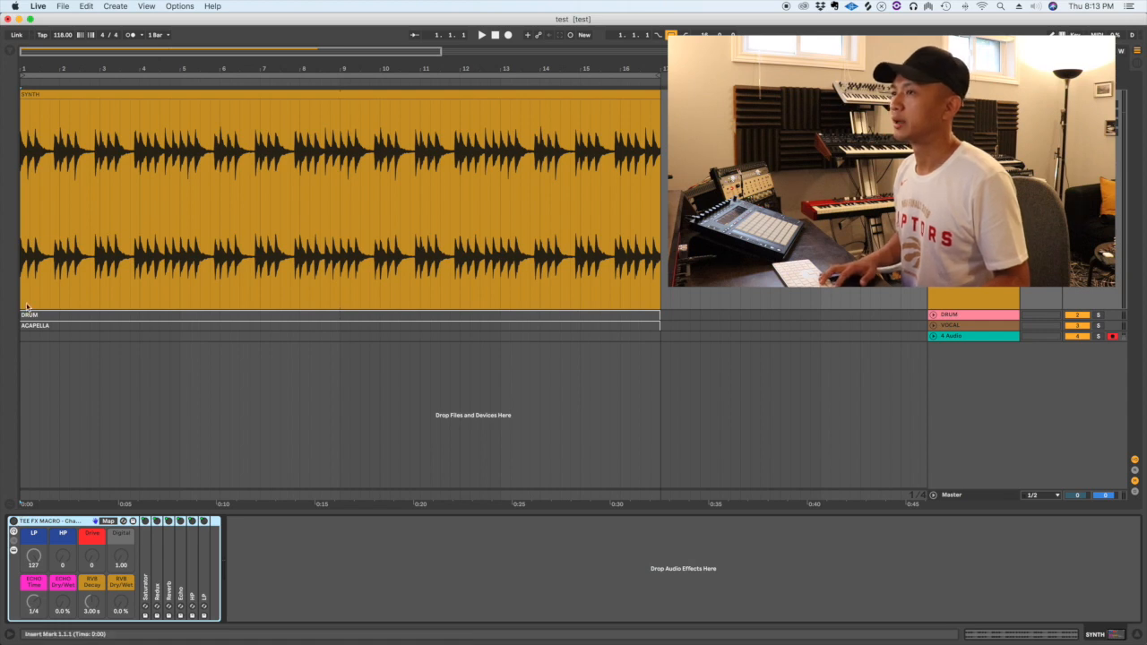
- Play the track with the TEE FX MACRO rack enabled and audition its LP, HP, Drive and Digital macros
{"action": "key", "text": "space"}
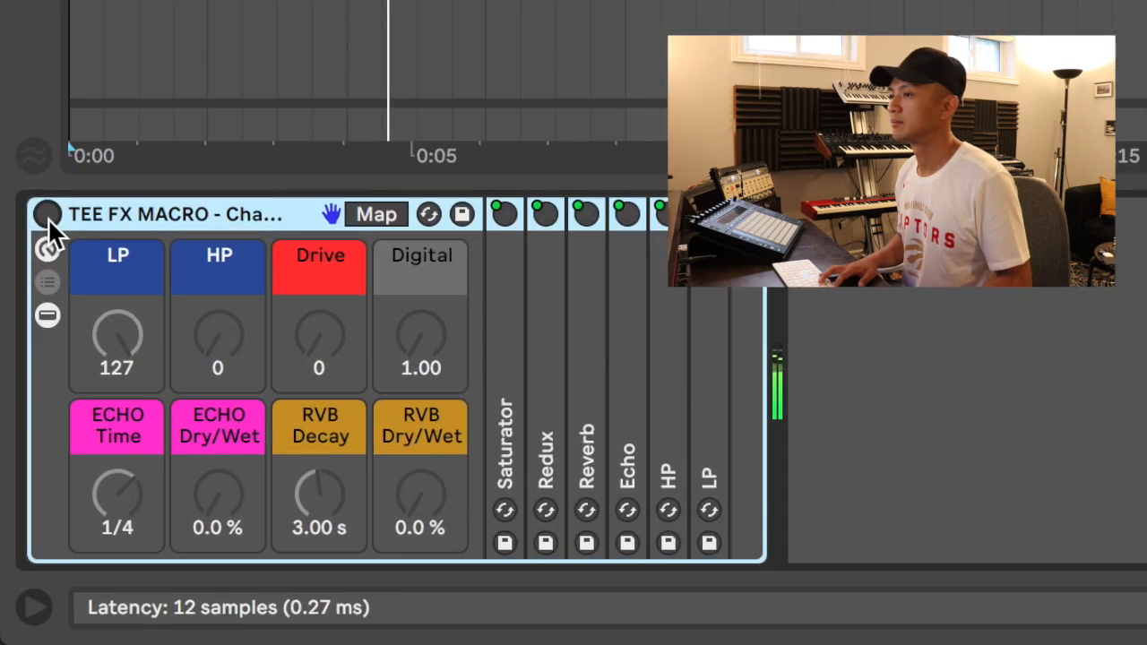
{"action": "left_click", "coordinate": [21, 444]}
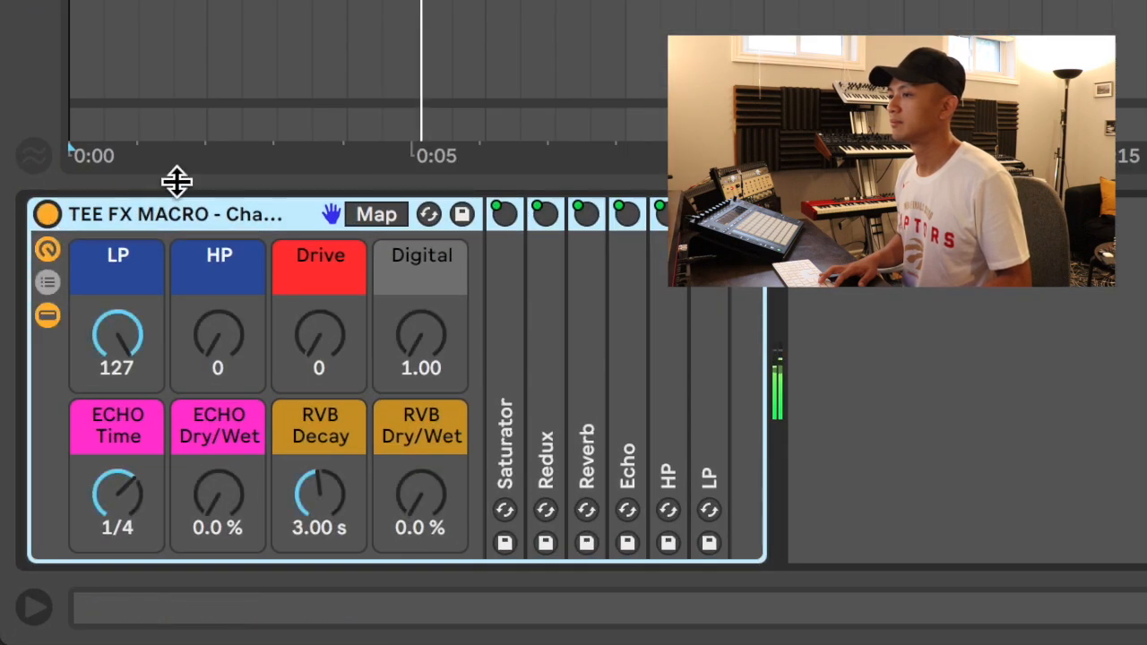
{"action": "mouse_move", "coordinate": [114, 339]}
{"action": "left_mouse_down"}
{"action": "mouse_move", "coordinate": [114, 447]}
{"action": "mouse_move", "coordinate": [115, 339]}
{"action": "left_mouse_up"}
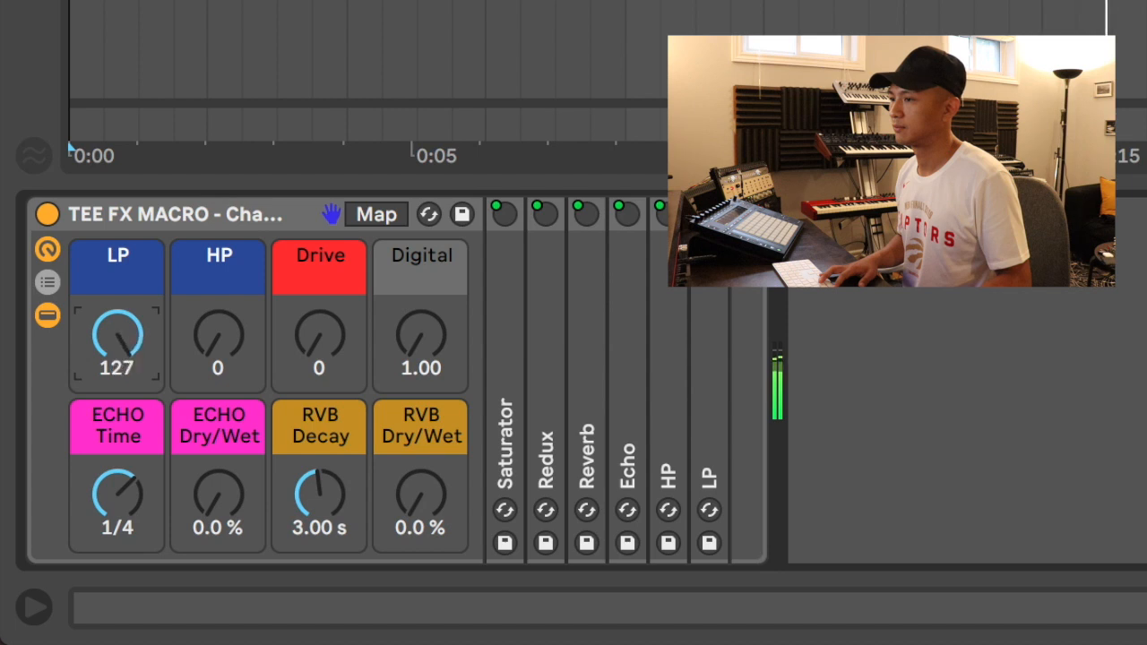
{"action": "left_click_drag", "start_coordinate": [210, 364], "coordinate": [209, 272]}
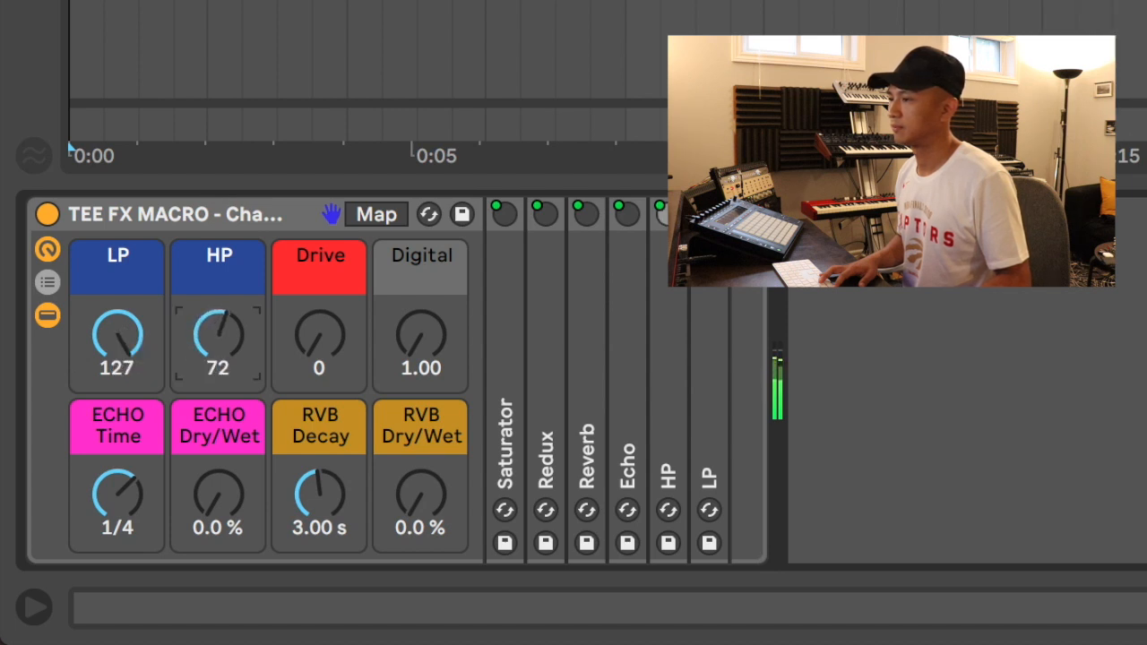
{"action": "left_click_drag", "start_coordinate": [210, 270], "coordinate": [210, 366]}
{"action": "mouse_move", "coordinate": [293, 384]}
{"action": "left_mouse_down"}
{"action": "mouse_move", "coordinate": [293, 327]}
{"action": "mouse_move", "coordinate": [293, 385]}
{"action": "left_mouse_up"}
{"action": "left_click_drag", "start_coordinate": [401, 360], "coordinate": [325, 402]}
- Audition the echo macros during playback by raising ECHO Dry/Wet to about 43 % and setting ECHO Time to 1/8
{"action": "left_click_drag", "start_coordinate": [206, 502], "coordinate": [204, 529]}
{"action": "left_click_drag", "start_coordinate": [108, 493], "coordinate": [107, 511]}
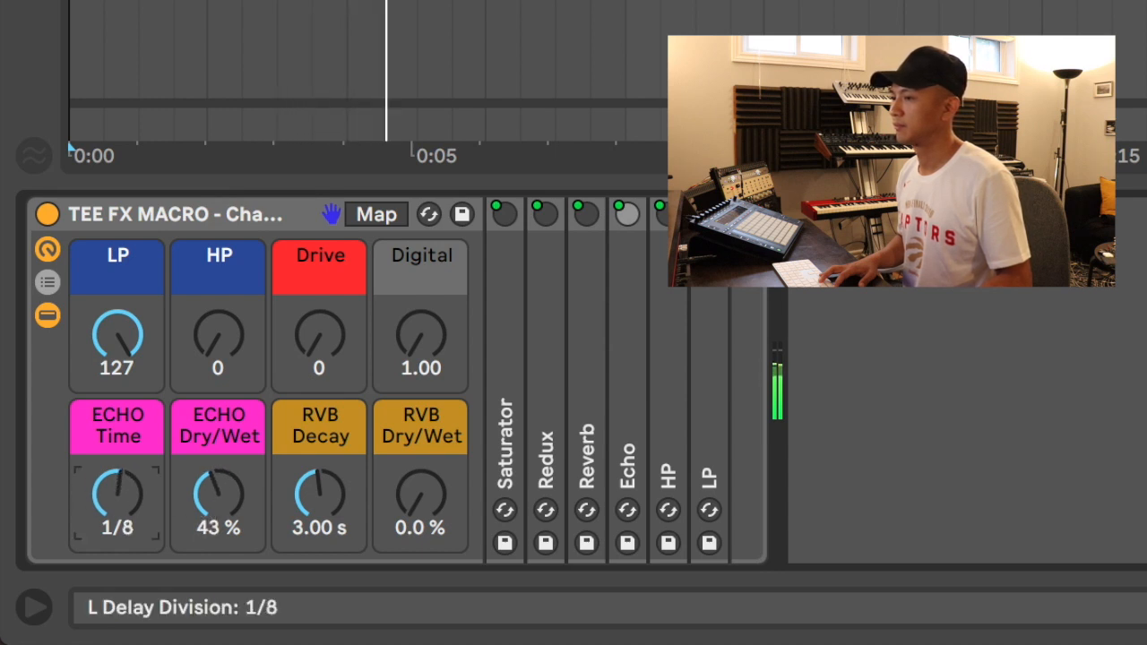
{"action": "left_click", "coordinate": [213, 490]}
{"action": "mouse_move", "coordinate": [217, 492]}
{"action": "left_mouse_down"}
{"action": "mouse_move", "coordinate": [217, 438]}
{"action": "mouse_move", "coordinate": [220, 502]}
{"action": "left_mouse_up"}
- Audition the reverb during playback by varying the RVB Dry/Wet and RVB Decay macros
{"action": "left_click_drag", "start_coordinate": [379, 510], "coordinate": [379, 444]}
{"action": "left_click_drag", "start_coordinate": [306, 490], "coordinate": [420, 490]}
{"action": "left_click", "coordinate": [319, 496]}
{"action": "left_click_drag", "start_coordinate": [319, 496], "coordinate": [319, 453]}
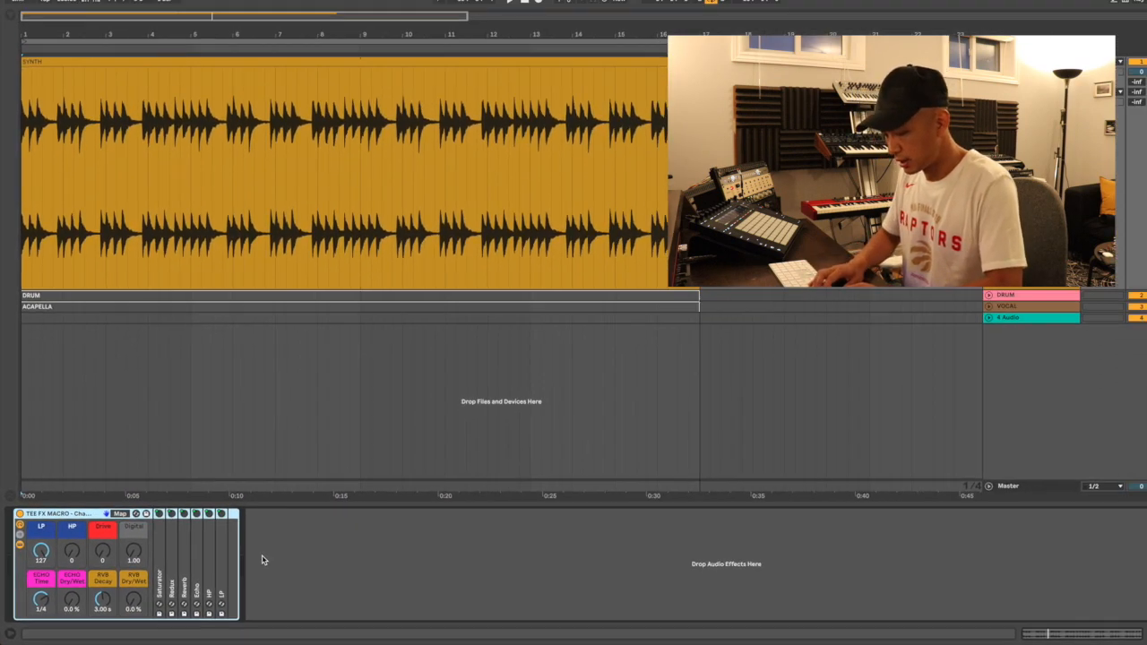
- Search the browser for "saturator" and load the Saturator device after the existing rack on the SYNTH track
{"action": "key", "text": "super+f"}
{"action": "type", "text": "sa"}
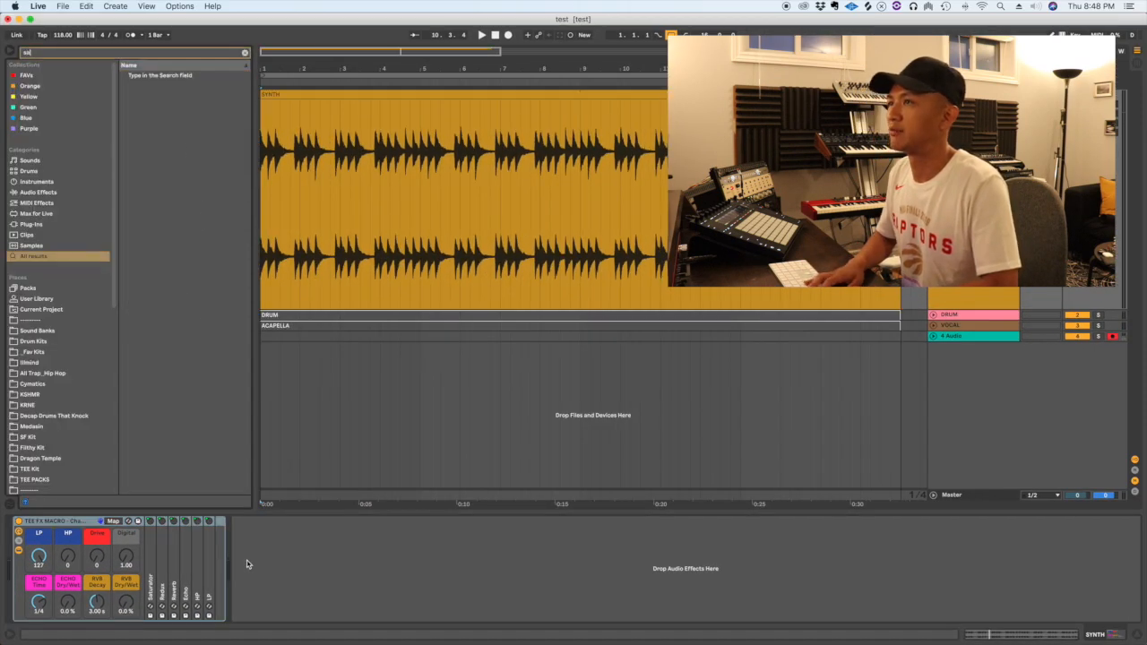
{"action": "type", "text": "turator"}
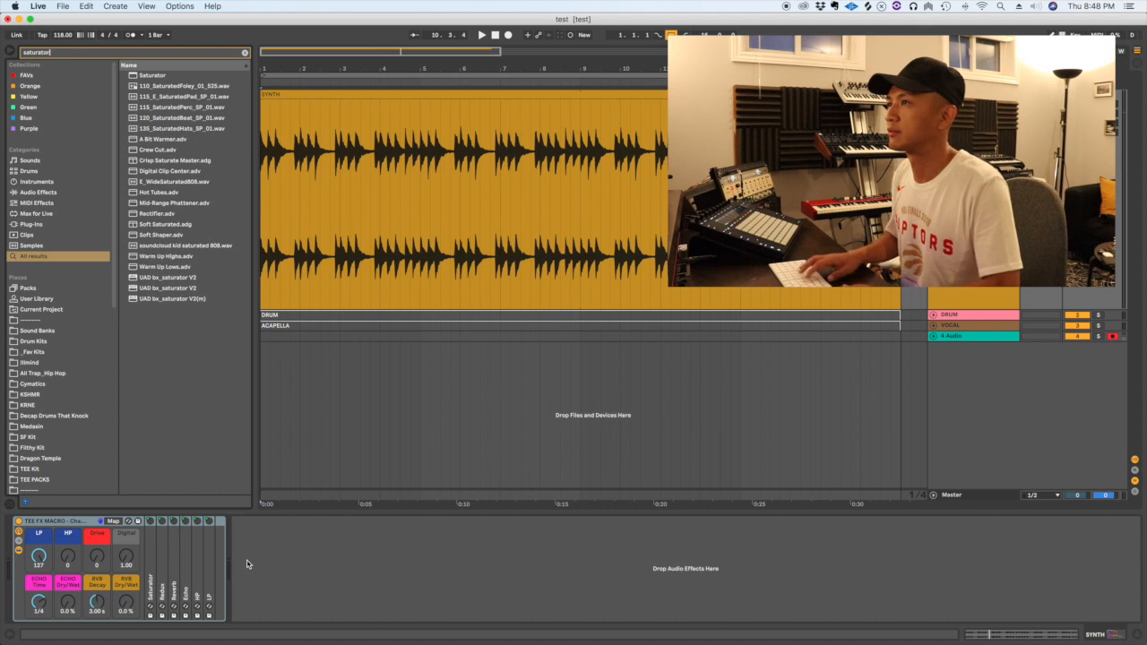
{"action": "key", "text": "Down"}
{"action": "key", "text": "Return"}
- Search for "auto", add two Auto Filter devices after the Saturator, and hide the browser with its search cleared
{"action": "key", "text": "super+f"}
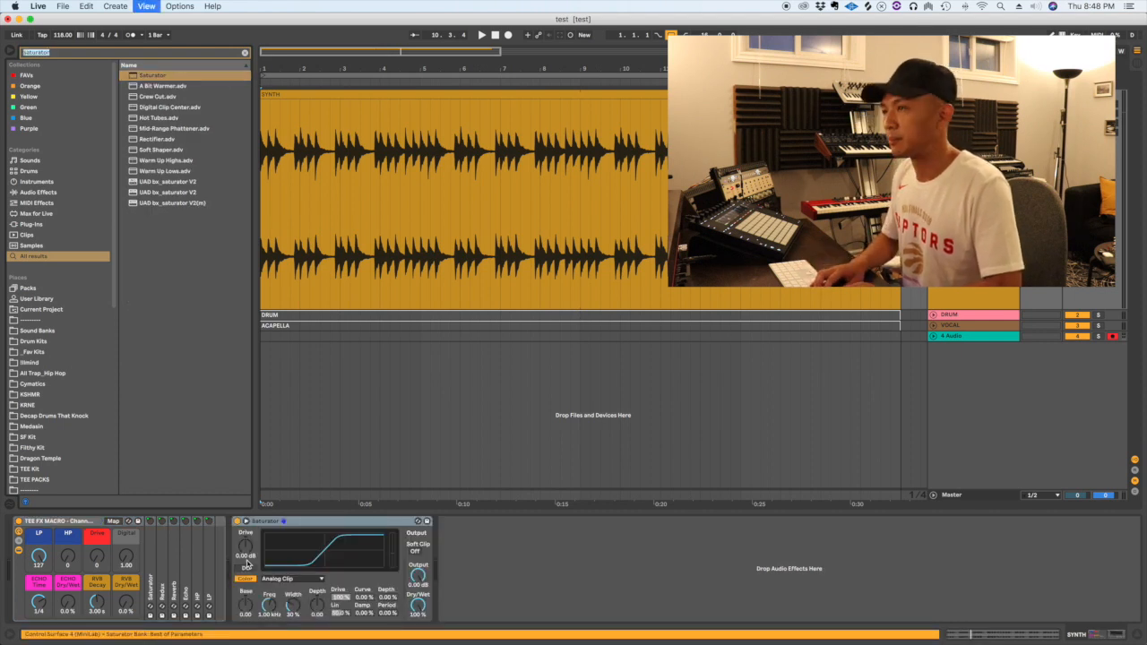
{"action": "type", "text": "auto"}
{"action": "key", "text": "Down"}
{"action": "key", "text": "Return"}
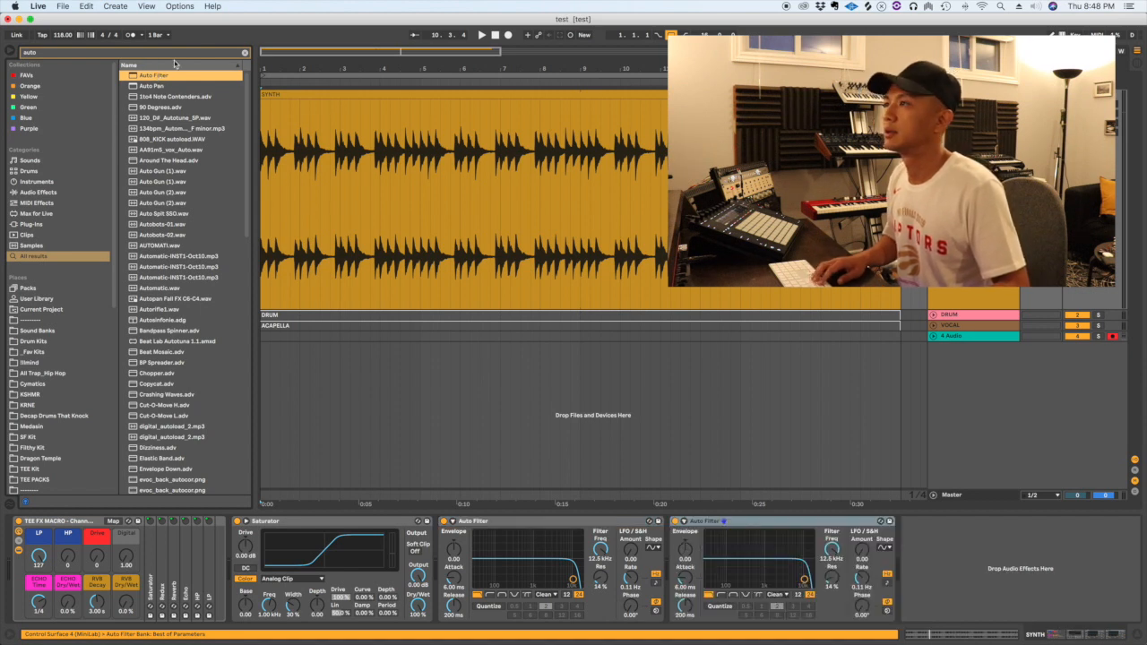
{"action": "left_click", "coordinate": [246, 52]}
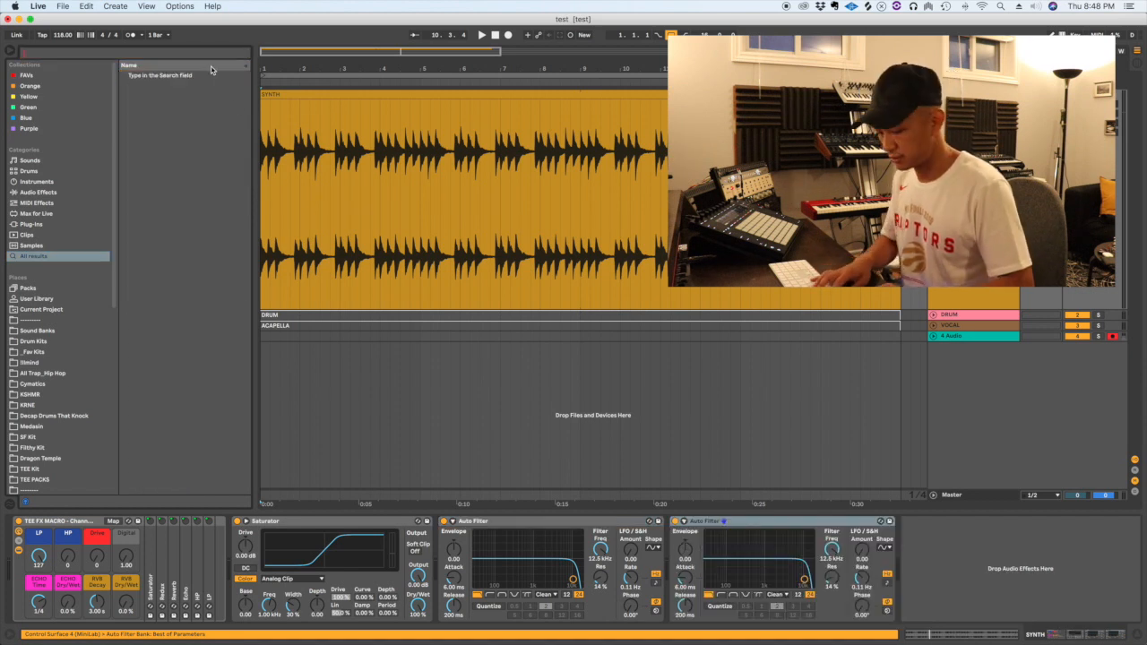
{"action": "key", "text": "super+alt+b"}
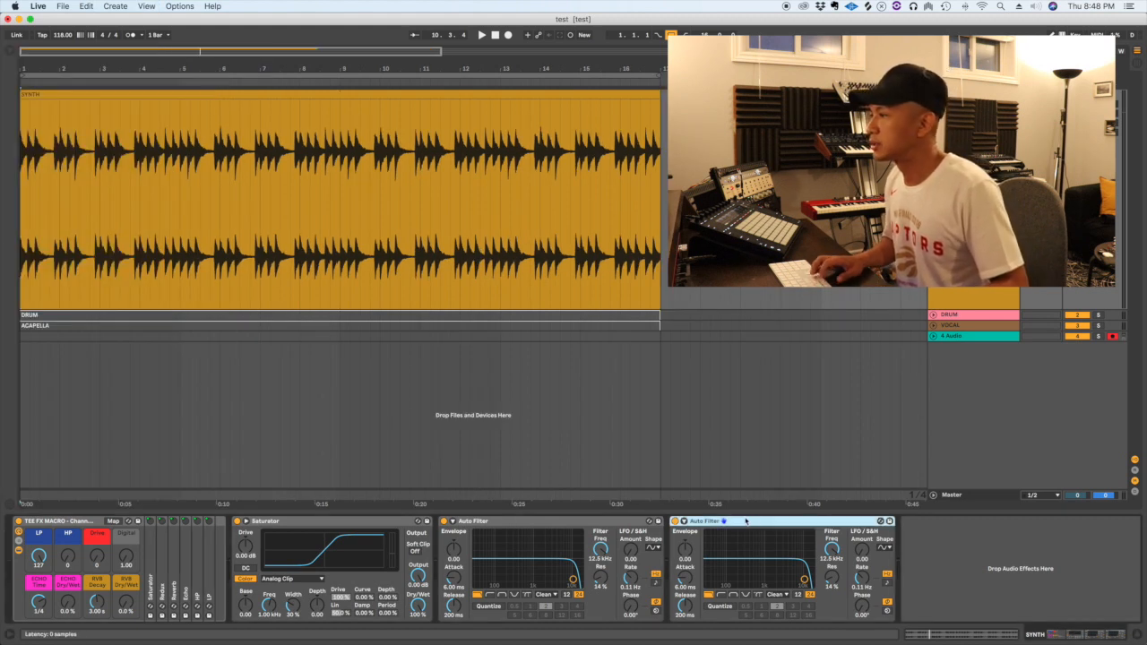
- Group the new Saturator and both Auto Filters into one Audio Effect Rack
{"action": "left_click", "coordinate": [305, 523]}
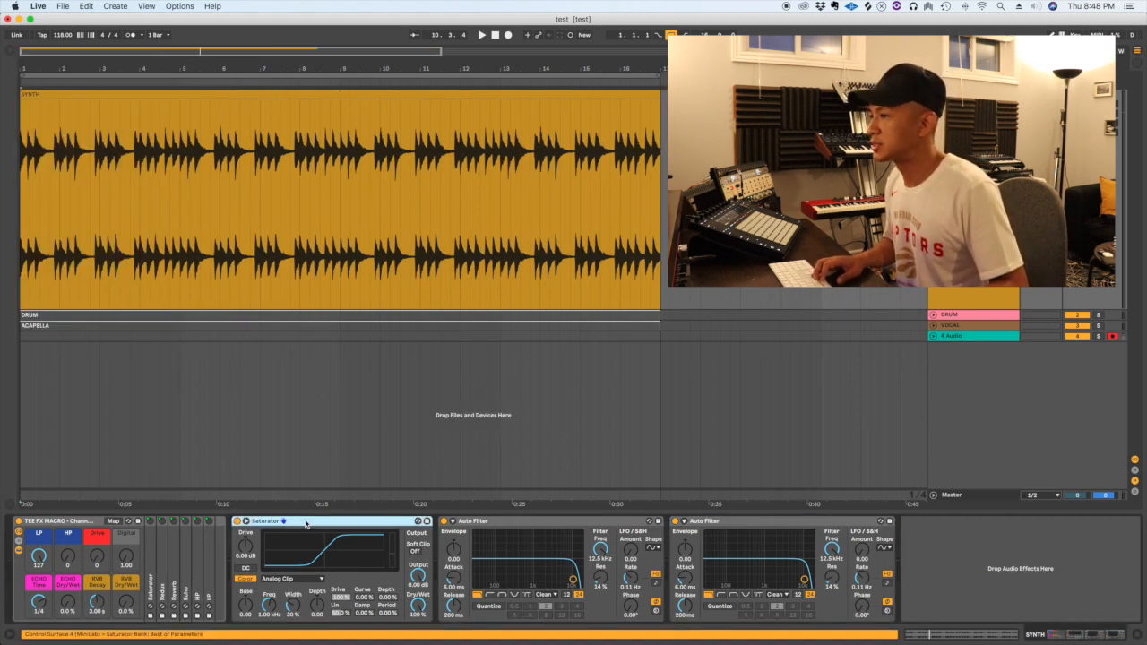
{"action": "left_click", "coordinate": [762, 523], "text": "shift"}
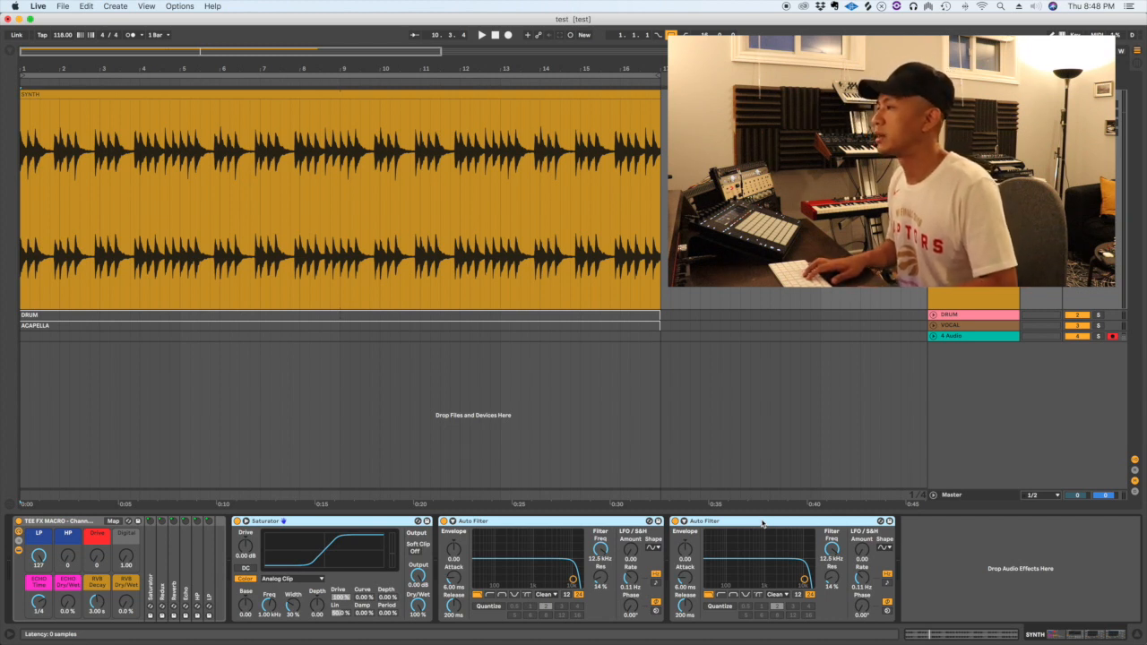
{"action": "key", "text": "super+g"}
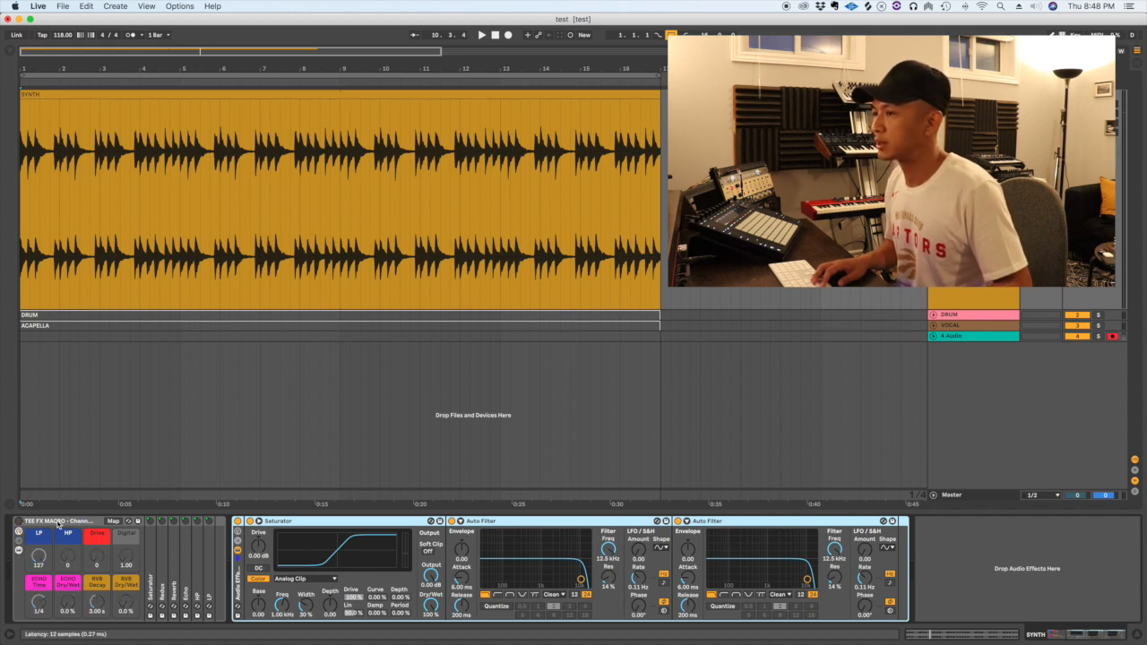
- Show the macro controls of the new Audio Effect Rack and turn on macro mapping with the browser pane open
{"action": "left_click", "coordinate": [218, 531]}
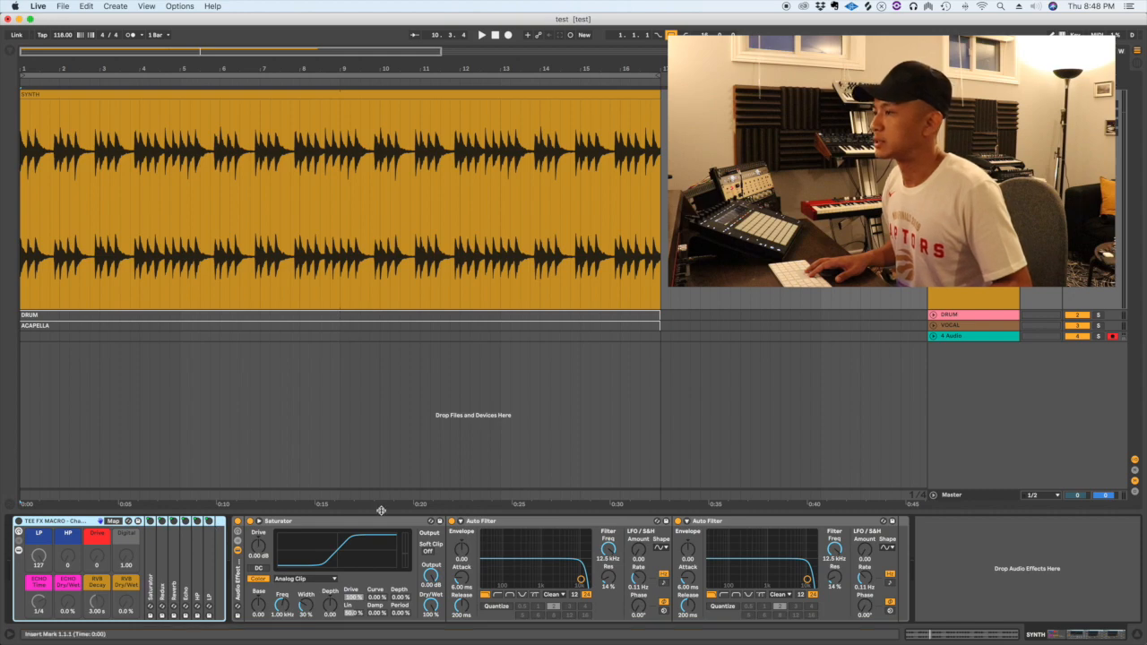
{"action": "left_click", "coordinate": [237, 581]}
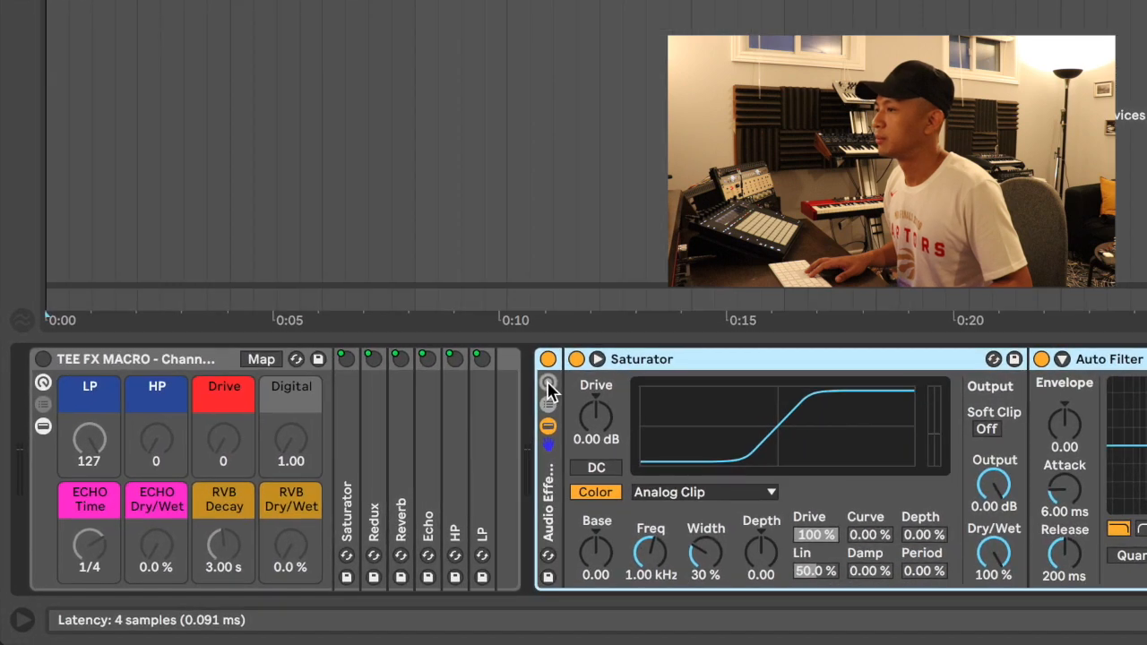
{"action": "left_click", "coordinate": [471, 421]}
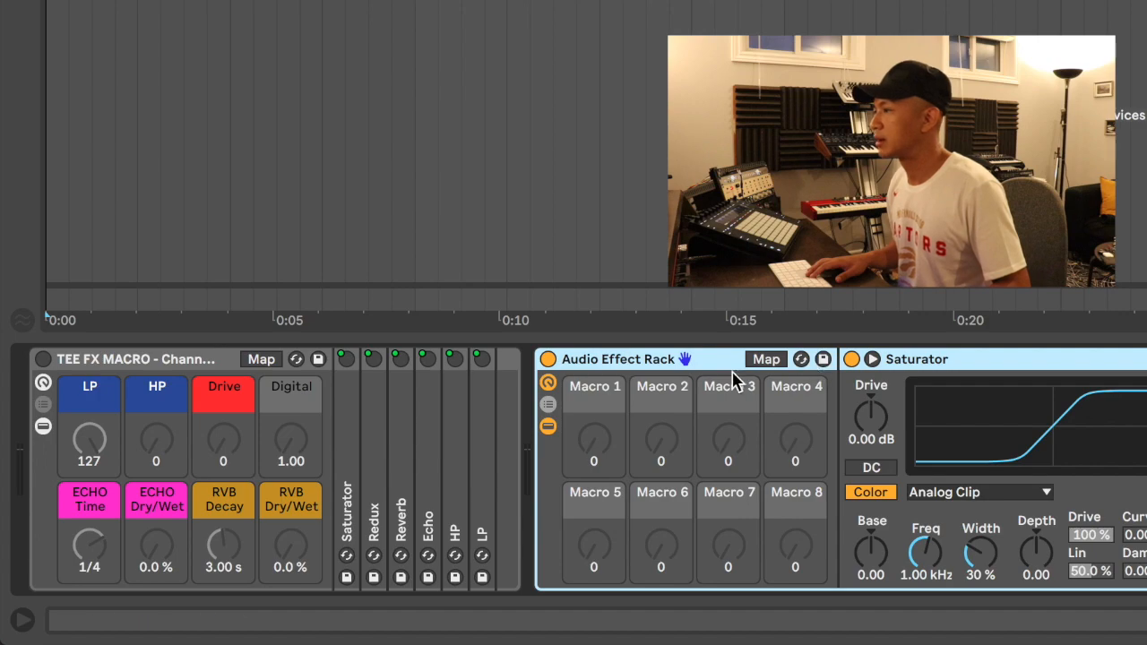
{"action": "left_click", "coordinate": [766, 362]}
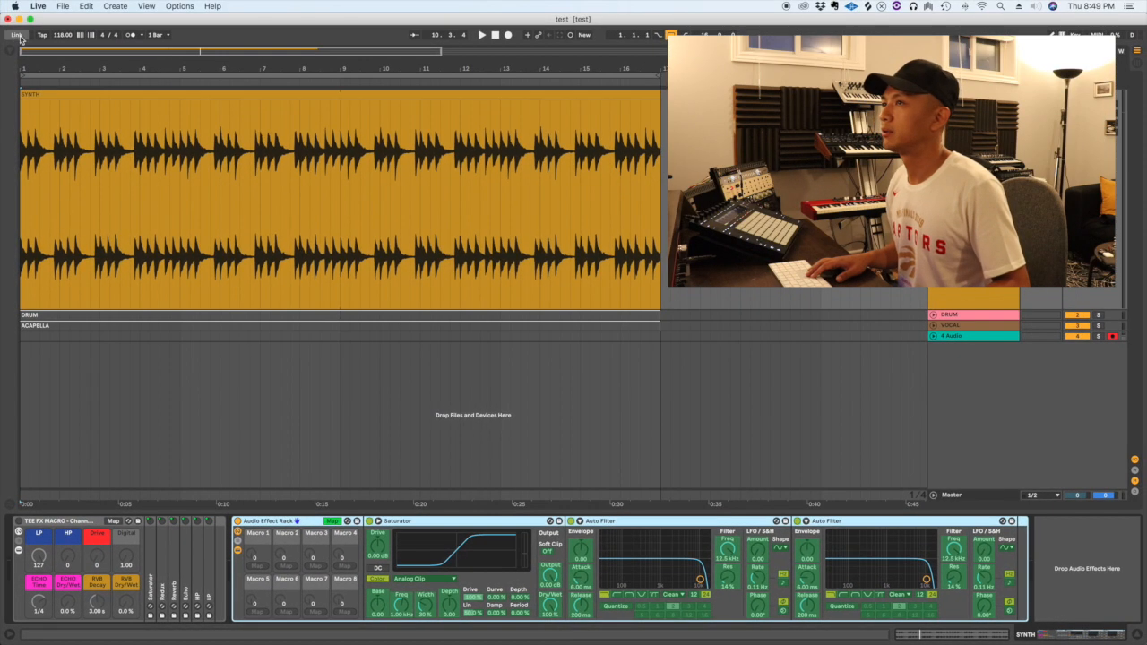
{"action": "left_click", "coordinate": [9, 54]}
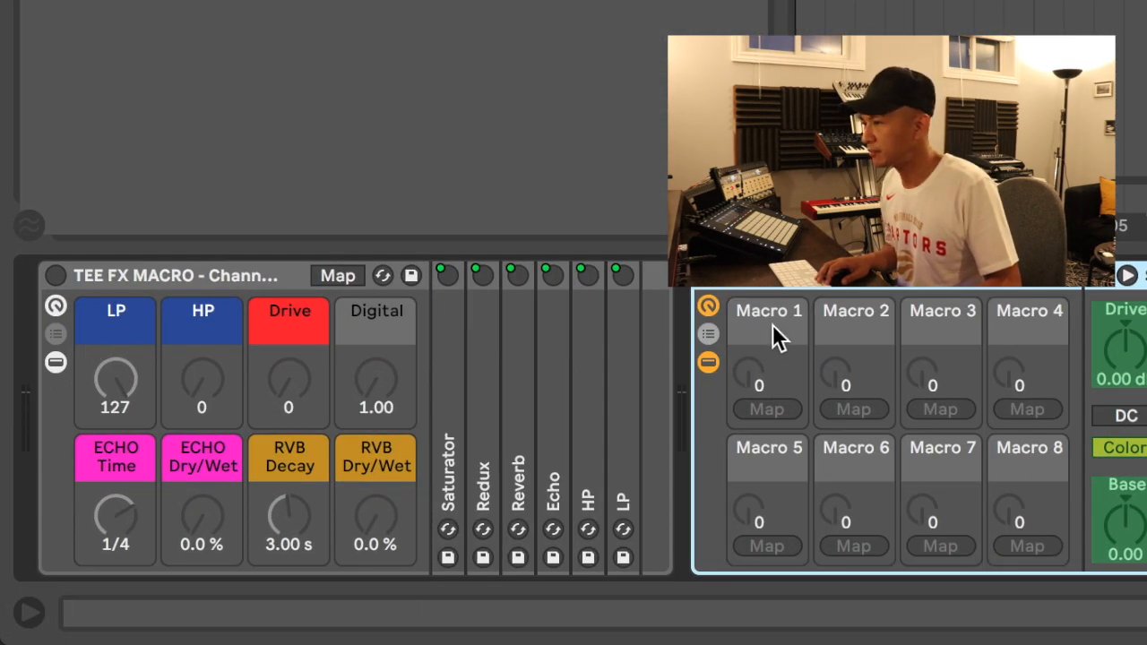
- Rename Macro 1 of the new Audio Effect Rack to LP
{"action": "key", "text": "super+r"}
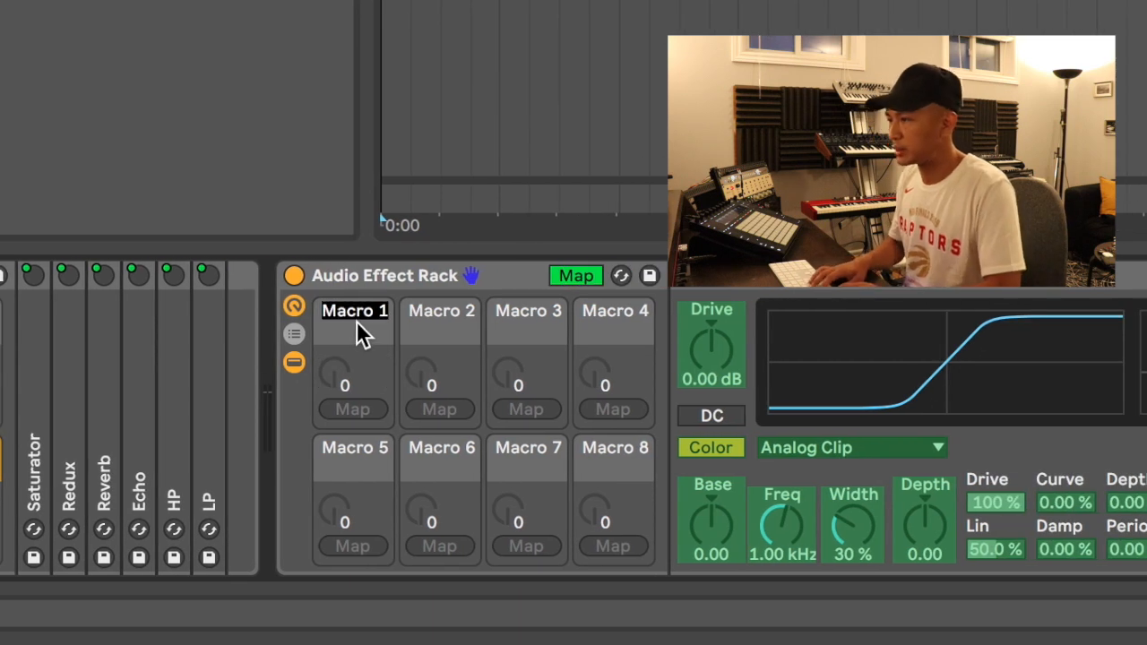
{"action": "type", "text": "LP"}
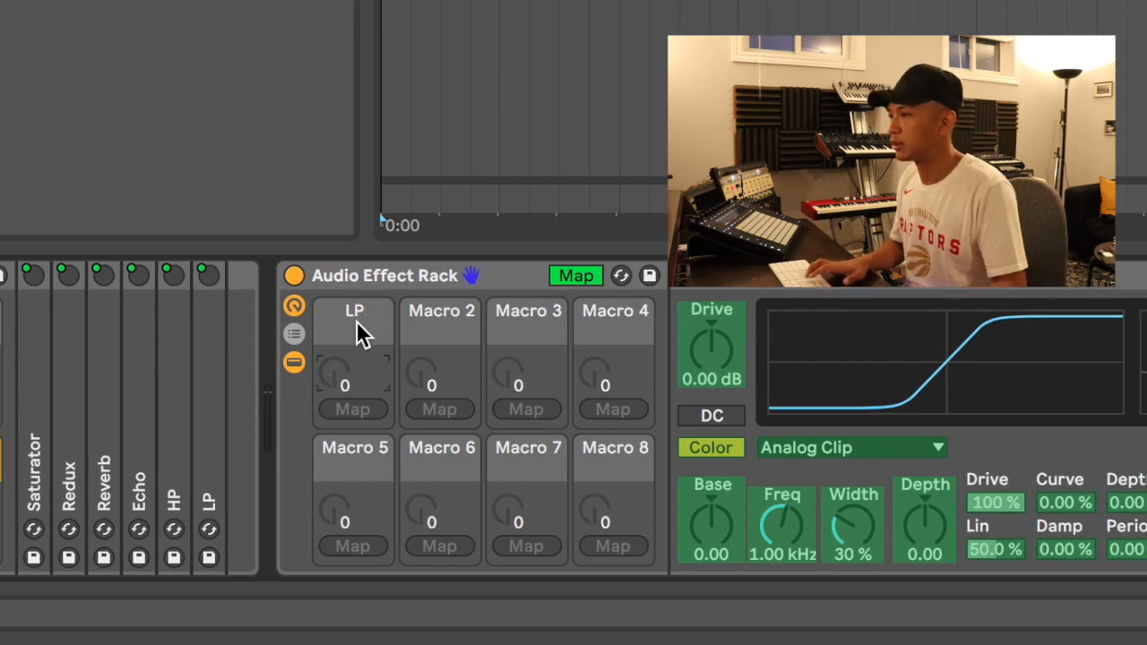
{"action": "key", "text": "Return"}
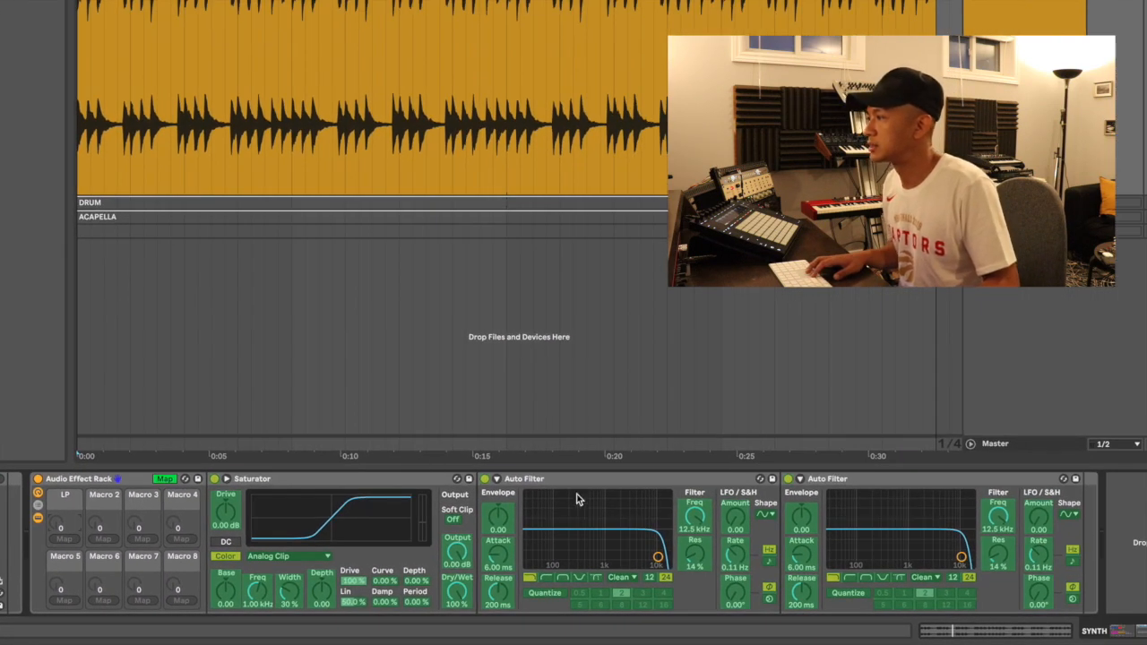
- Rename the second Auto Filter in the new rack to LP
{"action": "left_click", "coordinate": [881, 480]}
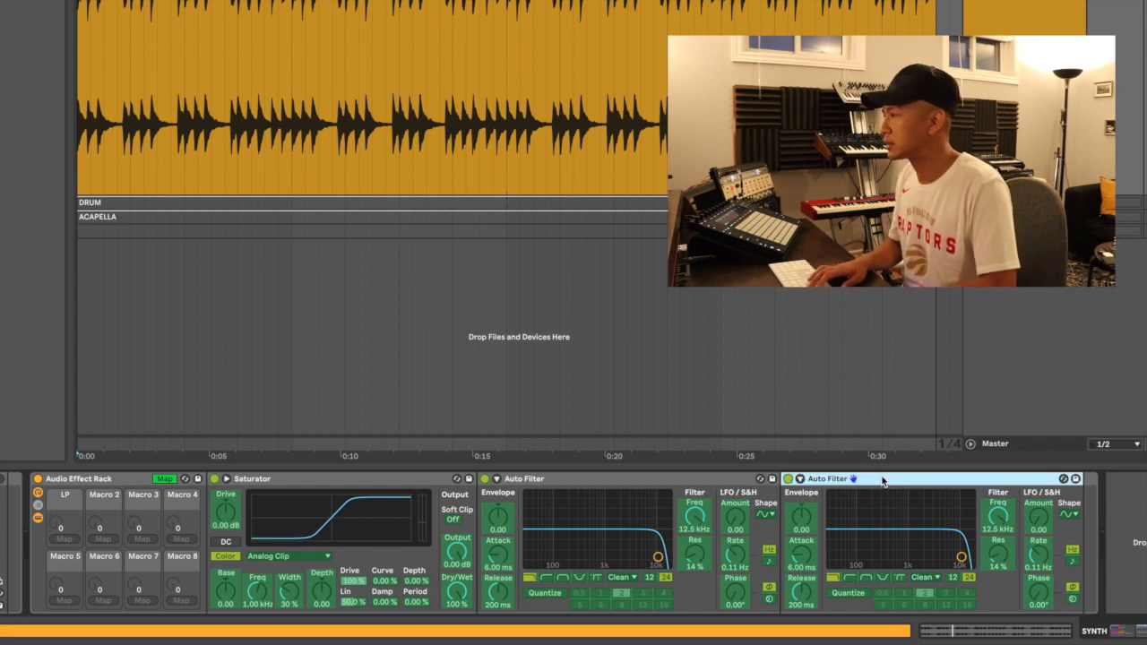
{"action": "key", "text": "ctrl+r"}
{"action": "type", "text": "LP"}
{"action": "key", "text": "Return"}
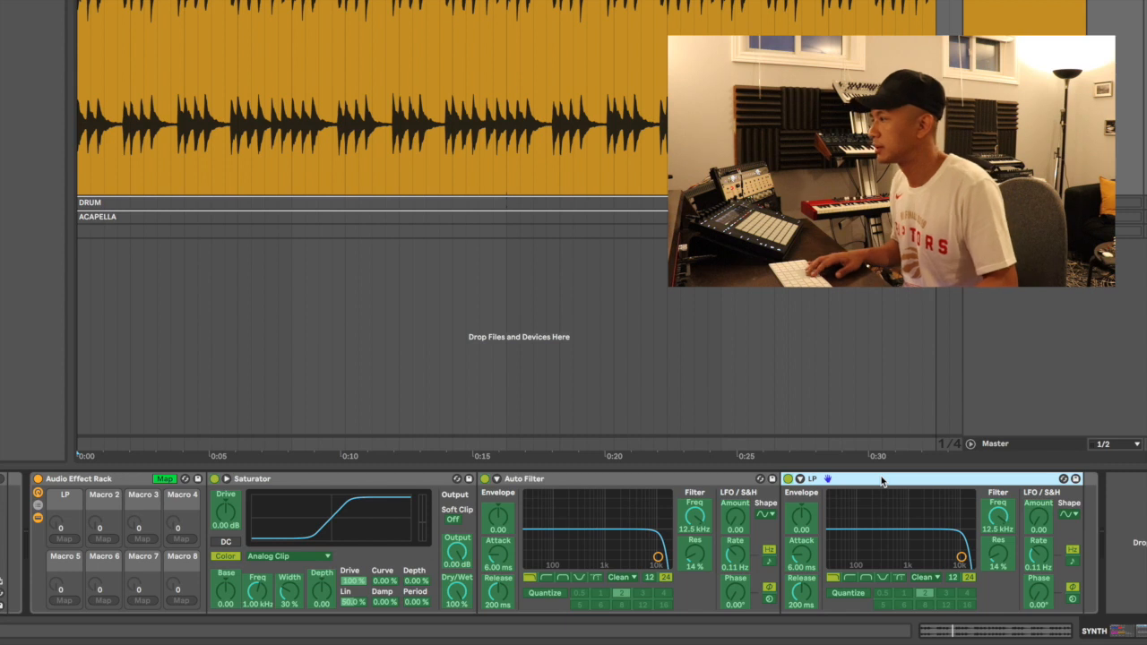
- Switch off the new rack's Saturator and first Auto Filter, with macro mapping turned off for the change and back on again
{"action": "left_click", "coordinate": [645, 482]}
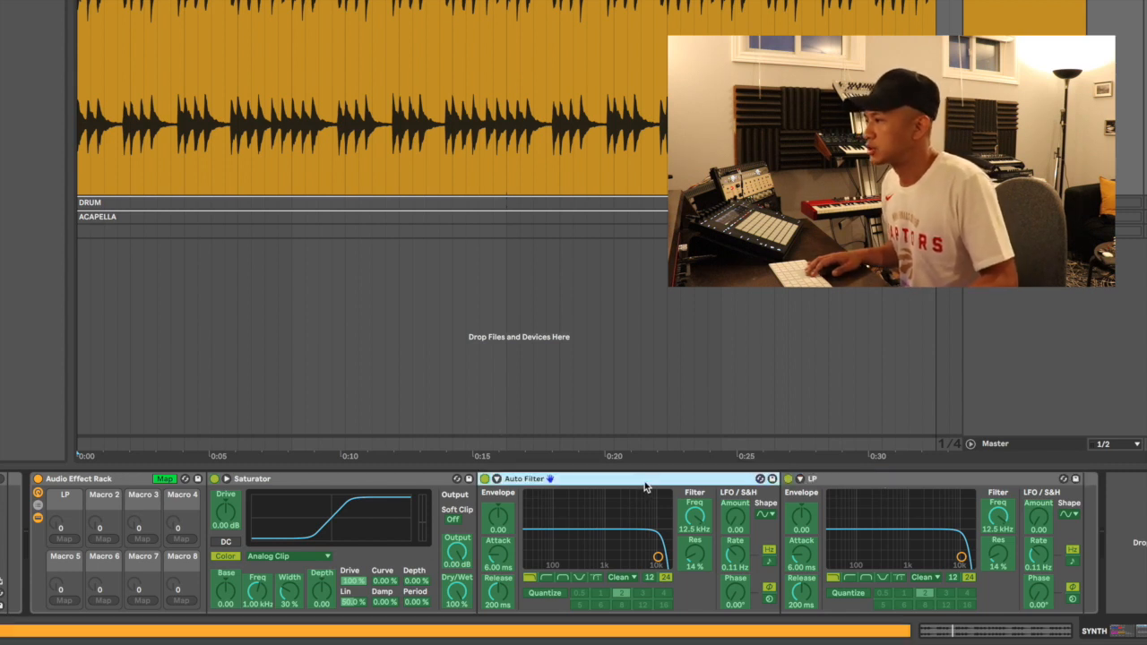
{"action": "left_click", "coordinate": [164, 482]}
{"action": "left_click", "coordinate": [214, 479]}
{"action": "left_click", "coordinate": [485, 479]}
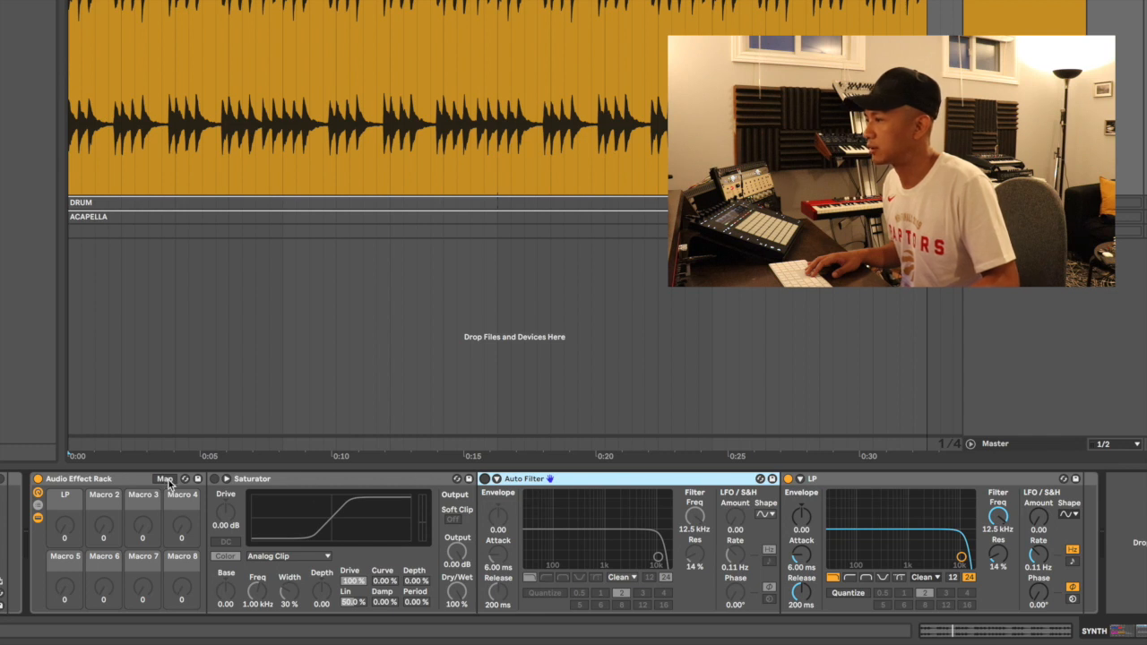
{"action": "left_click", "coordinate": [164, 480]}
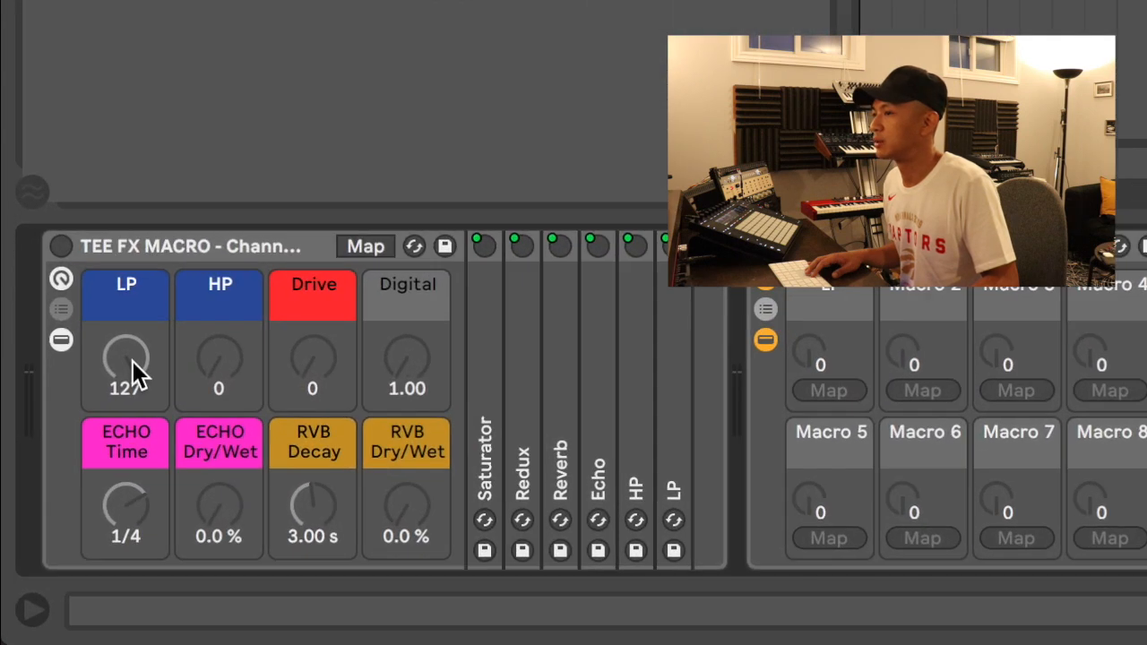
- Map the LP filter's Frequency to the LP macro and sweep the macro down and back up to 19.9 kHz
{"action": "mouse_move", "coordinate": [133, 361]}
{"action": "left_mouse_down"}
{"action": "mouse_move", "coordinate": [133, 460]}
{"action": "mouse_move", "coordinate": [132, 361]}
{"action": "left_mouse_up"}
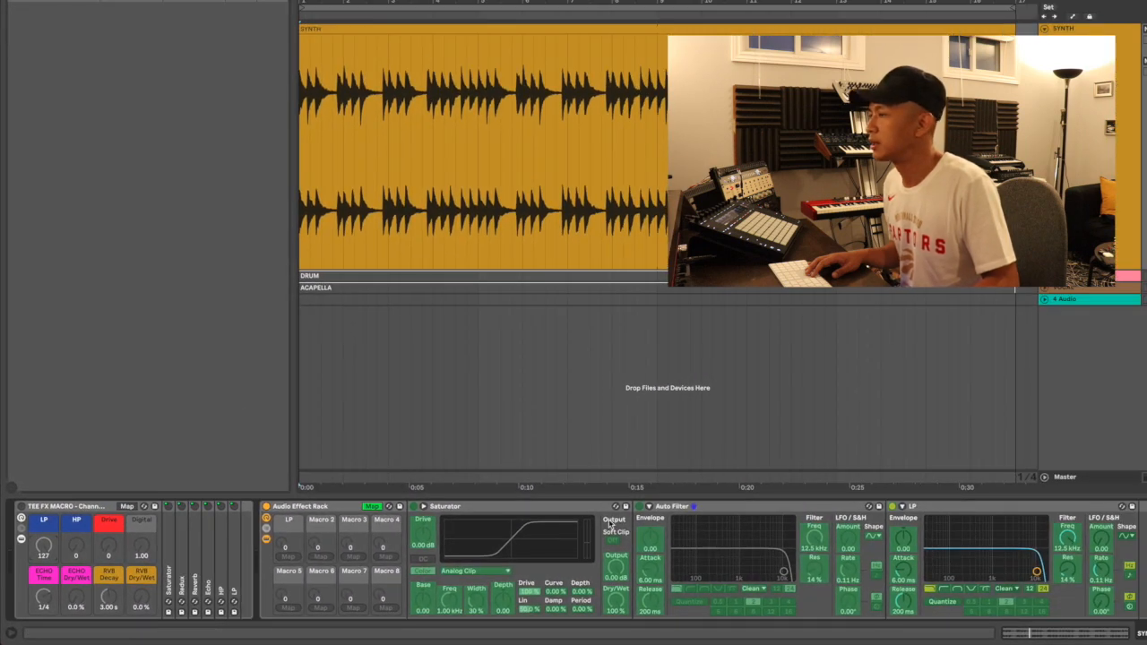
{"action": "left_click", "coordinate": [1071, 541]}
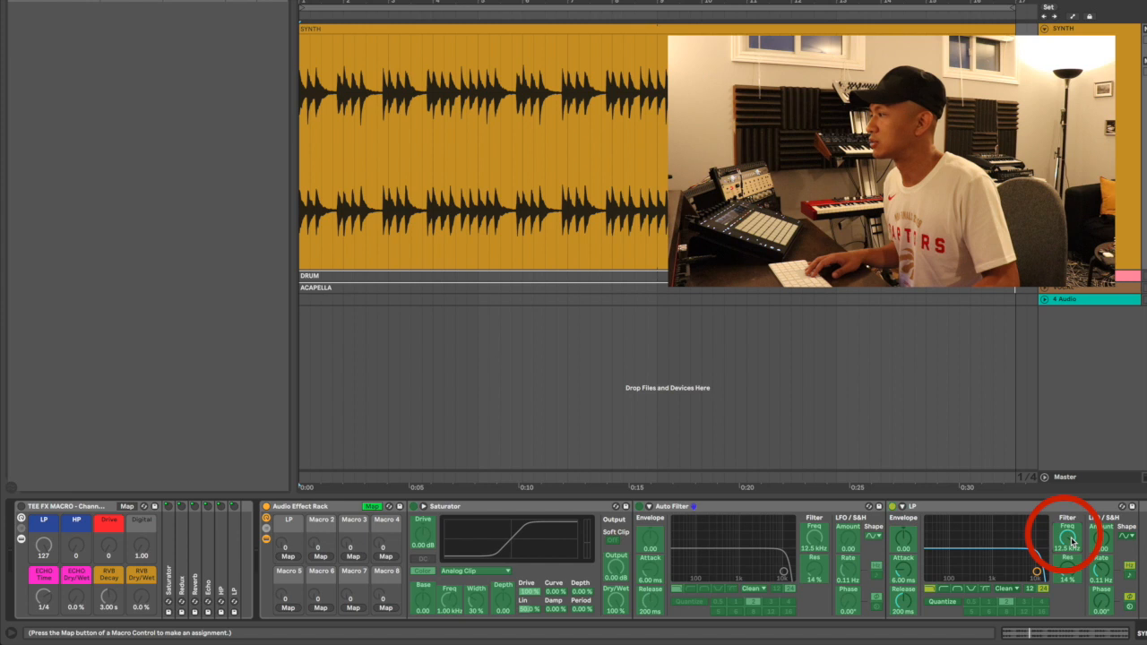
{"action": "left_click", "coordinate": [287, 557]}
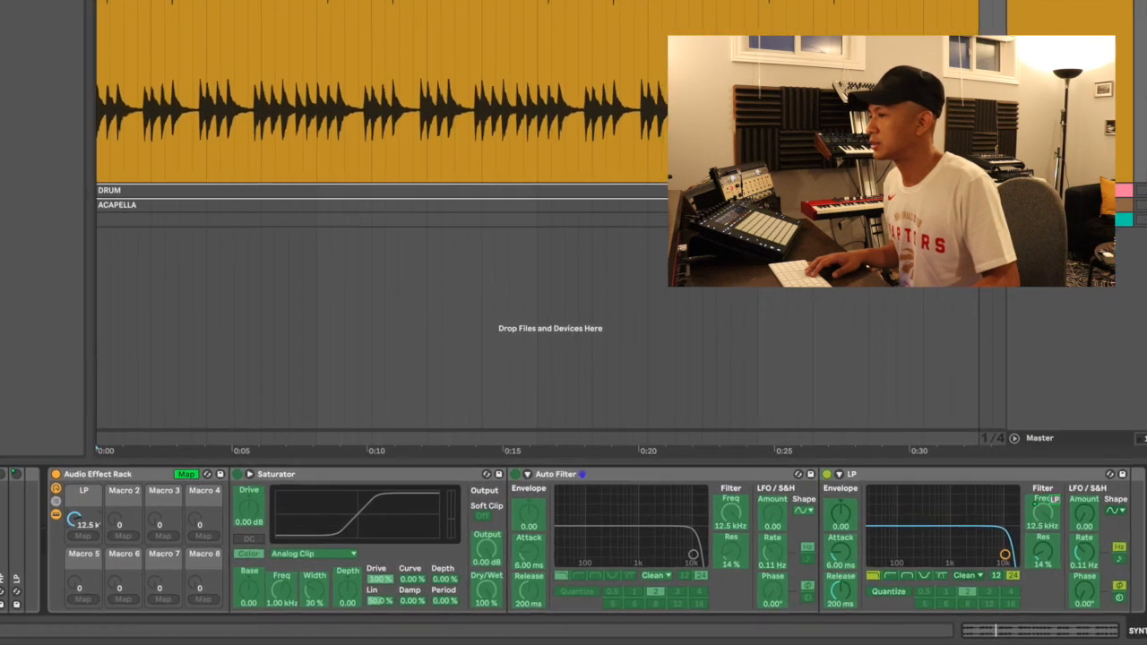
{"action": "left_click_drag", "start_coordinate": [75, 519], "coordinate": [42, 518]}
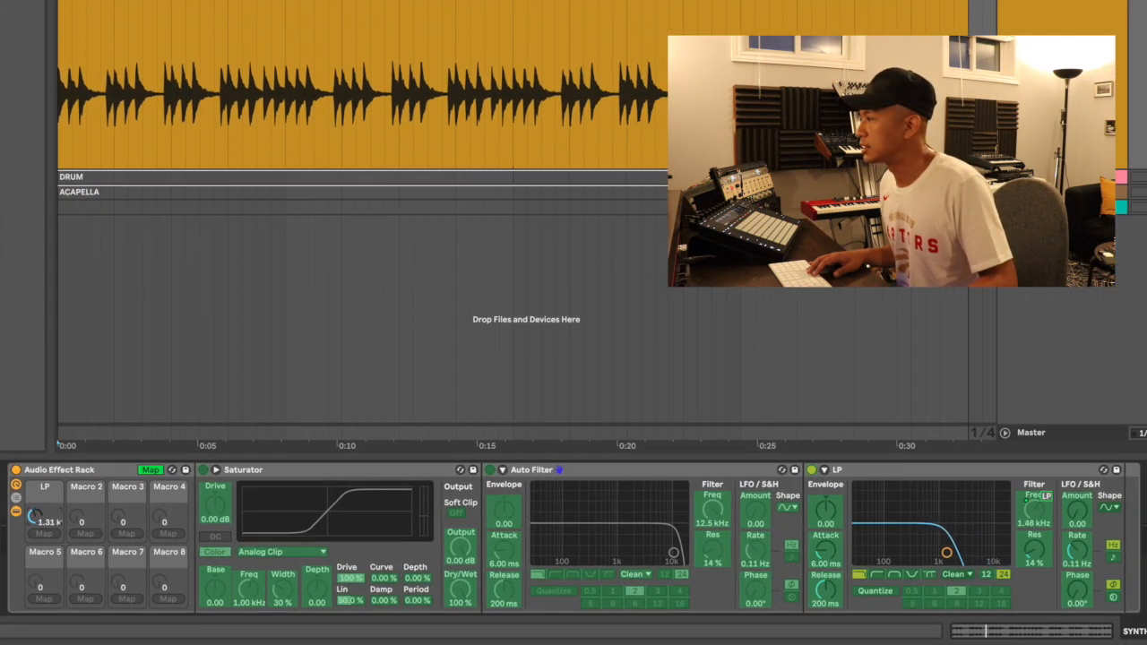
{"action": "left_click_drag", "start_coordinate": [35, 517], "coordinate": [35, 448]}
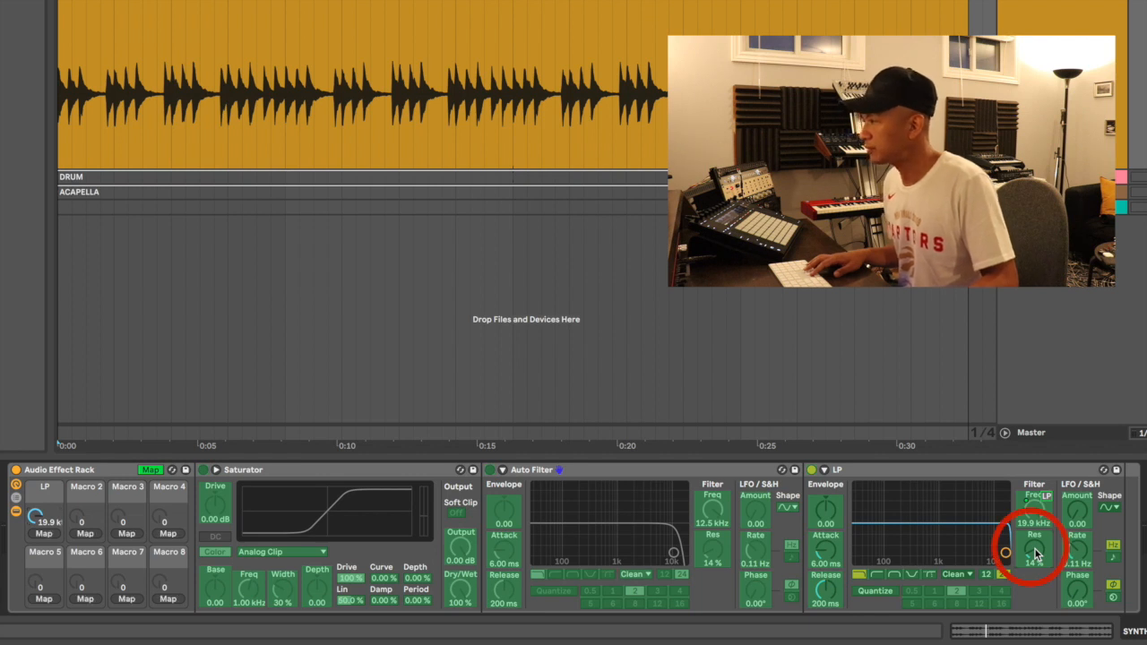
- Map the LP filter's Resonance to the LP macro and sweep the macro across its range
{"action": "left_click_drag", "start_coordinate": [34, 528], "coordinate": [34, 483]}
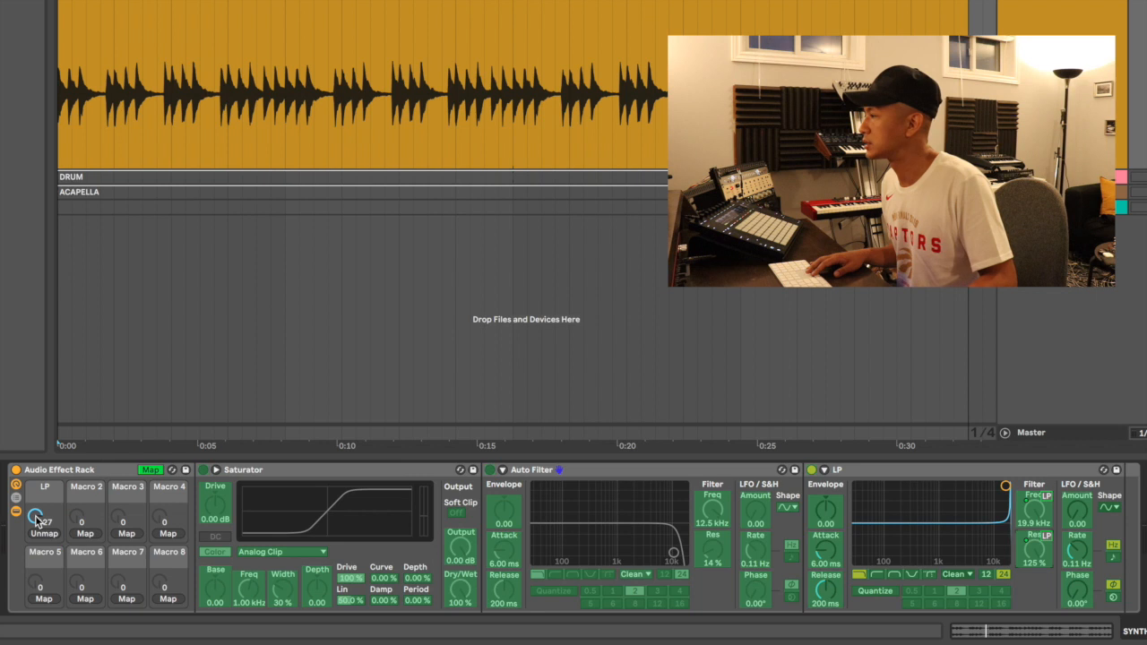
{"action": "mouse_move", "coordinate": [36, 520]}
{"action": "left_mouse_down"}
{"action": "mouse_move", "coordinate": [36, 594]}
{"action": "mouse_move", "coordinate": [36, 525]}
{"action": "left_mouse_up"}
{"action": "mouse_move", "coordinate": [35, 516]}
{"action": "left_mouse_down"}
{"action": "mouse_move", "coordinate": [34, 546]}
{"action": "mouse_move", "coordinate": [35, 531]}
{"action": "left_mouse_up"}
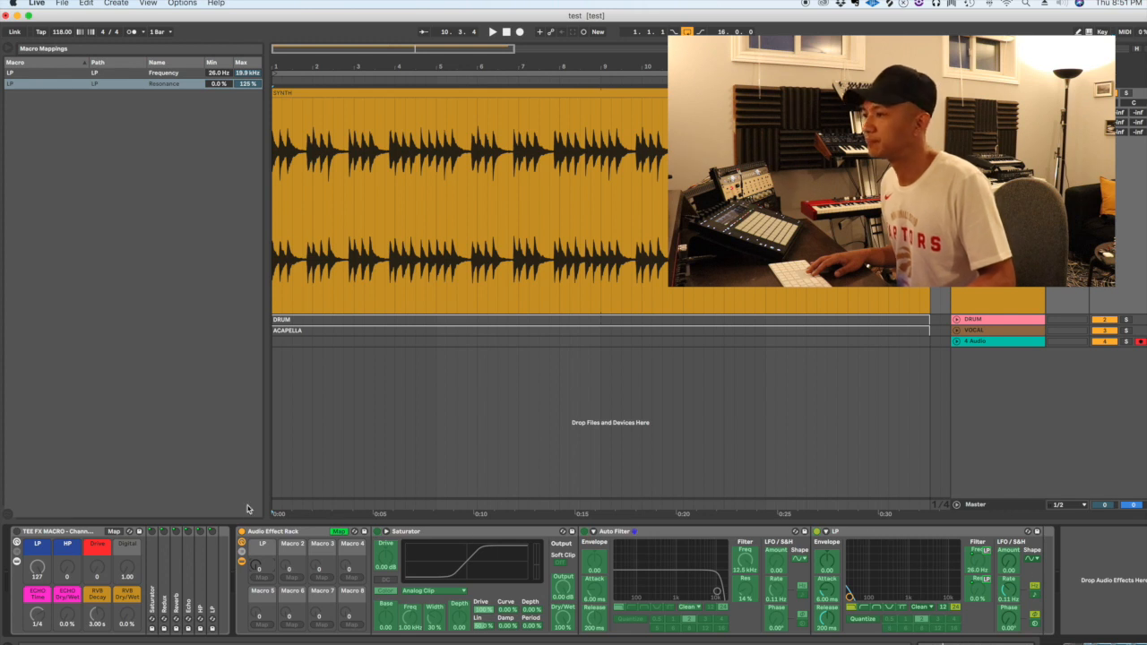
- Set the maximum of the LP macro's Resonance mapping to 50 % and test it with the macro near 113
{"action": "left_click_drag", "start_coordinate": [255, 564], "coordinate": [214, 318]}
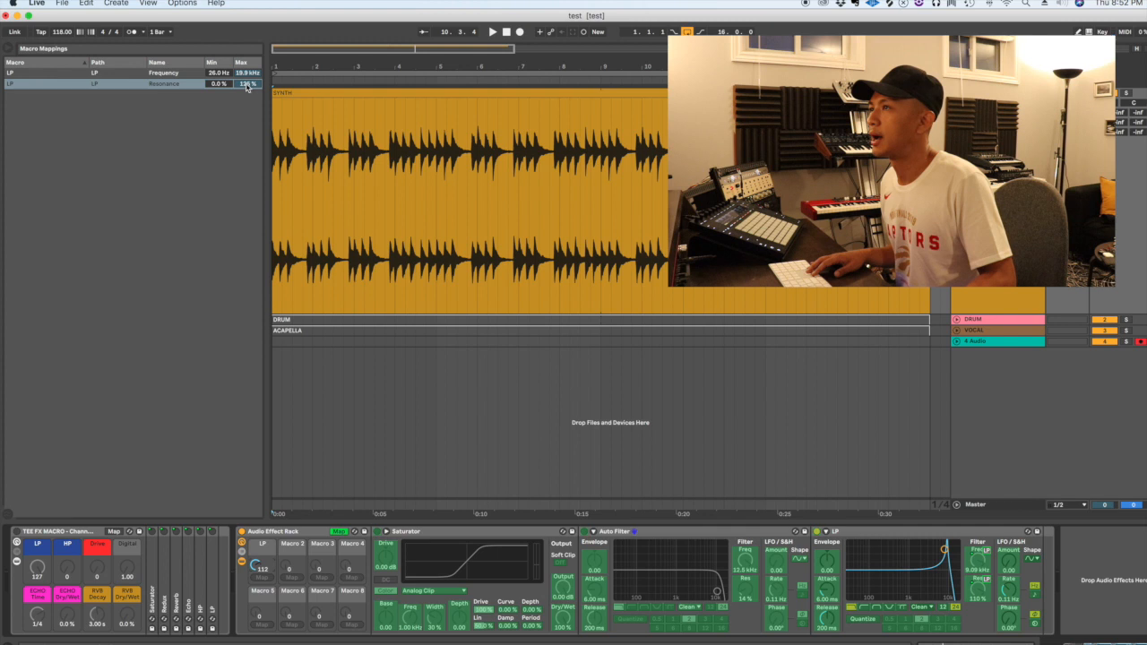
{"action": "mouse_move", "coordinate": [247, 86]}
{"action": "left_mouse_down"}
{"action": "mouse_move", "coordinate": [247, 114]}
{"action": "mouse_move", "coordinate": [247, 85]}
{"action": "left_mouse_up"}
{"action": "mouse_move", "coordinate": [262, 562]}
{"action": "left_mouse_down"}
{"action": "mouse_move", "coordinate": [262, 606]}
{"action": "mouse_move", "coordinate": [263, 546]}
{"action": "mouse_move", "coordinate": [263, 559]}
{"action": "left_mouse_up"}
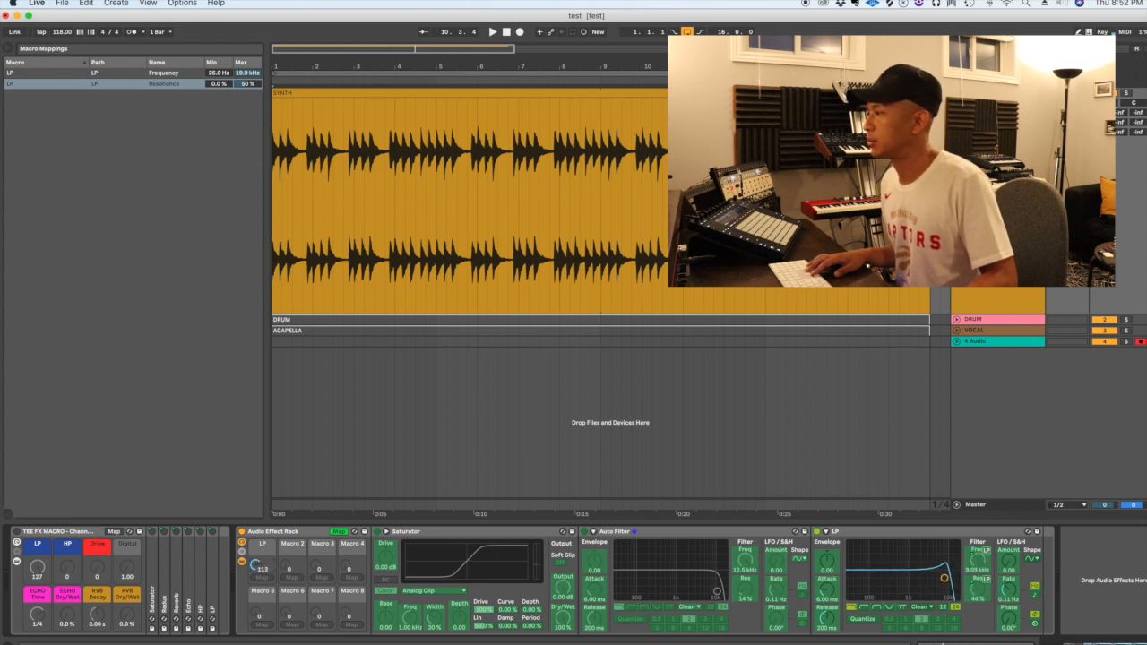
- Unfold the LP filter in the TEE FX MACRO rack and fold the Saturator and first Auto Filter in the new rack
{"action": "double_click", "coordinate": [212, 586]}
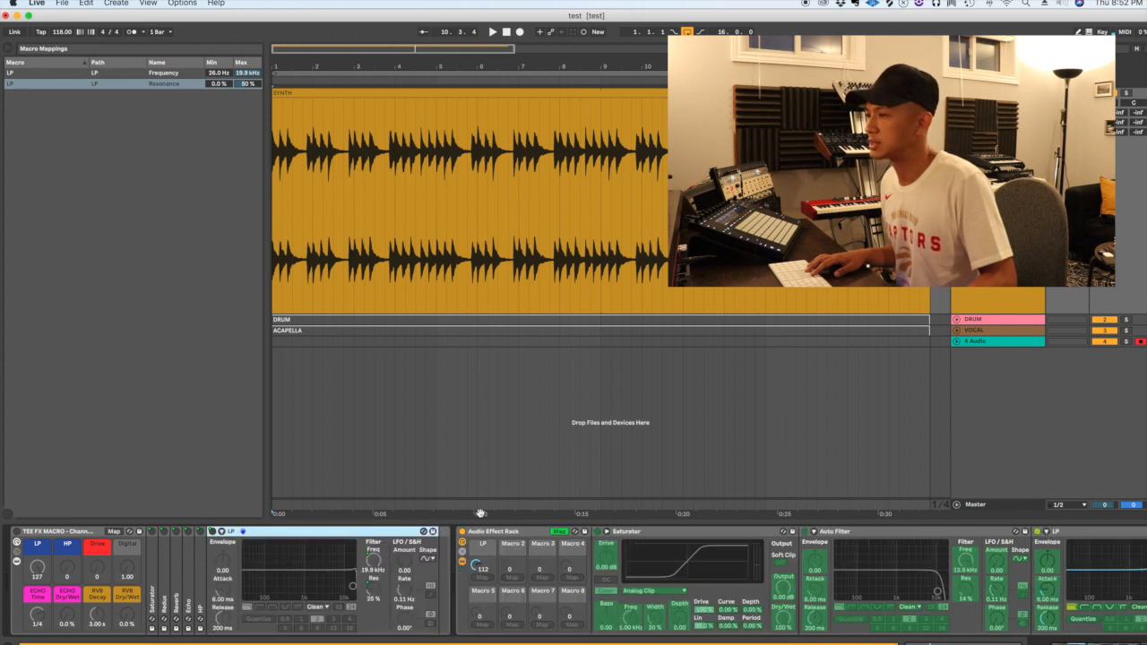
{"action": "mouse_move", "coordinate": [37, 566]}
{"action": "left_mouse_down"}
{"action": "mouse_move", "coordinate": [37, 640]}
{"action": "mouse_move", "coordinate": [35, 572]}
{"action": "left_mouse_up"}
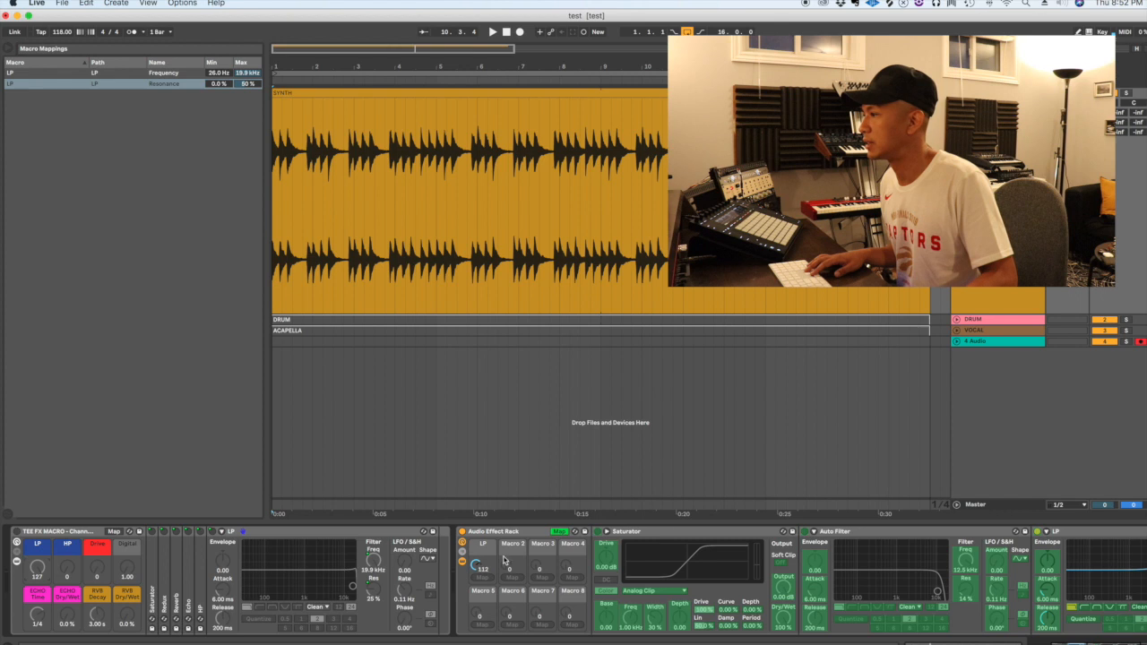
{"action": "double_click", "coordinate": [678, 532]}
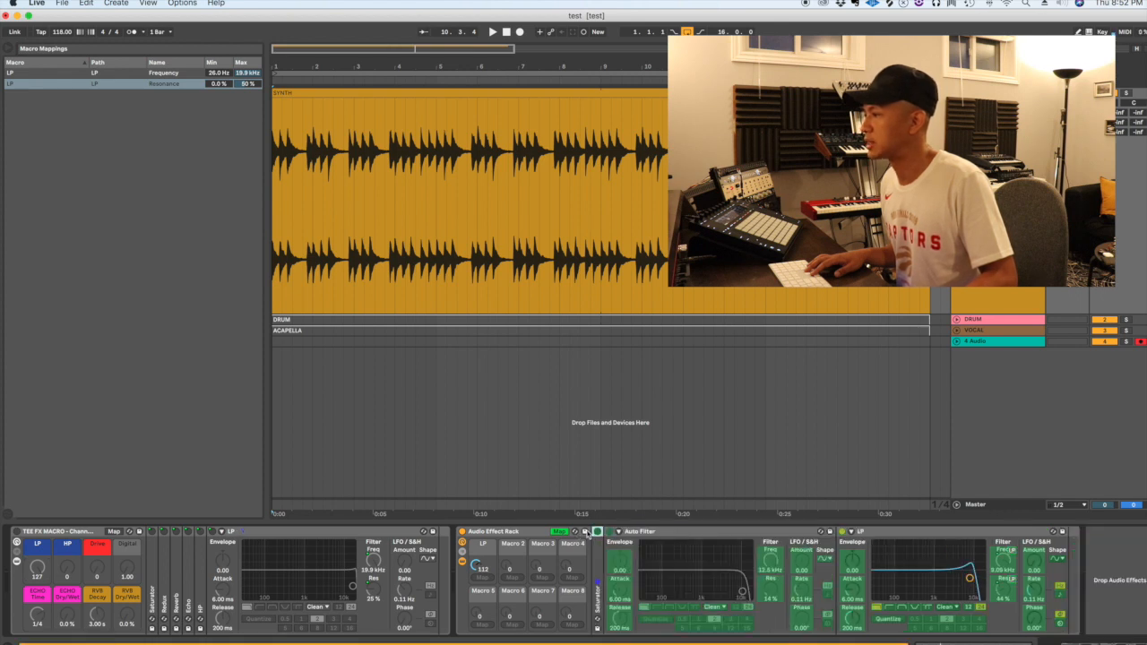
{"action": "double_click", "coordinate": [683, 532]}
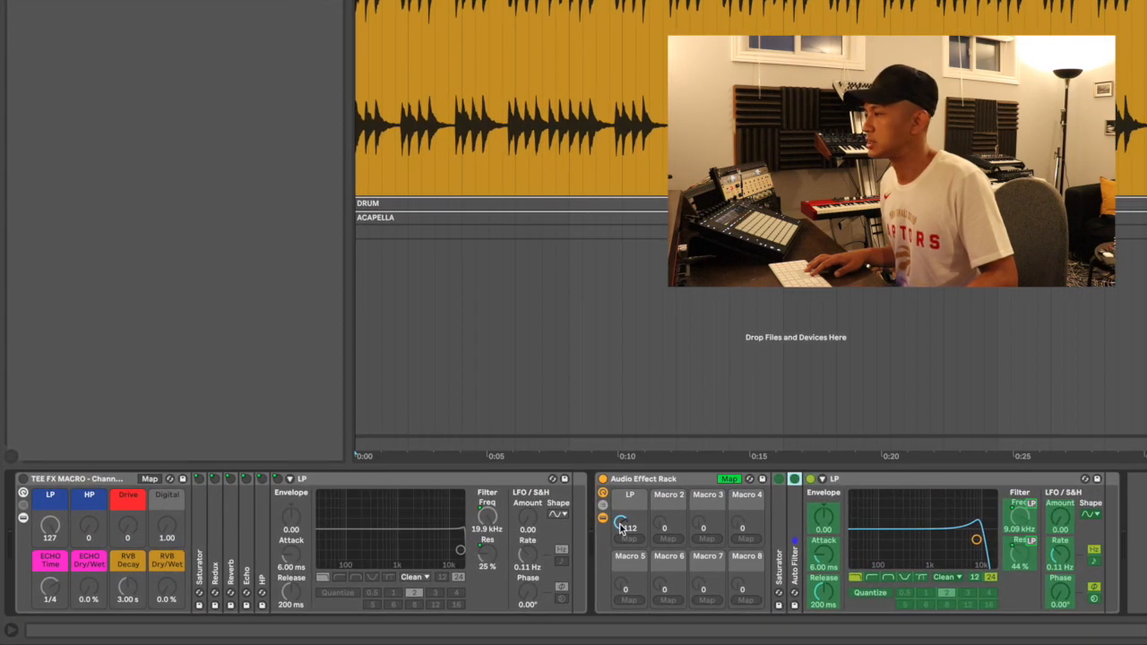
- Sweep the LP macros of both racks to compare their filter frequency and resonance at matching positions
{"action": "mouse_move", "coordinate": [620, 527]}
{"action": "left_mouse_down"}
{"action": "mouse_move", "coordinate": [620, 541]}
{"action": "mouse_move", "coordinate": [622, 525]}
{"action": "left_mouse_up"}
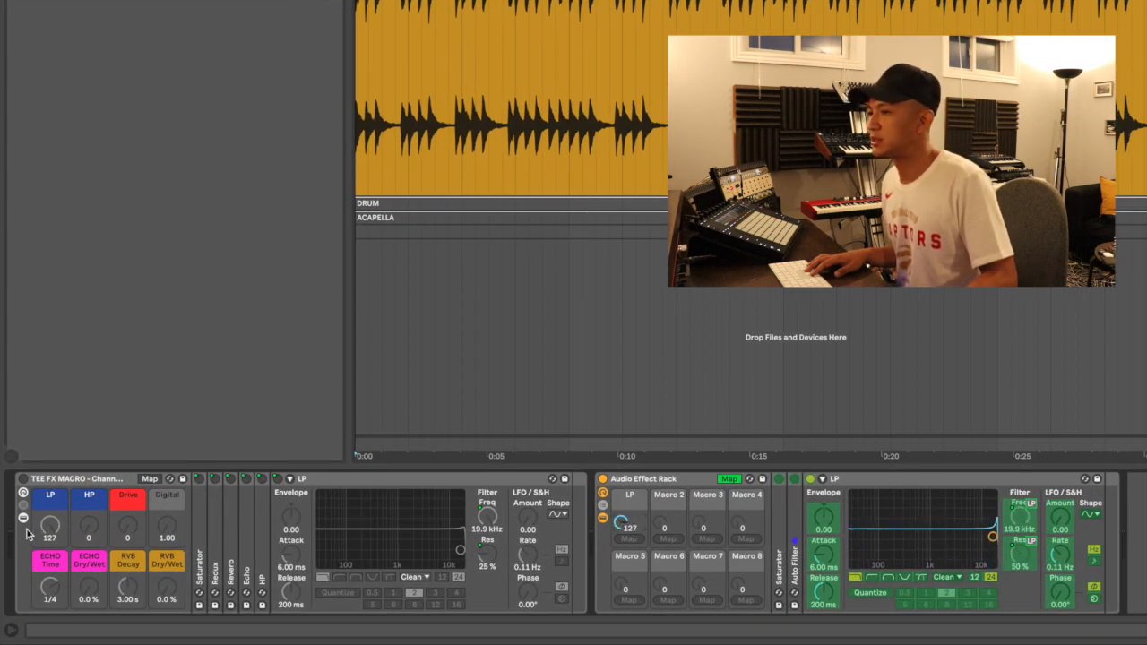
{"action": "mouse_move", "coordinate": [49, 527]}
{"action": "left_mouse_down"}
{"action": "mouse_move", "coordinate": [50, 544]}
{"action": "mouse_move", "coordinate": [50, 528]}
{"action": "left_mouse_up"}
{"action": "mouse_move", "coordinate": [621, 523]}
{"action": "left_mouse_down"}
{"action": "mouse_move", "coordinate": [621, 595]}
{"action": "mouse_move", "coordinate": [620, 526]}
{"action": "left_mouse_up"}
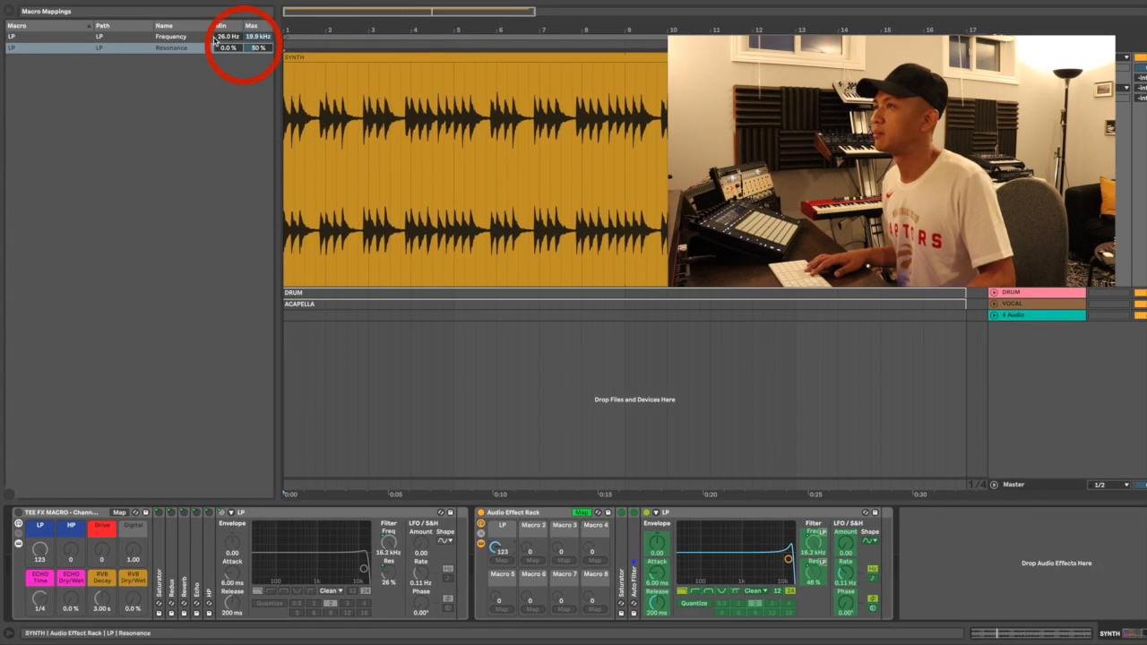
- Set the LP macro's Resonance mapping to a minimum of 56 % and a maximum of 28 %, comparing with the finished rack
{"action": "mouse_move", "coordinate": [253, 50]}
{"action": "left_mouse_down"}
{"action": "mouse_move", "coordinate": [253, 70]}
{"action": "mouse_move", "coordinate": [253, 47]}
{"action": "left_mouse_up"}
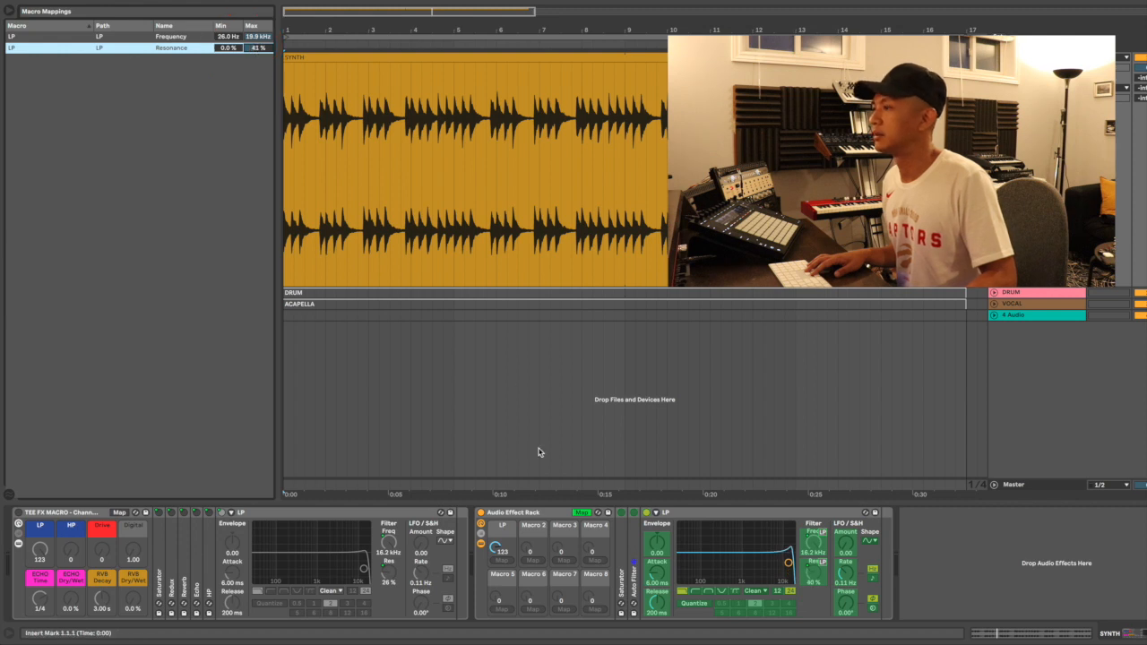
{"action": "left_click_drag", "start_coordinate": [495, 549], "coordinate": [495, 623]}
{"action": "left_click_drag", "start_coordinate": [229, 48], "coordinate": [228, 25]}
{"action": "mouse_move", "coordinate": [40, 552]}
{"action": "left_mouse_down"}
{"action": "mouse_move", "coordinate": [40, 616]}
{"action": "mouse_move", "coordinate": [39, 557]}
{"action": "left_mouse_up"}
{"action": "left_click_drag", "start_coordinate": [498, 550], "coordinate": [498, 505]}
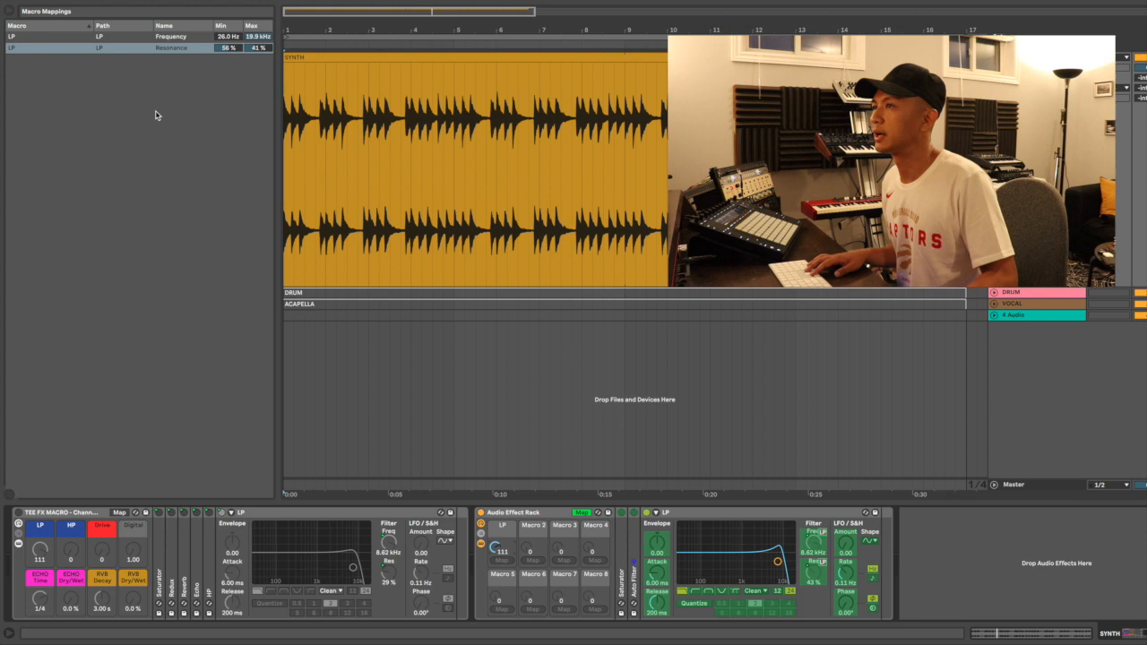
{"action": "left_click", "coordinate": [256, 48]}
{"action": "left_click_drag", "start_coordinate": [256, 49], "coordinate": [256, 65]}
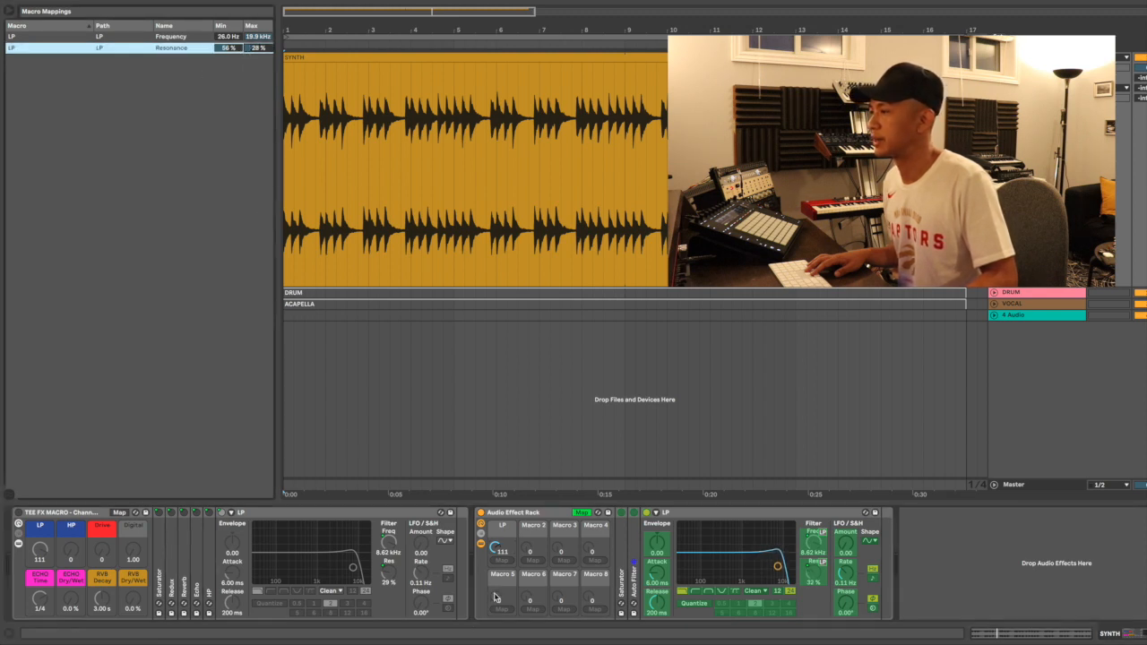
- Set the LP macros of both racks to 127 and switch on the TEE FX MACRO rack while comparing their sweeps
{"action": "mouse_move", "coordinate": [495, 549]}
{"action": "left_mouse_down"}
{"action": "mouse_move", "coordinate": [496, 561]}
{"action": "mouse_move", "coordinate": [495, 534]}
{"action": "left_mouse_up"}
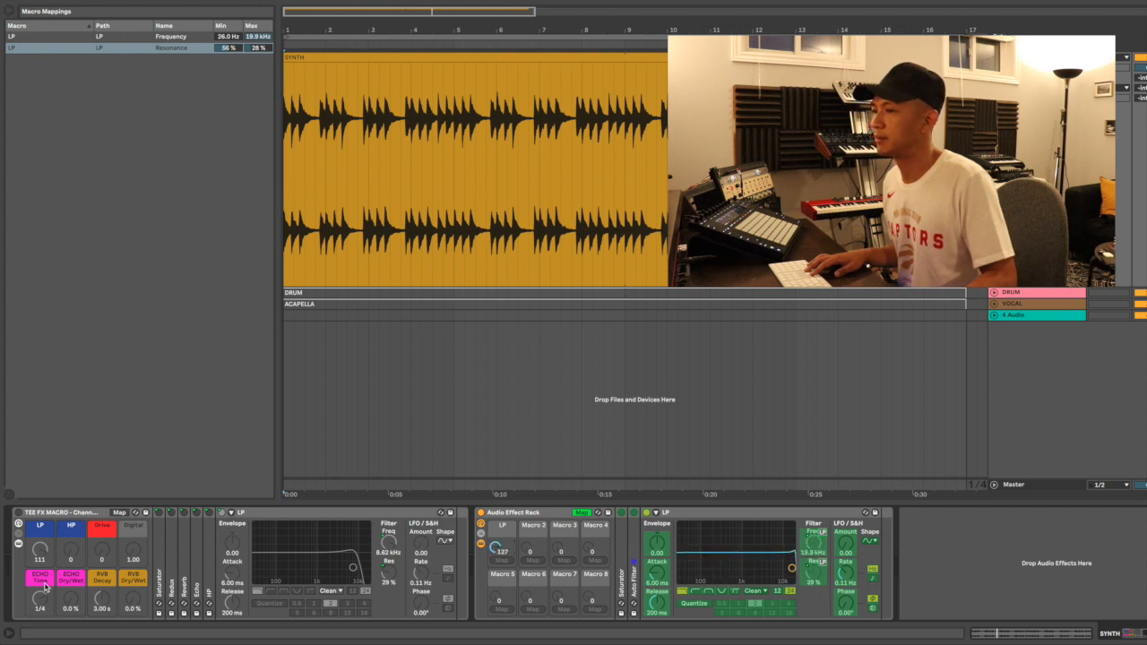
{"action": "mouse_move", "coordinate": [39, 550]}
{"action": "left_mouse_down"}
{"action": "mouse_move", "coordinate": [39, 587]}
{"action": "mouse_move", "coordinate": [40, 538]}
{"action": "left_mouse_up"}
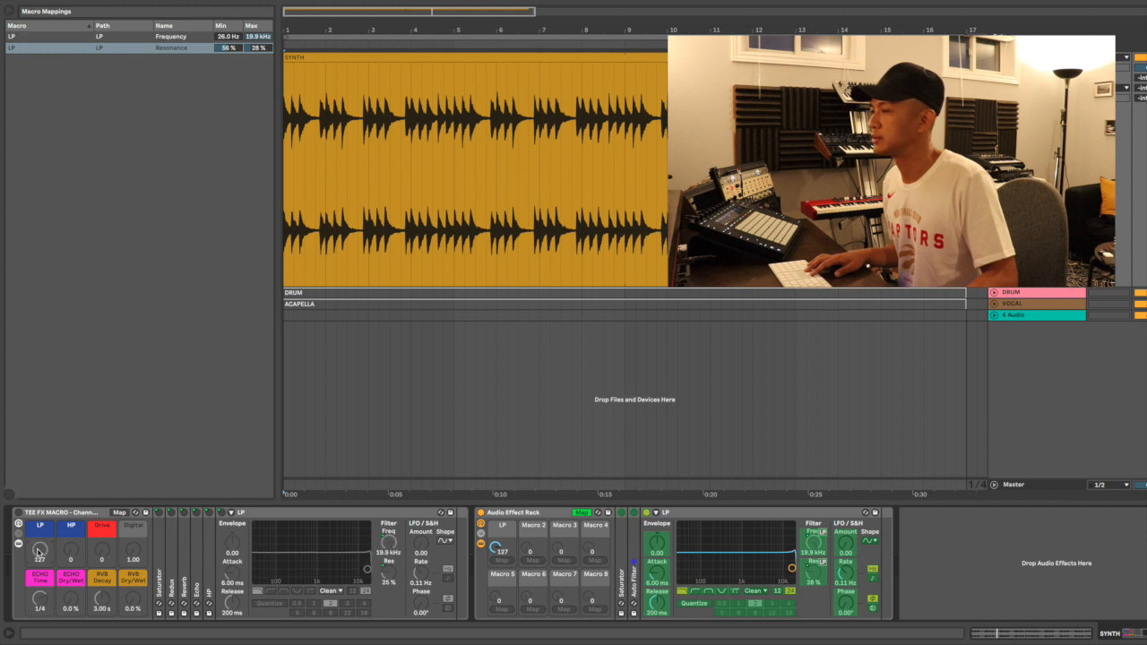
{"action": "mouse_move", "coordinate": [494, 548]}
{"action": "left_mouse_down"}
{"action": "mouse_move", "coordinate": [494, 586]}
{"action": "mouse_move", "coordinate": [496, 542]}
{"action": "left_mouse_up"}
{"action": "mouse_move", "coordinate": [39, 550]}
{"action": "left_mouse_down"}
{"action": "mouse_move", "coordinate": [40, 573]}
{"action": "mouse_move", "coordinate": [40, 547]}
{"action": "left_mouse_up"}
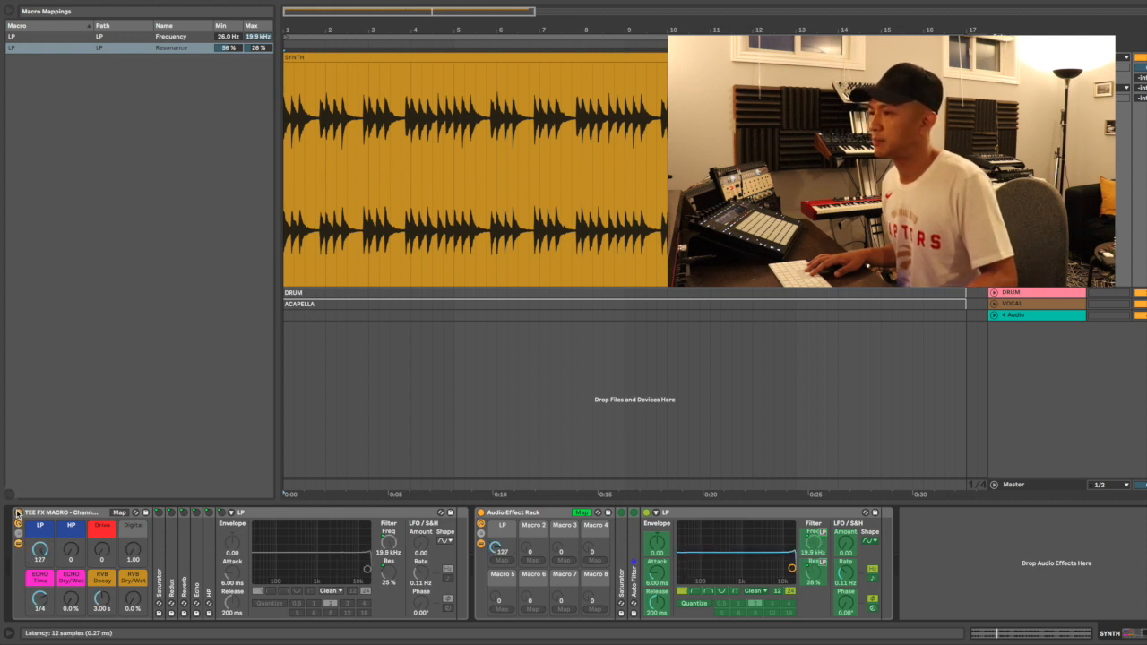
{"action": "mouse_move", "coordinate": [40, 548]}
{"action": "left_mouse_down"}
{"action": "mouse_move", "coordinate": [40, 562]}
{"action": "mouse_move", "coordinate": [39, 547]}
{"action": "left_mouse_up"}
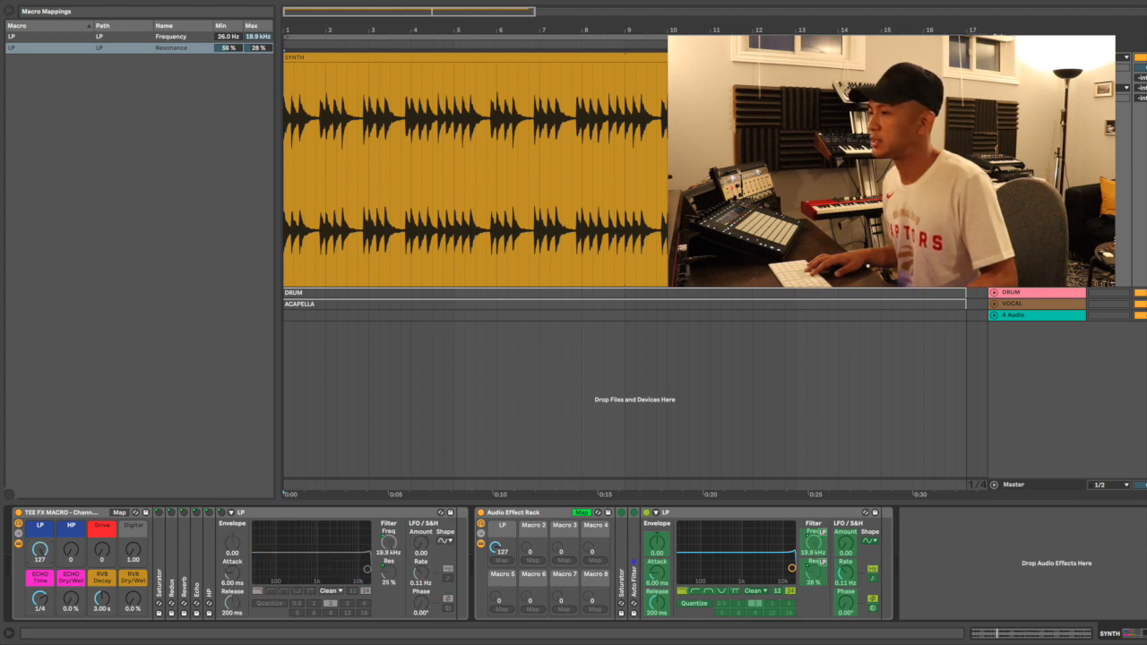
{"action": "mouse_move", "coordinate": [39, 549]}
{"action": "left_mouse_down"}
{"action": "mouse_move", "coordinate": [39, 564]}
{"action": "mouse_move", "coordinate": [40, 551]}
{"action": "left_mouse_up"}
{"action": "mouse_move", "coordinate": [497, 552]}
{"action": "left_mouse_down"}
{"action": "mouse_move", "coordinate": [497, 565]}
{"action": "mouse_move", "coordinate": [498, 552]}
{"action": "left_mouse_up"}
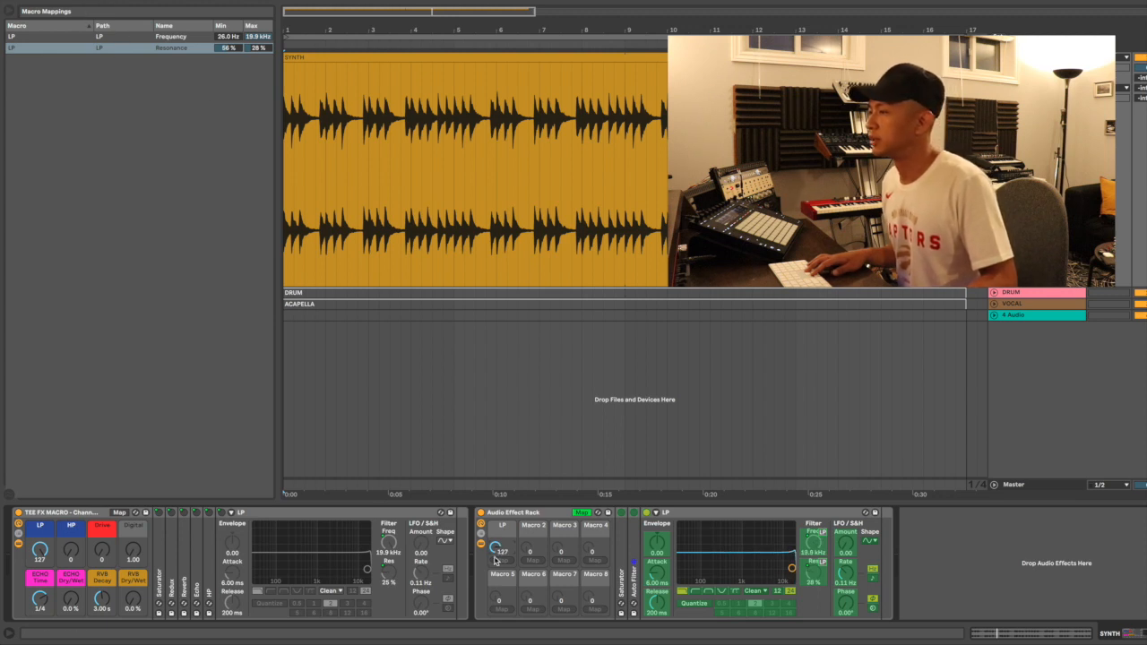
- Map the LP filter's device on/off switch to the new rack's LP macro
{"action": "left_click", "coordinate": [646, 515]}
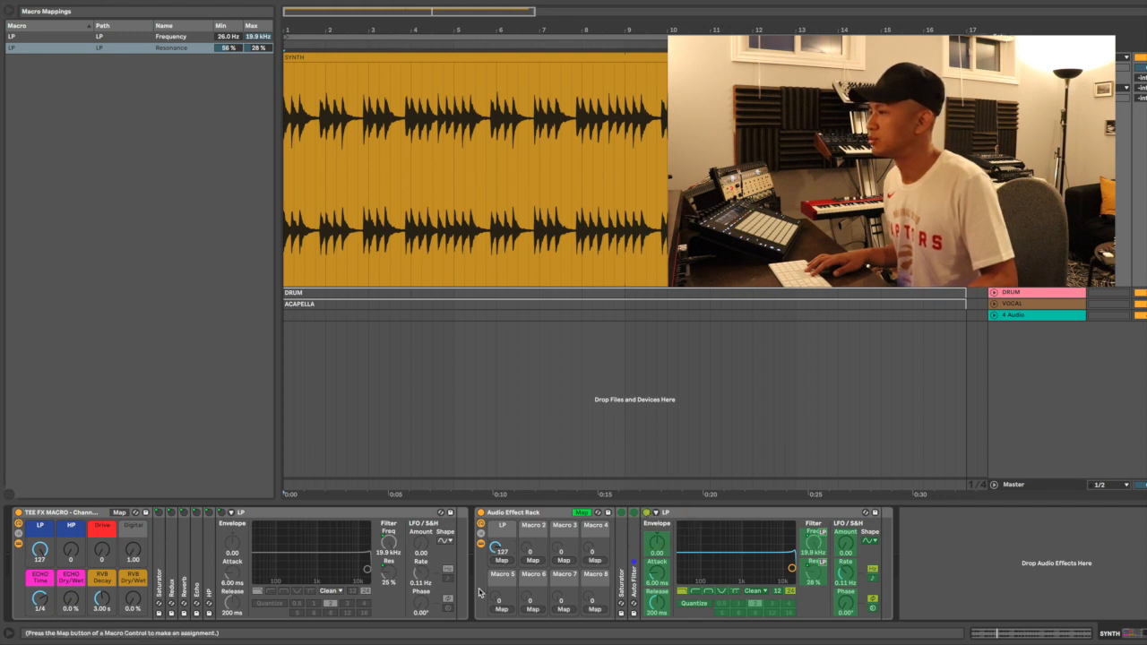
{"action": "left_click", "coordinate": [499, 563]}
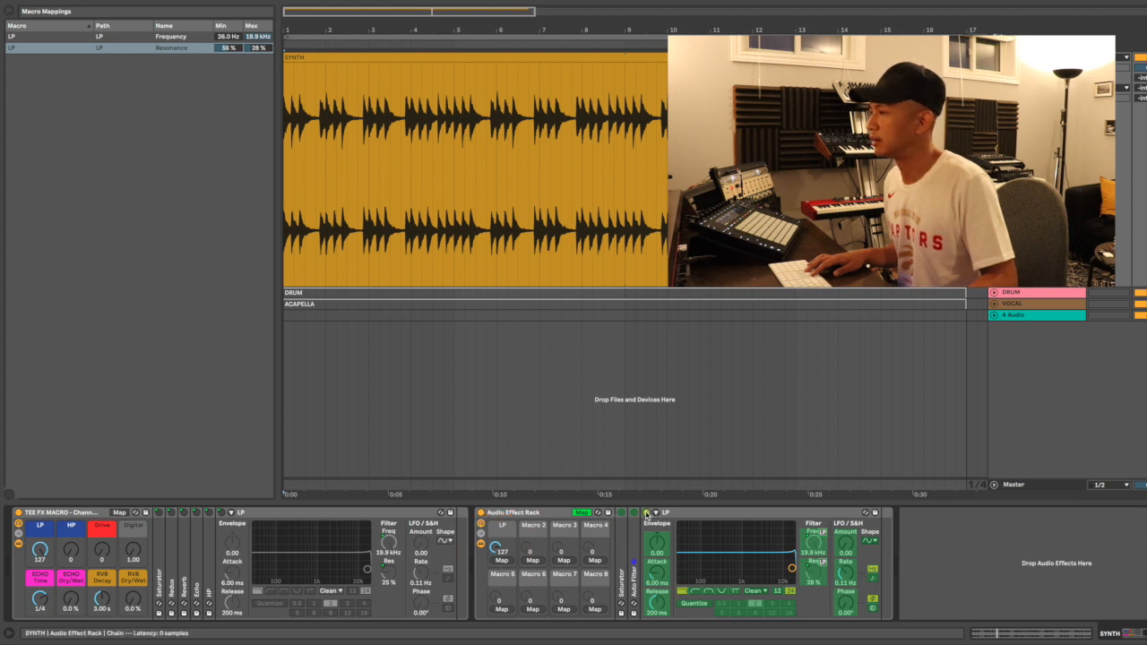
{"action": "left_click", "coordinate": [502, 561]}
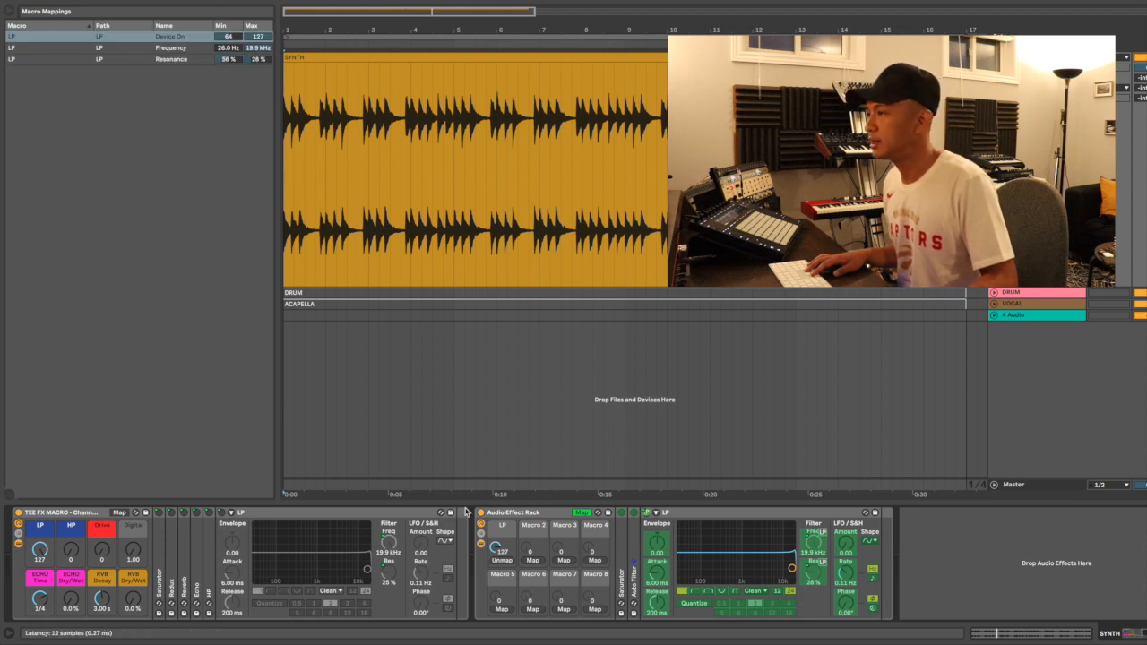
- Sweep the LP macro in both racks to check where each LP filter switches on and off
{"action": "mouse_move", "coordinate": [496, 547]}
{"action": "left_mouse_down"}
{"action": "mouse_move", "coordinate": [496, 615]}
{"action": "mouse_move", "coordinate": [495, 547]}
{"action": "left_mouse_up"}
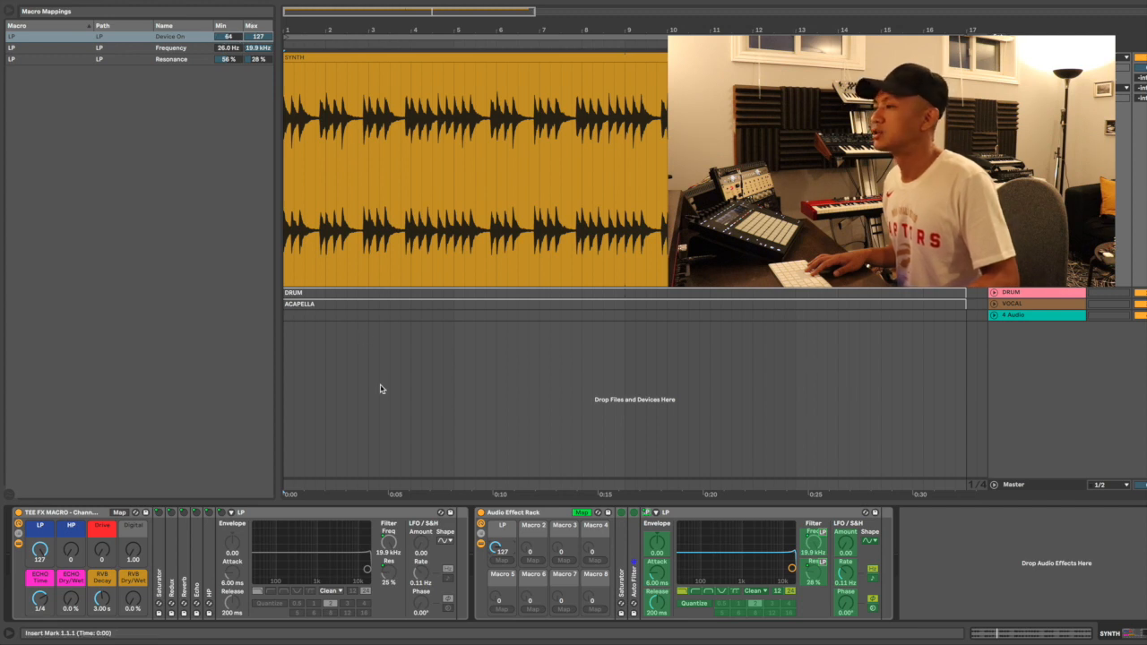
{"action": "mouse_move", "coordinate": [496, 547]}
{"action": "left_mouse_down"}
{"action": "mouse_move", "coordinate": [496, 604]}
{"action": "mouse_move", "coordinate": [497, 546]}
{"action": "left_mouse_up"}
{"action": "mouse_move", "coordinate": [39, 550]}
{"action": "left_mouse_down"}
{"action": "mouse_move", "coordinate": [39, 583]}
{"action": "mouse_move", "coordinate": [39, 550]}
{"action": "left_mouse_up"}
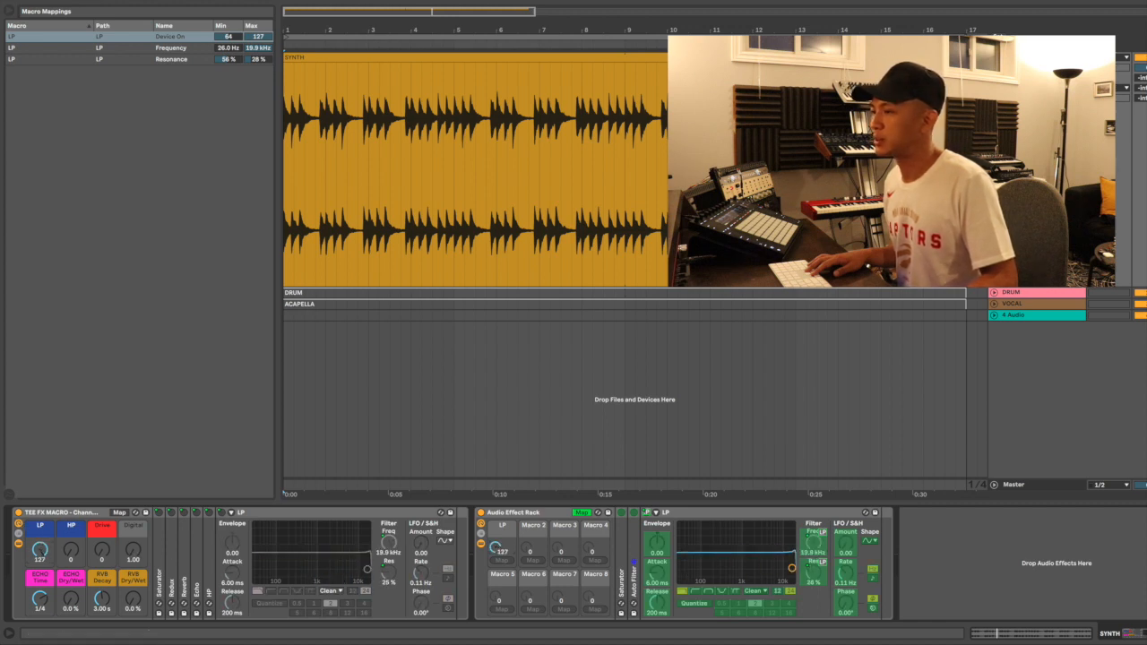
{"action": "left_click_drag", "start_coordinate": [40, 550], "coordinate": [39, 550]}
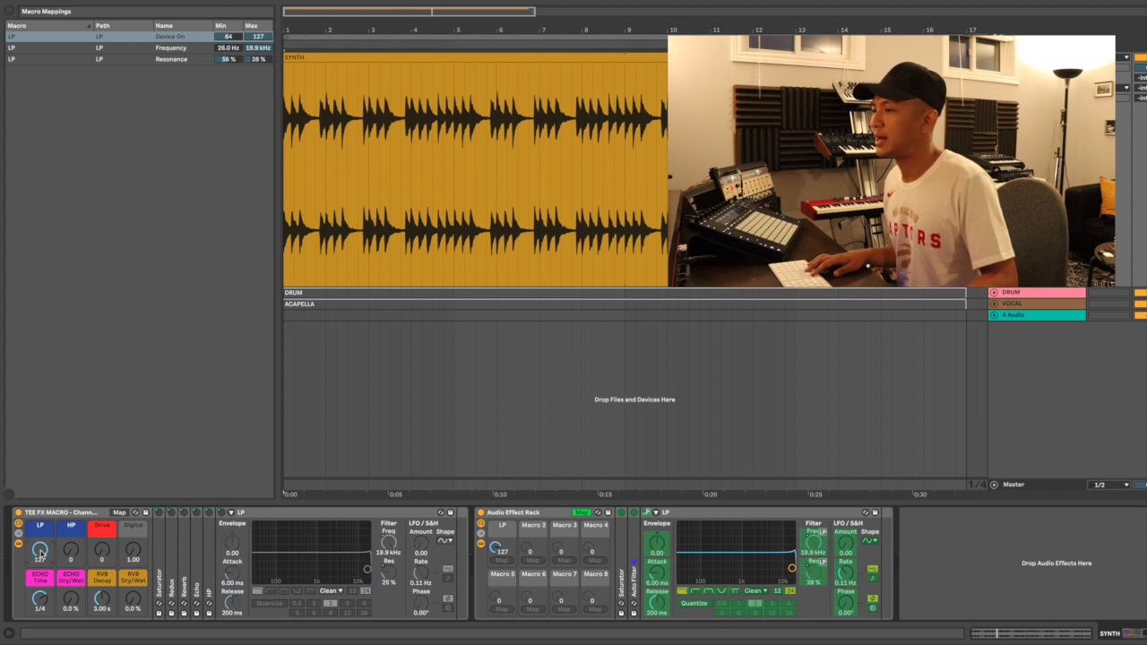
{"action": "mouse_move", "coordinate": [40, 550]}
{"action": "left_mouse_down"}
{"action": "mouse_move", "coordinate": [39, 644]}
{"action": "mouse_move", "coordinate": [39, 553]}
{"action": "left_mouse_up"}
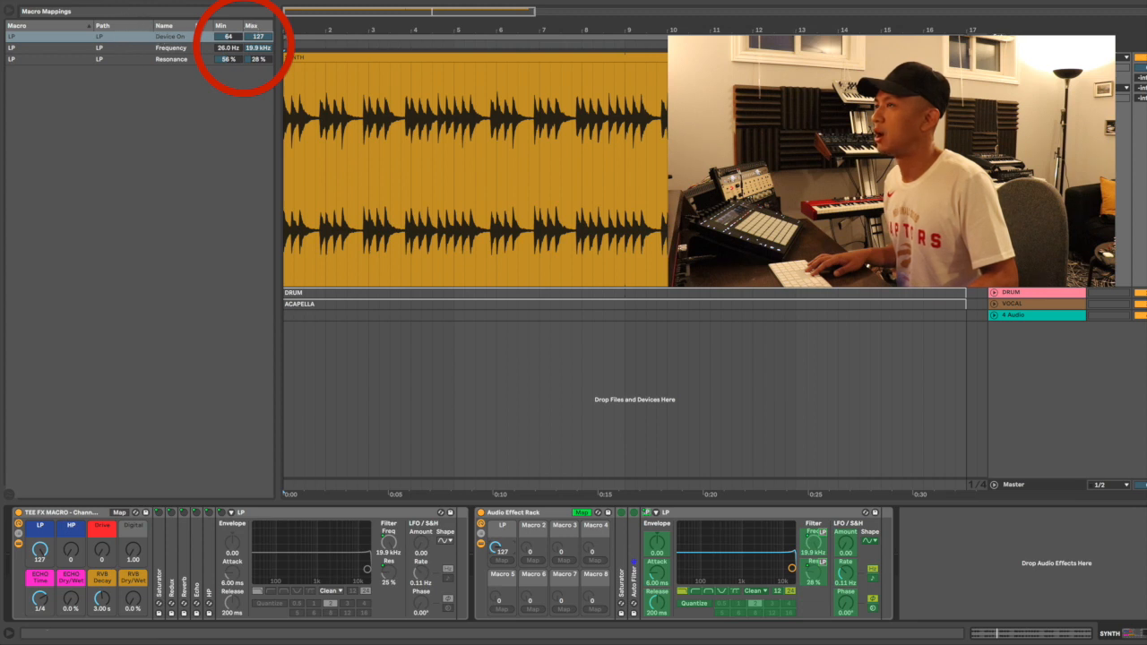
- Set the LP macro's Device On mapping to a minimum of 0 and a maximum of 126
{"action": "left_click", "coordinate": [259, 36]}
{"action": "type", "text": "1"}
{"action": "key", "text": "Return"}
{"action": "type", "text": "26"}
{"action": "key", "text": "Return"}
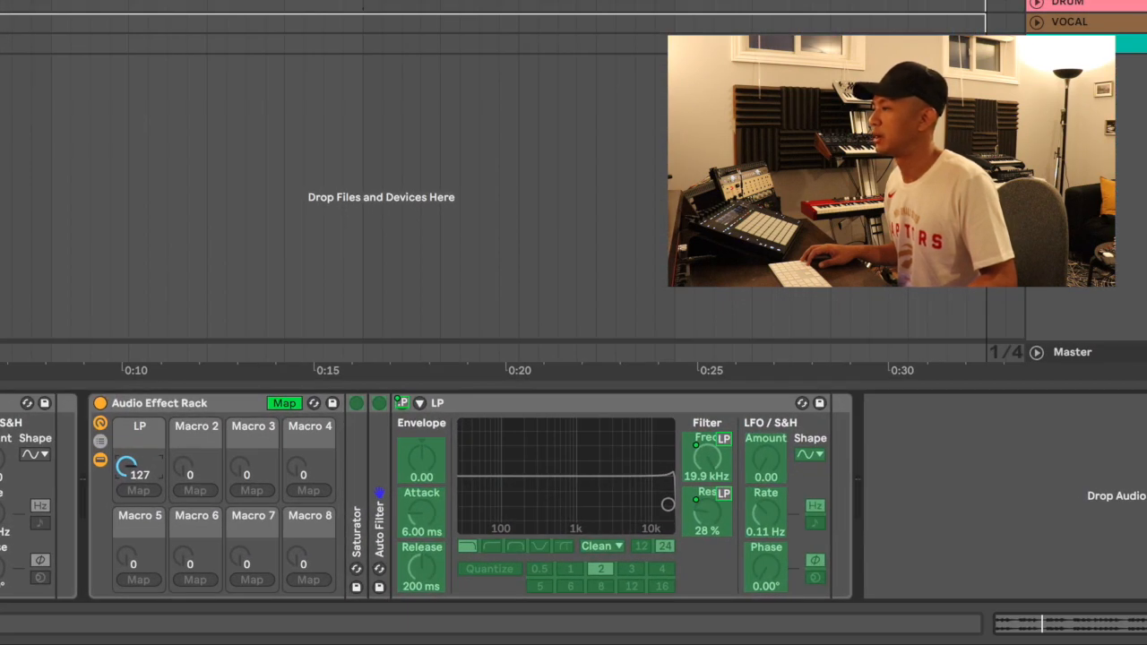
{"action": "mouse_move", "coordinate": [126, 466]}
{"action": "left_mouse_down"}
{"action": "mouse_move", "coordinate": [126, 545]}
{"action": "mouse_move", "coordinate": [126, 475]}
{"action": "left_mouse_up"}
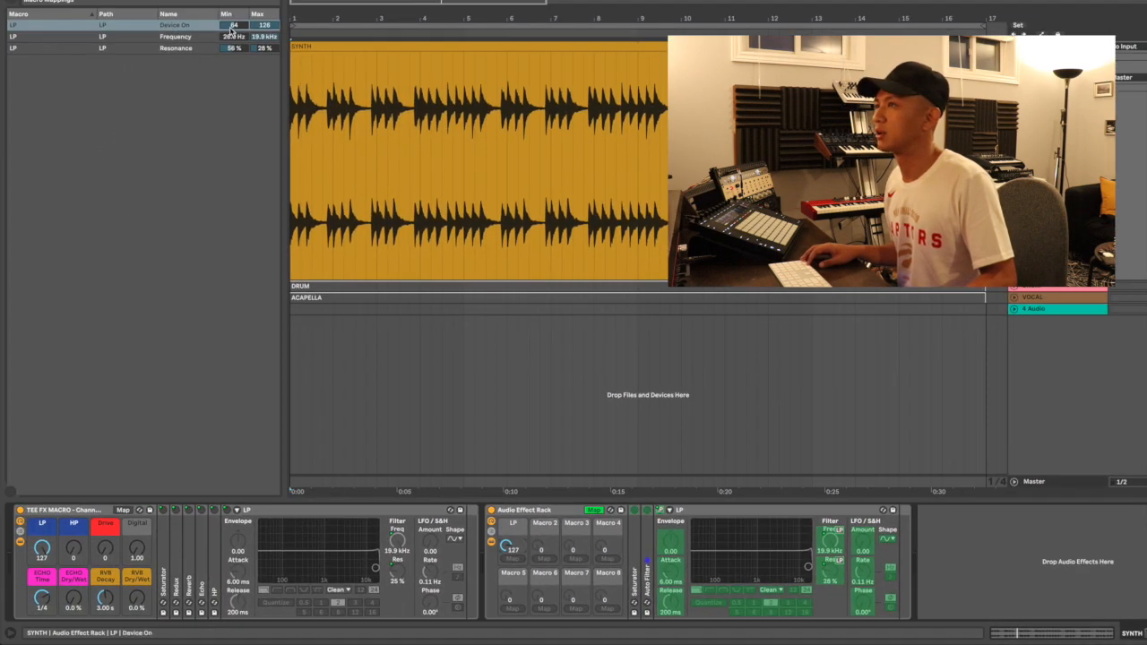
{"action": "left_click", "coordinate": [234, 27]}
- Sweep the new rack's LP macro down and back to 127 to check when the LP filter switches off
{"action": "left_click", "coordinate": [507, 546]}
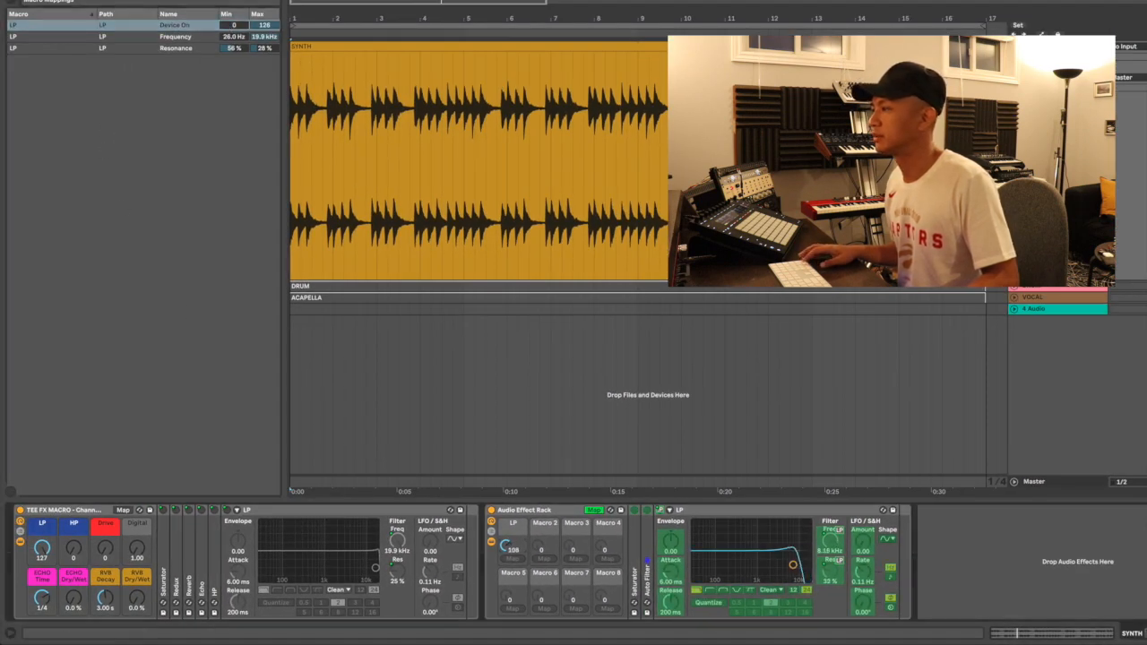
{"action": "mouse_move", "coordinate": [507, 547]}
{"action": "left_mouse_down"}
{"action": "mouse_move", "coordinate": [507, 627]}
{"action": "mouse_move", "coordinate": [507, 547]}
{"action": "left_mouse_up"}
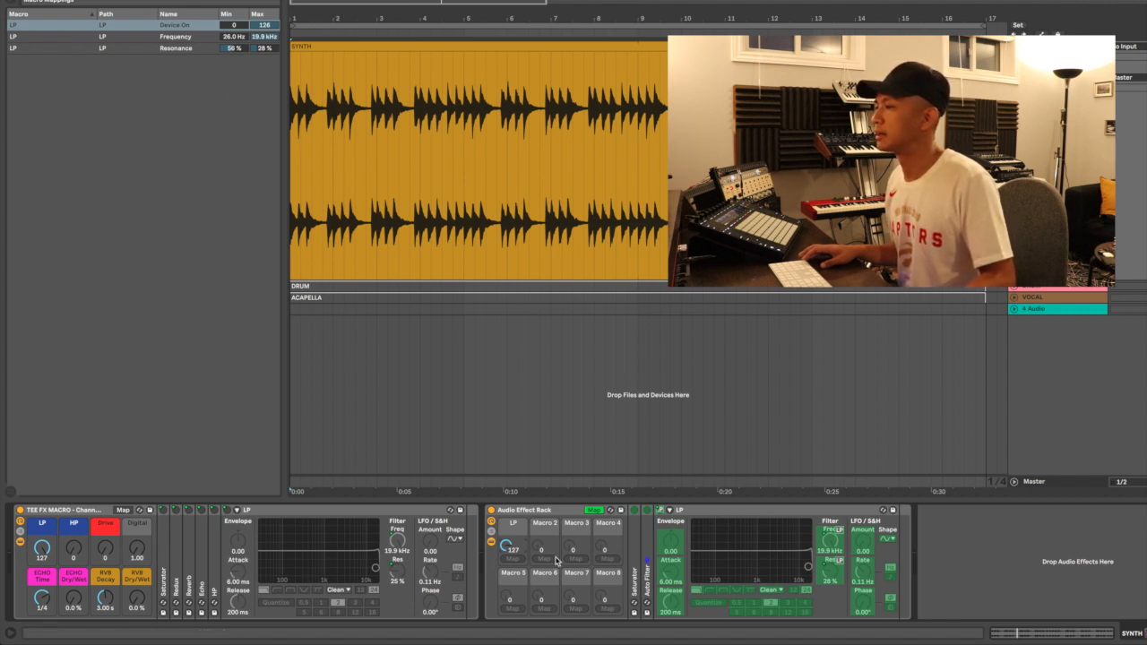
{"action": "mouse_move", "coordinate": [507, 548]}
{"action": "left_mouse_down"}
{"action": "mouse_move", "coordinate": [507, 563]}
{"action": "mouse_move", "coordinate": [508, 549]}
{"action": "left_mouse_up"}
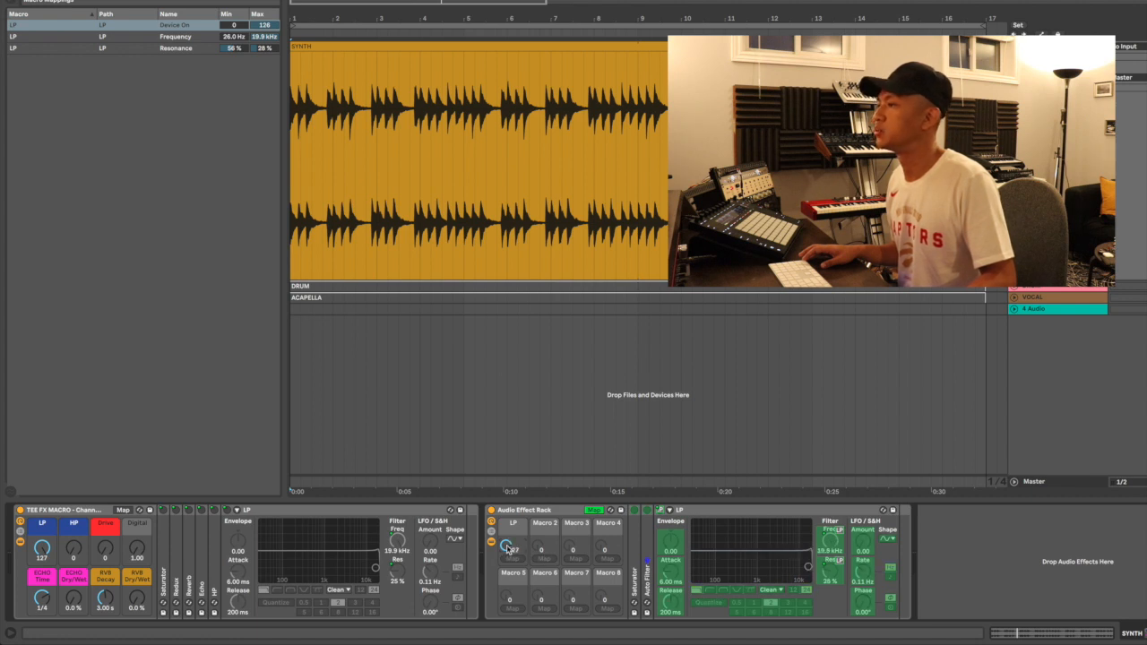
- Collapse the LP filter, expand the remaining Auto Filter in the new rack and rename it HP
{"action": "double_click", "coordinate": [775, 512]}
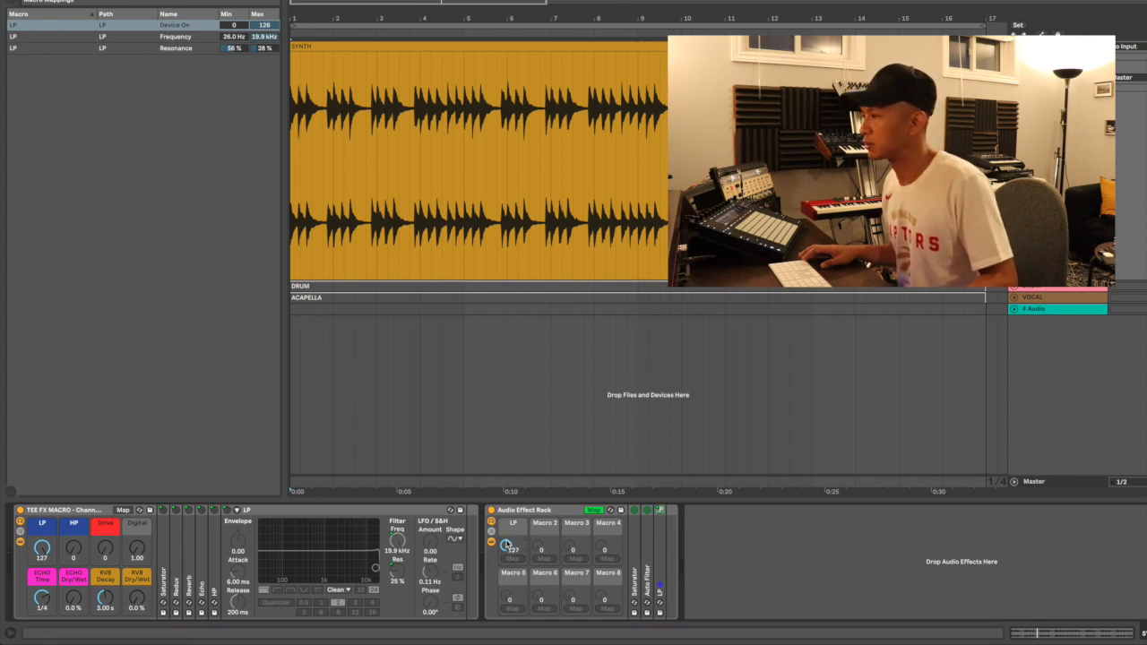
{"action": "double_click", "coordinate": [660, 510]}
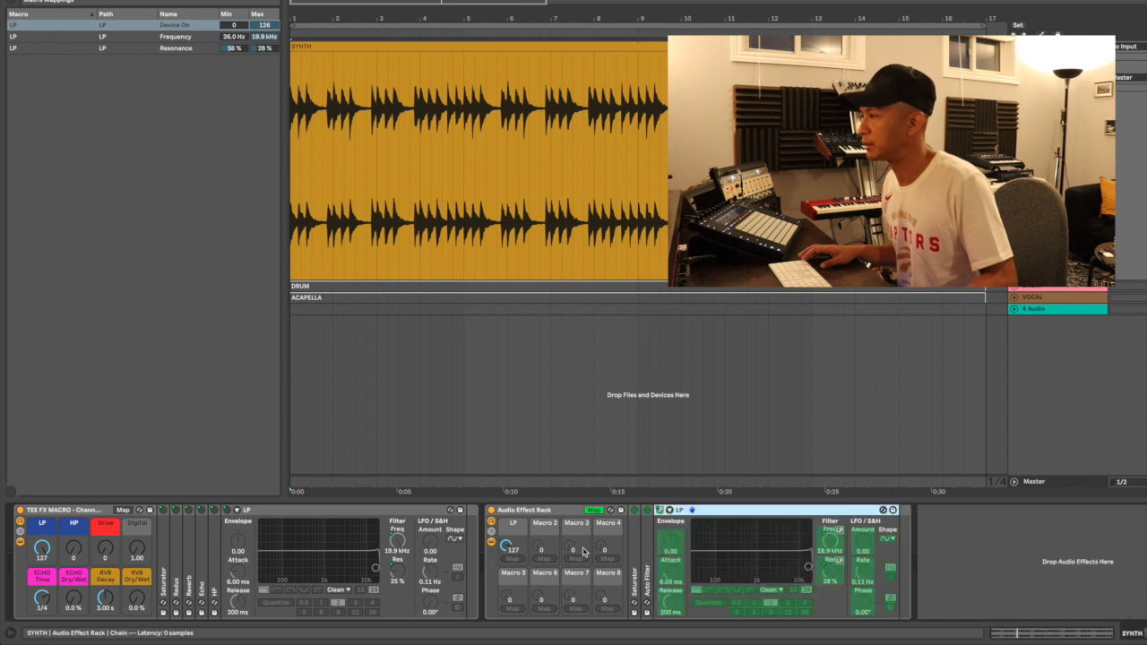
{"action": "double_click", "coordinate": [722, 513]}
{"action": "double_click", "coordinate": [647, 563]}
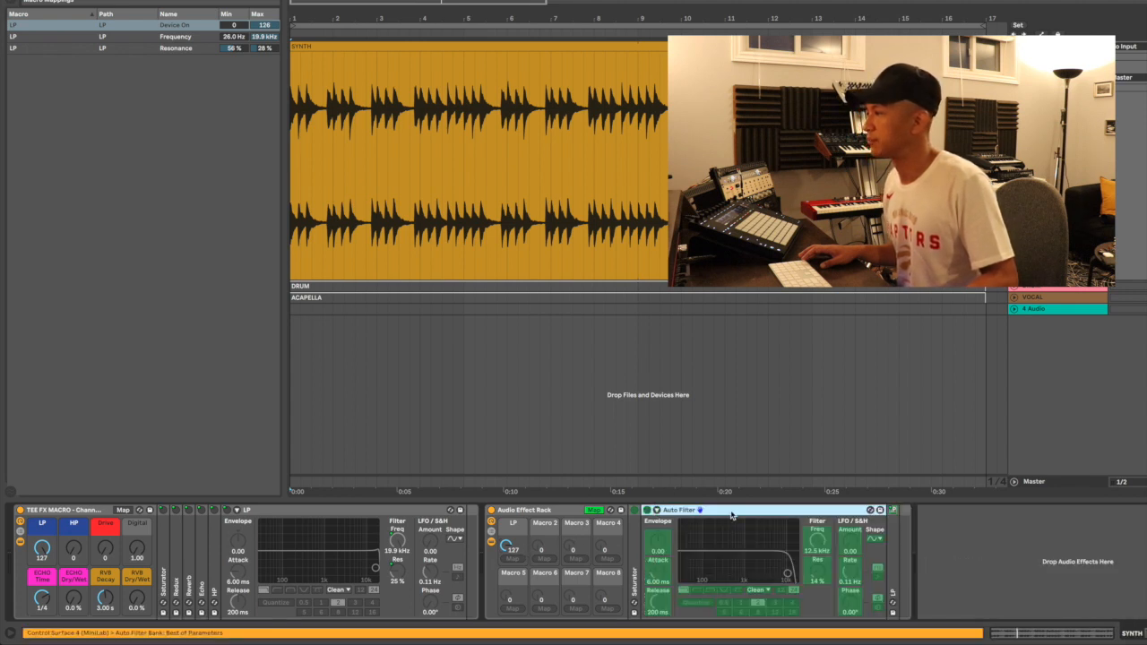
{"action": "key", "text": "super+r"}
{"action": "type", "text": "HO"}
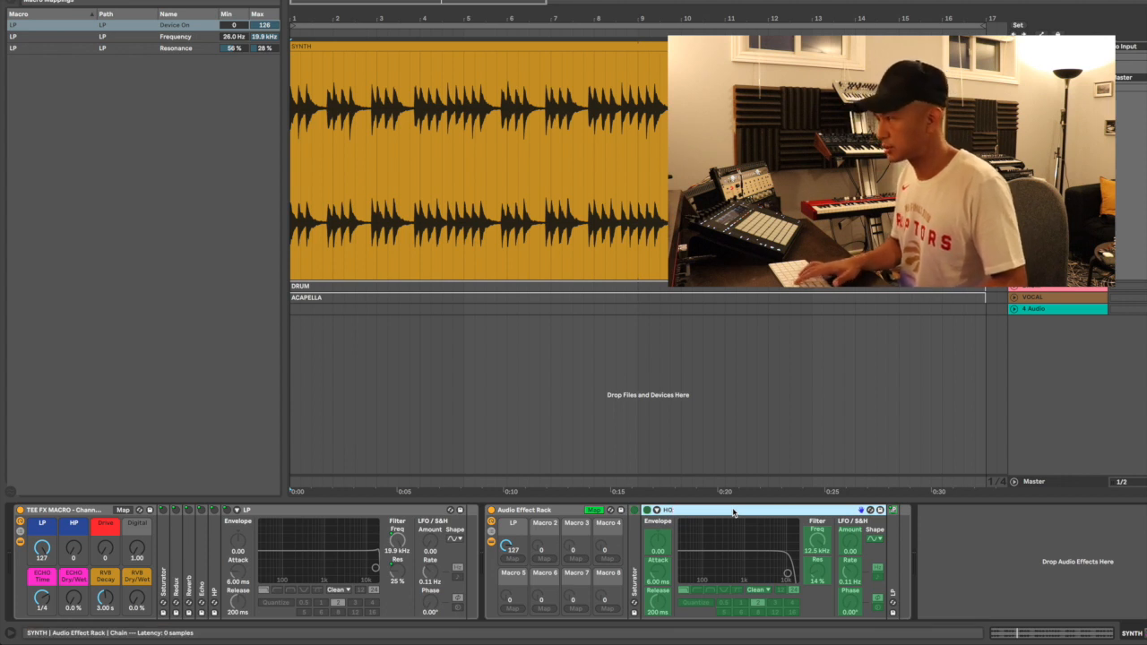
{"action": "key", "text": "BackSpace"}
{"action": "type", "text": "P"}
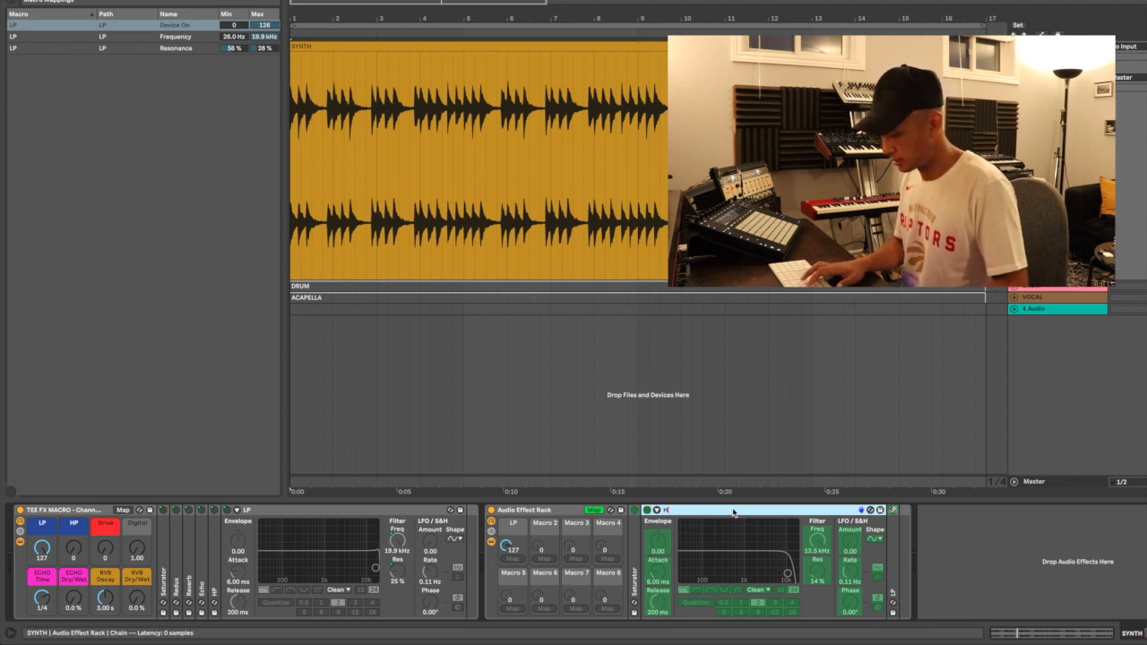
{"action": "key", "text": "Return"}
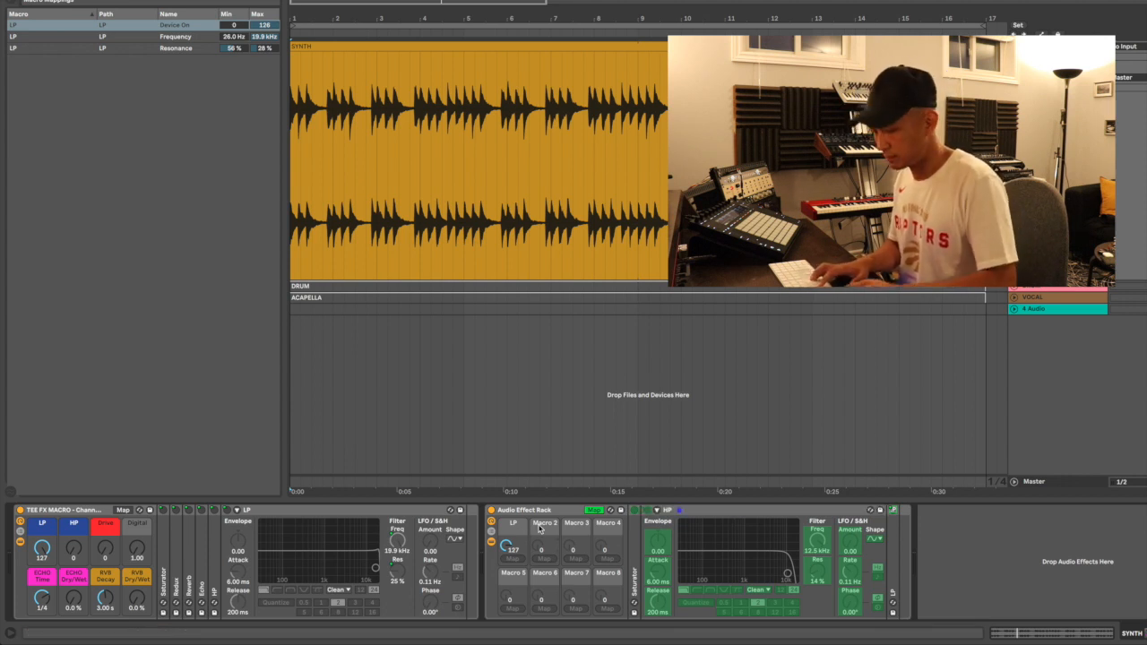
- Rename the new rack's Macro 2 as HP
{"action": "key", "text": "super+r"}
{"action": "type", "text": "HP"}
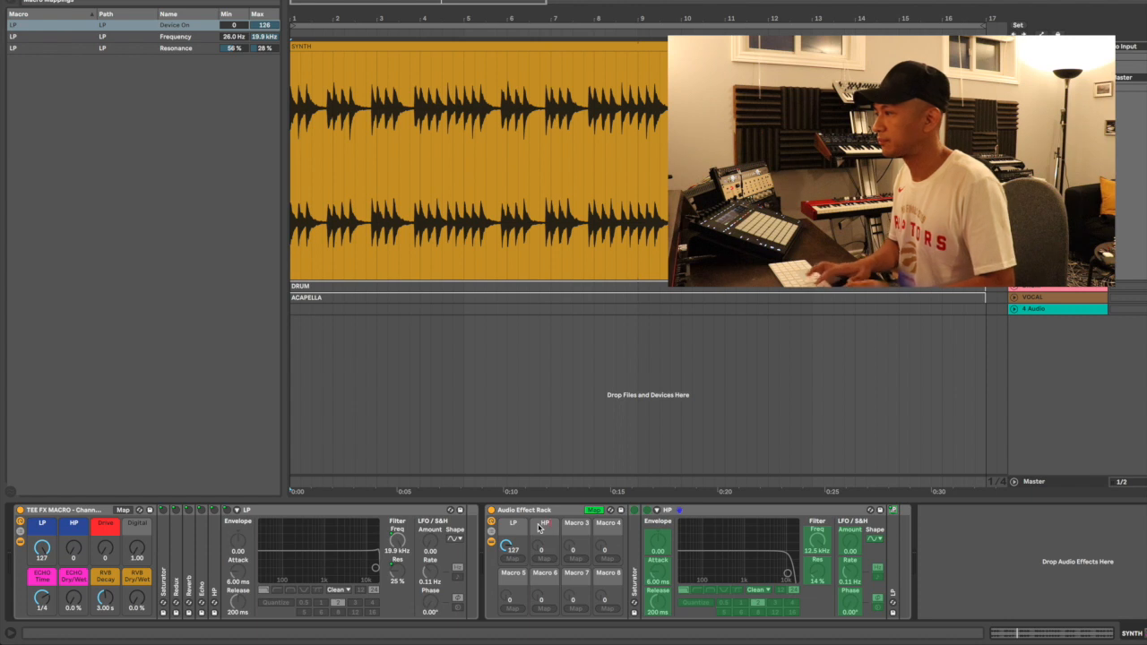
{"action": "key", "text": "Return"}
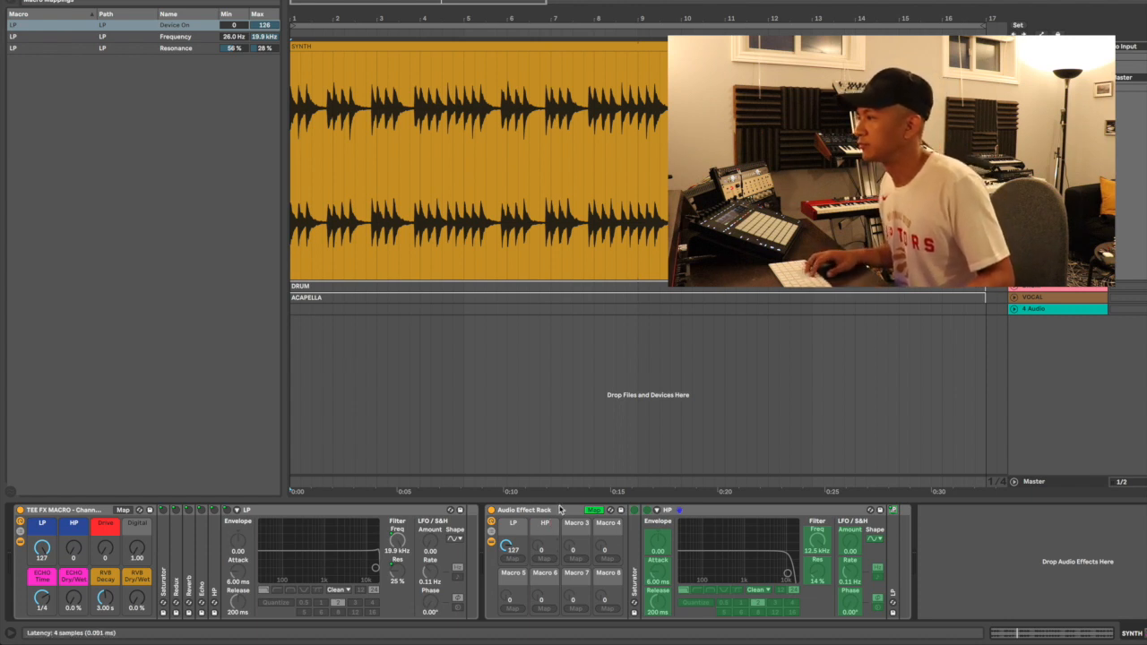
- Leave macro mapping mode and change the new rack's HP filter to the high-pass type
{"action": "left_click", "coordinate": [704, 512]}
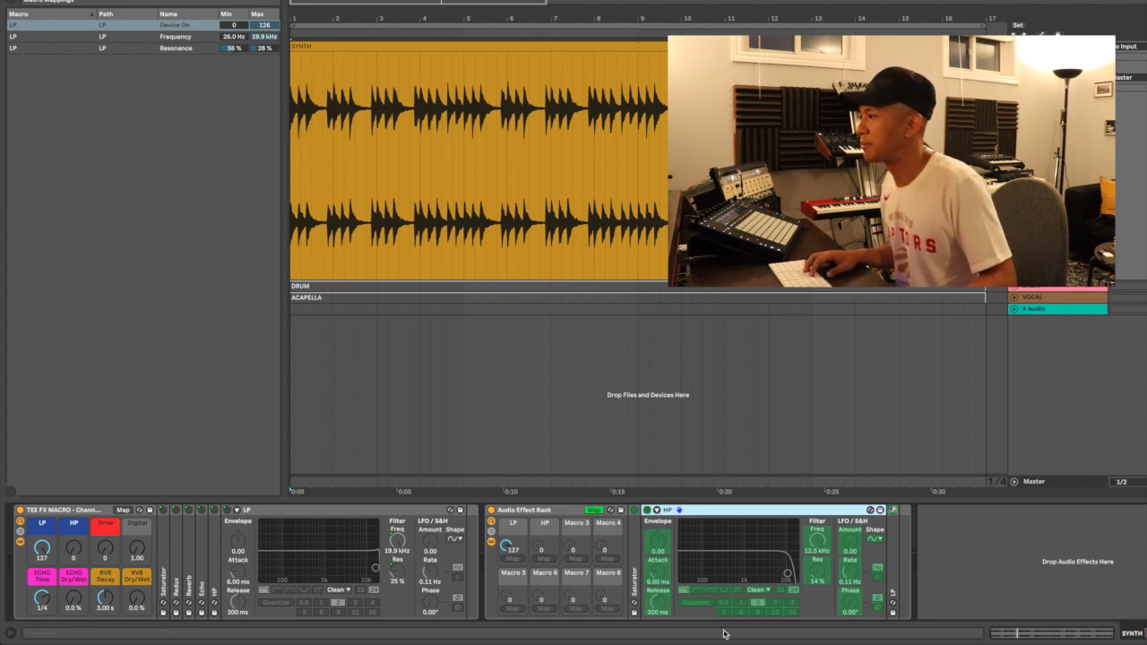
{"action": "left_click", "coordinate": [593, 510]}
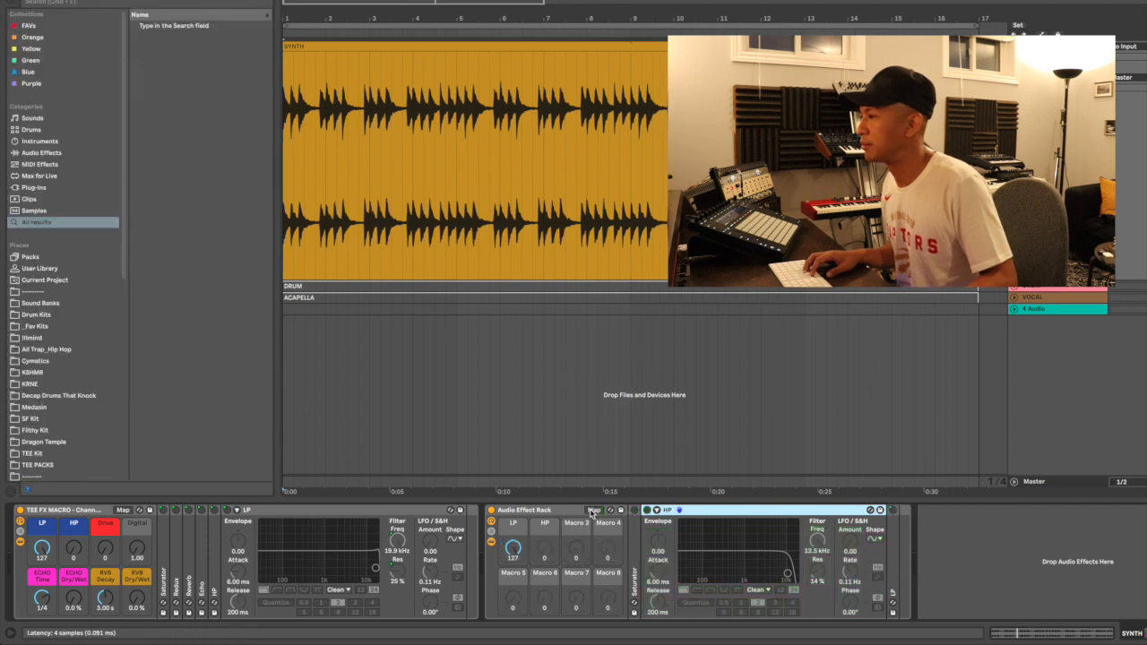
{"action": "left_click", "coordinate": [697, 590]}
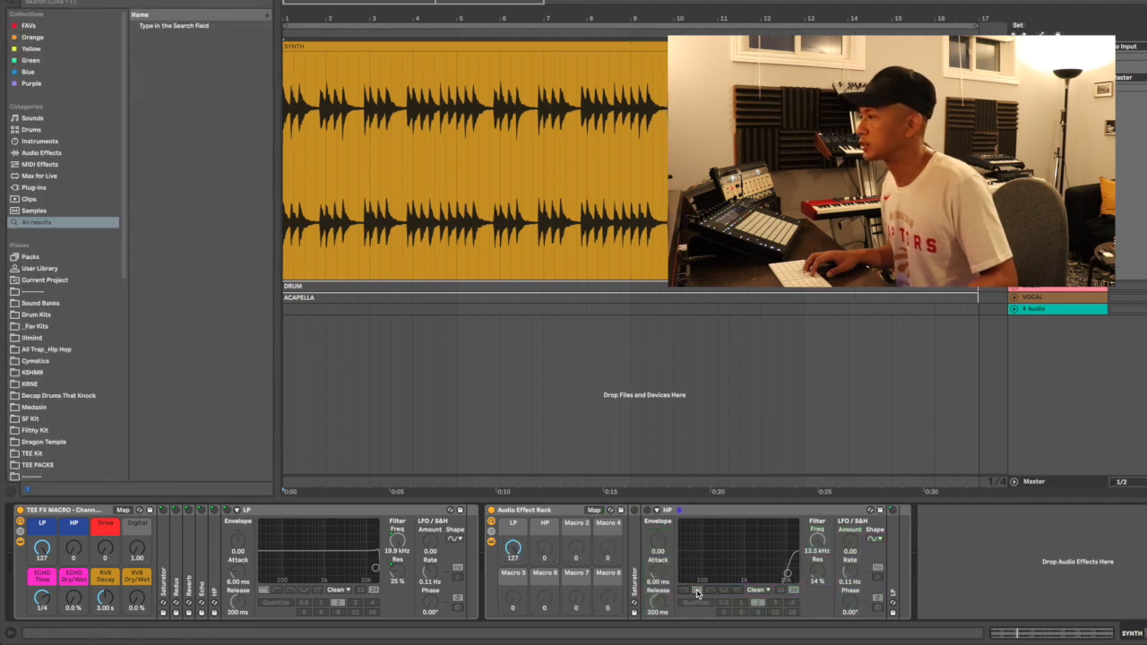
{"action": "left_click", "coordinate": [697, 591]}
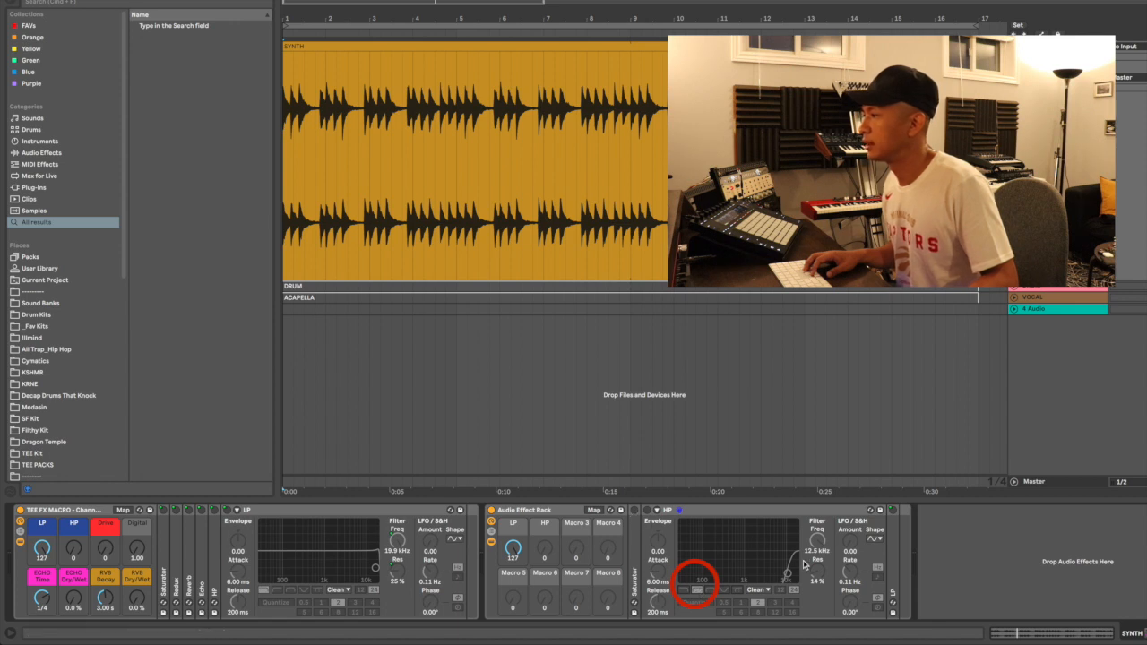
- Map the HP filter's frequency, resonance and device on/off switch to the new rack's HP macro
{"action": "left_click", "coordinate": [594, 510]}
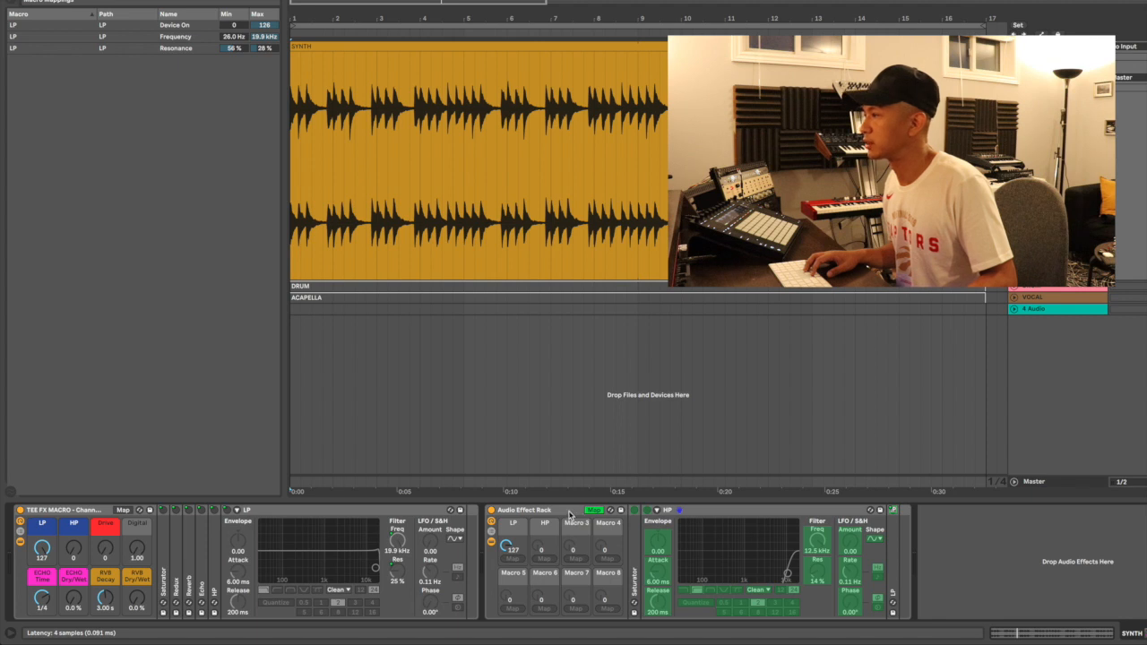
{"action": "left_click", "coordinate": [569, 515]}
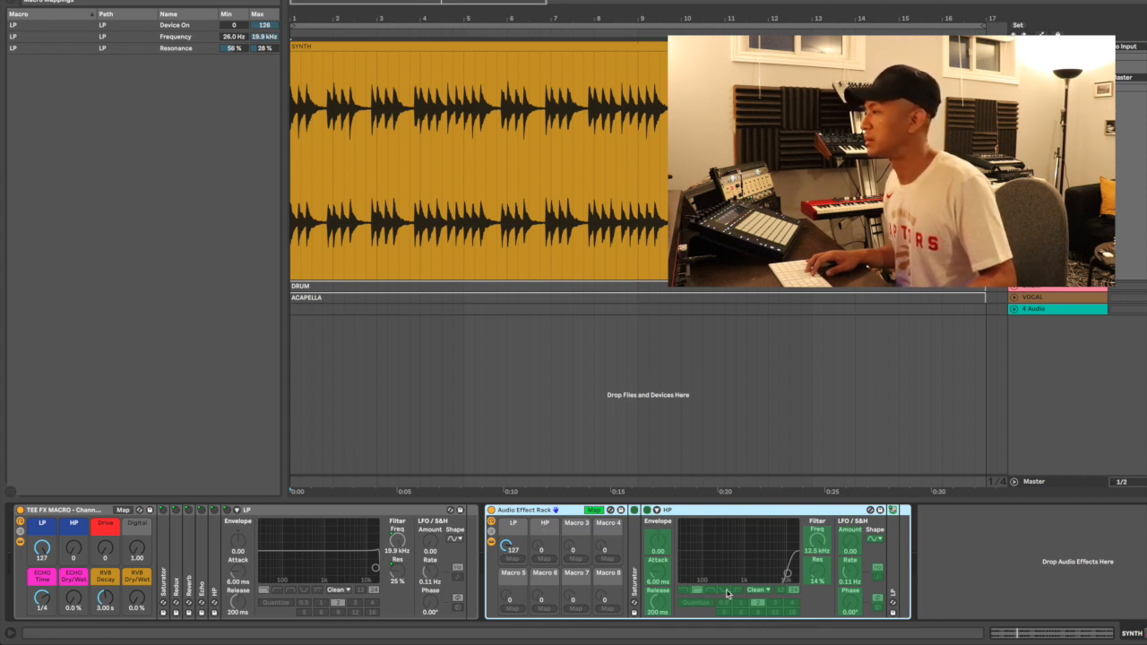
{"action": "left_click", "coordinate": [817, 541]}
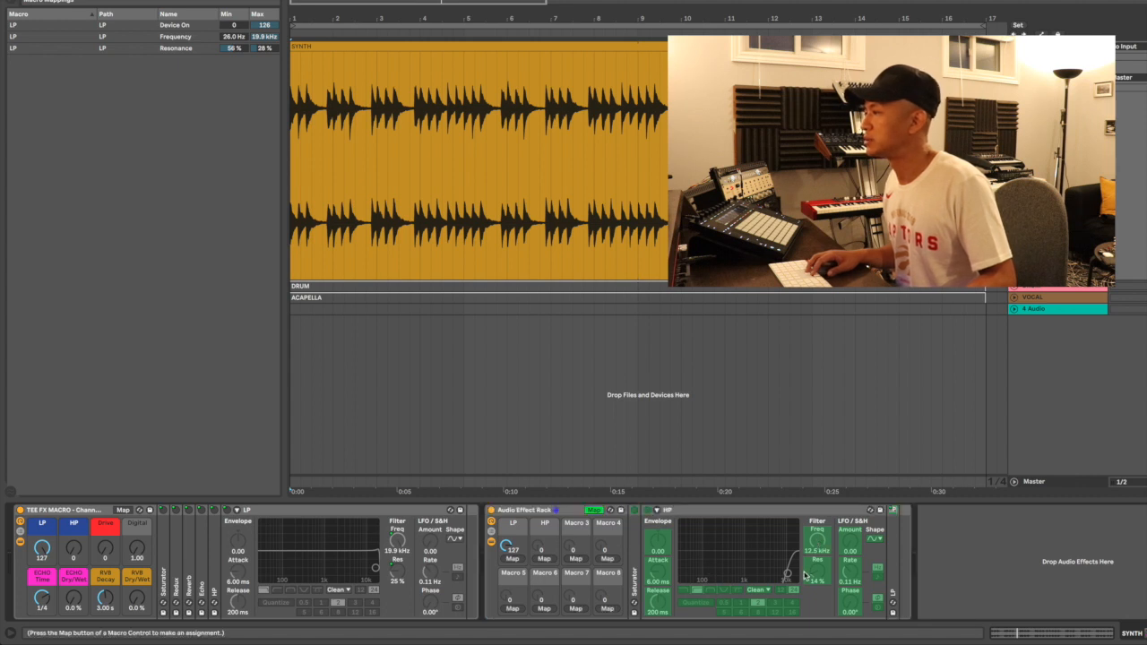
{"action": "left_click", "coordinate": [543, 559]}
{"action": "left_click", "coordinate": [820, 578]}
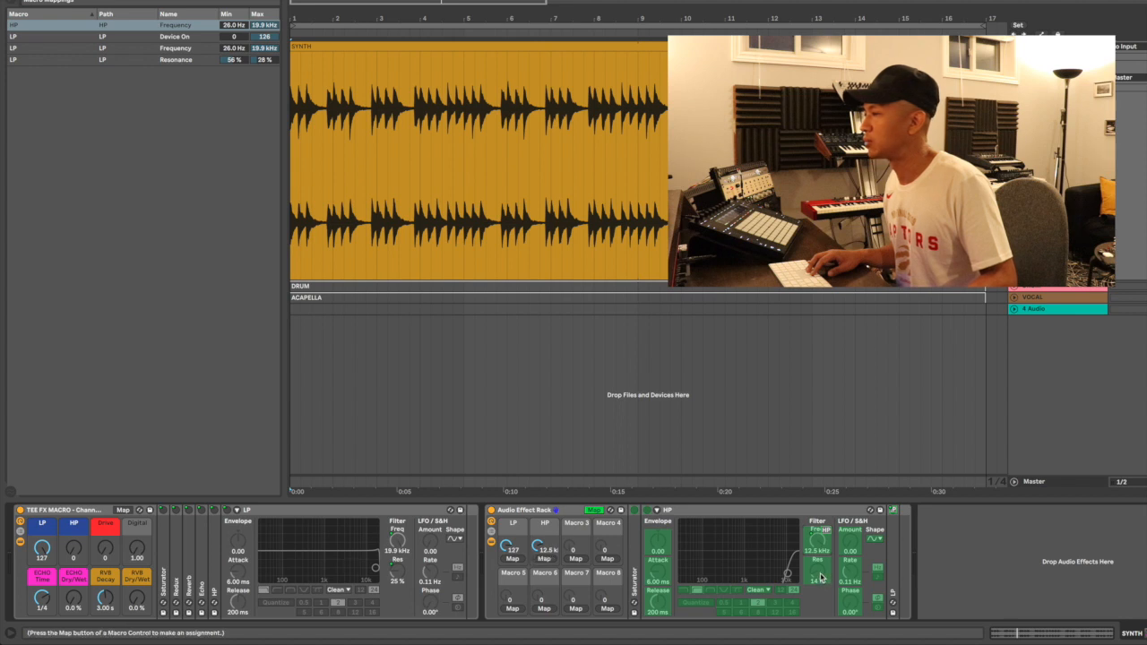
{"action": "left_click", "coordinate": [542, 559]}
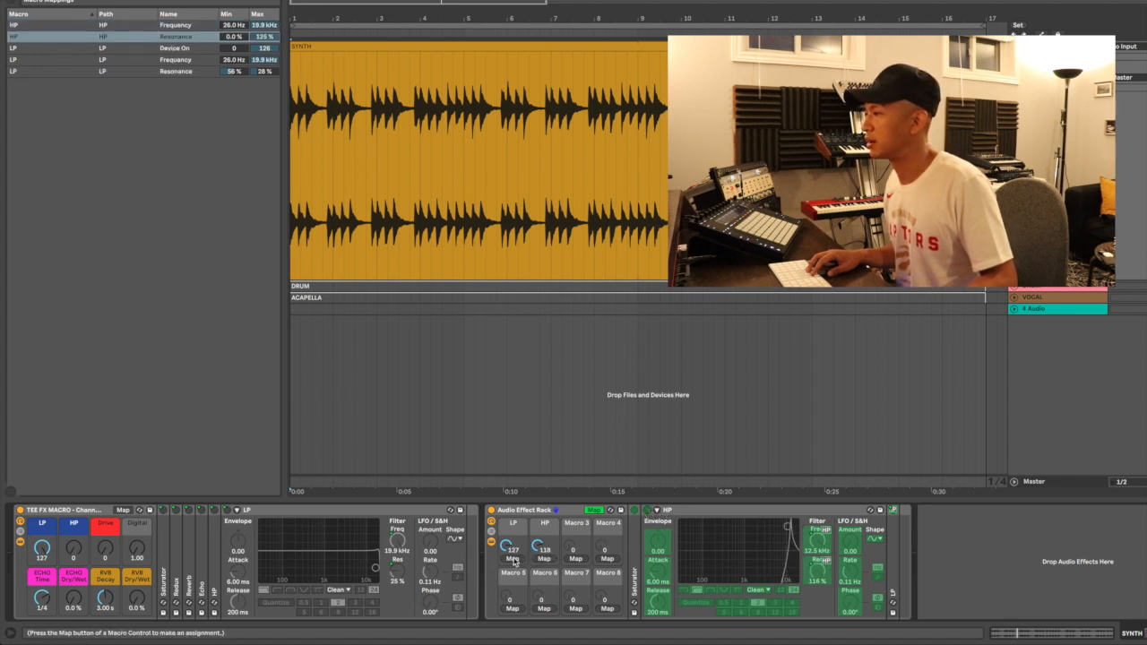
{"action": "left_click", "coordinate": [541, 558]}
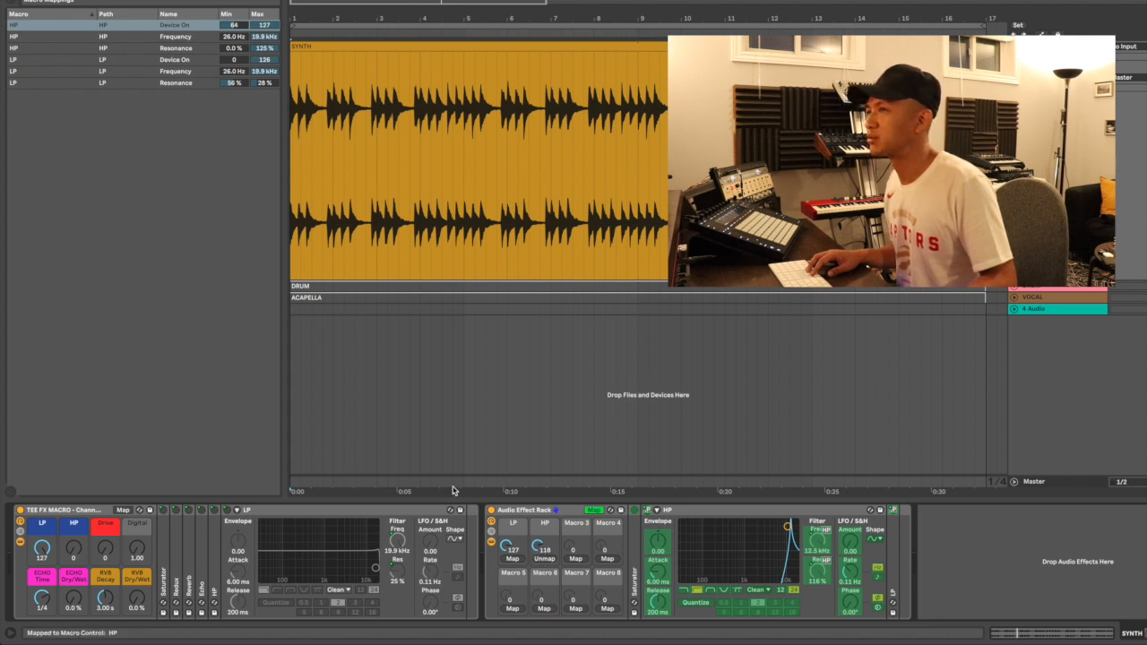
- Compare the HP filters of both racks with the HP macro at 43 in the finished rack and 35 in the new one
{"action": "mouse_move", "coordinate": [537, 547]}
{"action": "left_mouse_down"}
{"action": "mouse_move", "coordinate": [538, 627]}
{"action": "mouse_move", "coordinate": [537, 547]}
{"action": "left_mouse_up"}
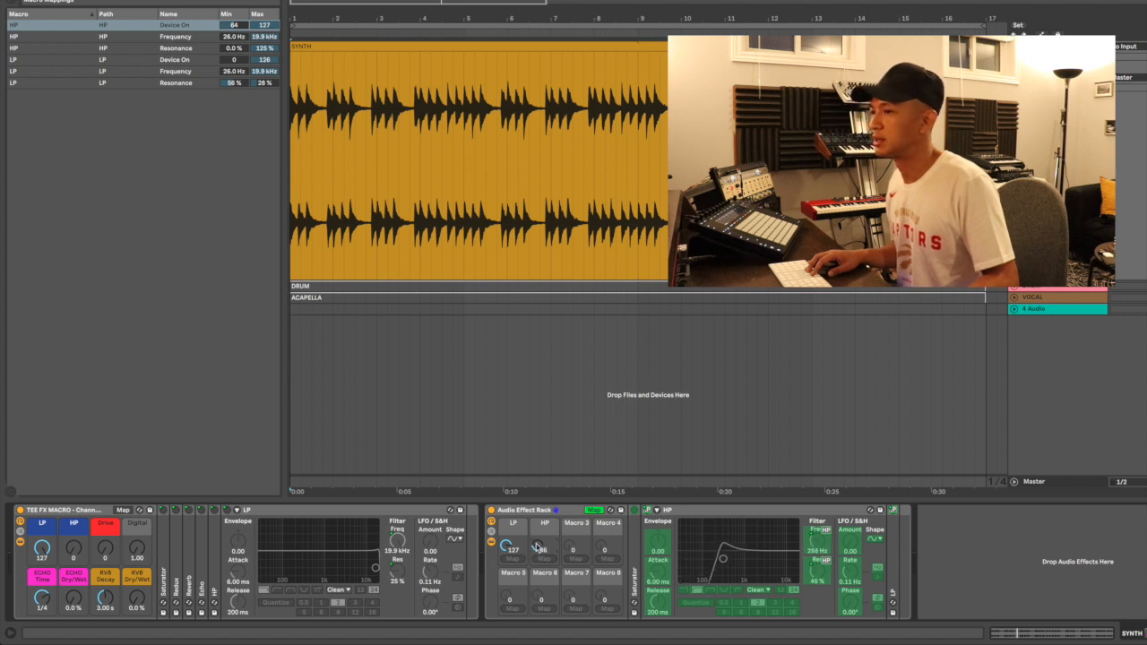
{"action": "double_click", "coordinate": [294, 510]}
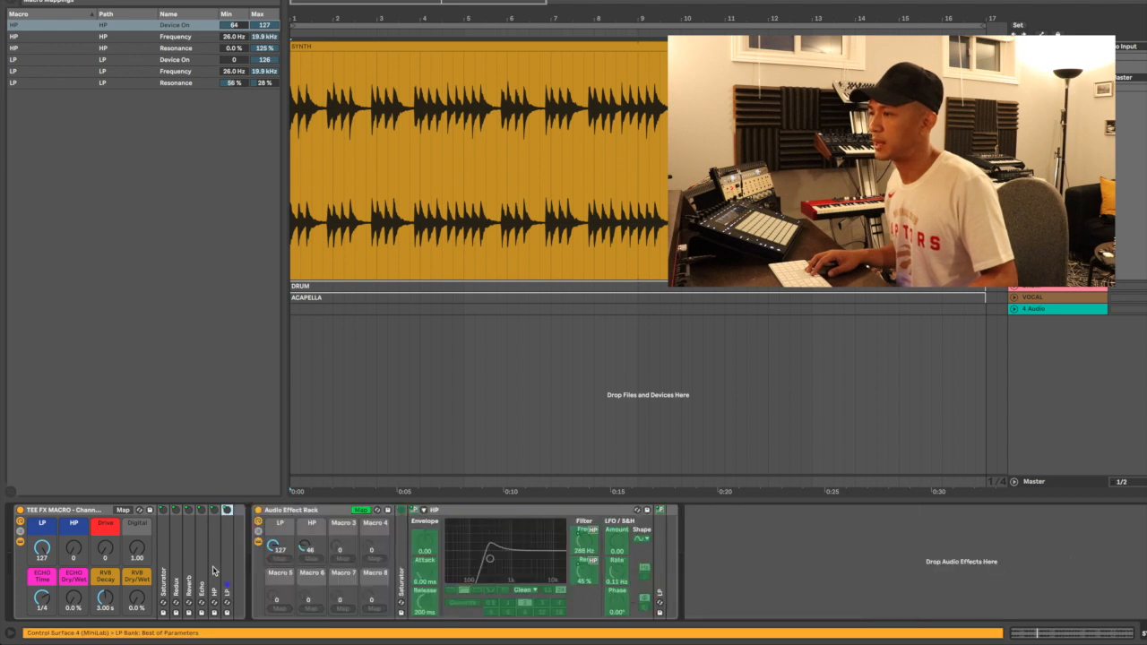
{"action": "double_click", "coordinate": [213, 570]}
{"action": "left_click_drag", "start_coordinate": [73, 548], "coordinate": [74, 510]}
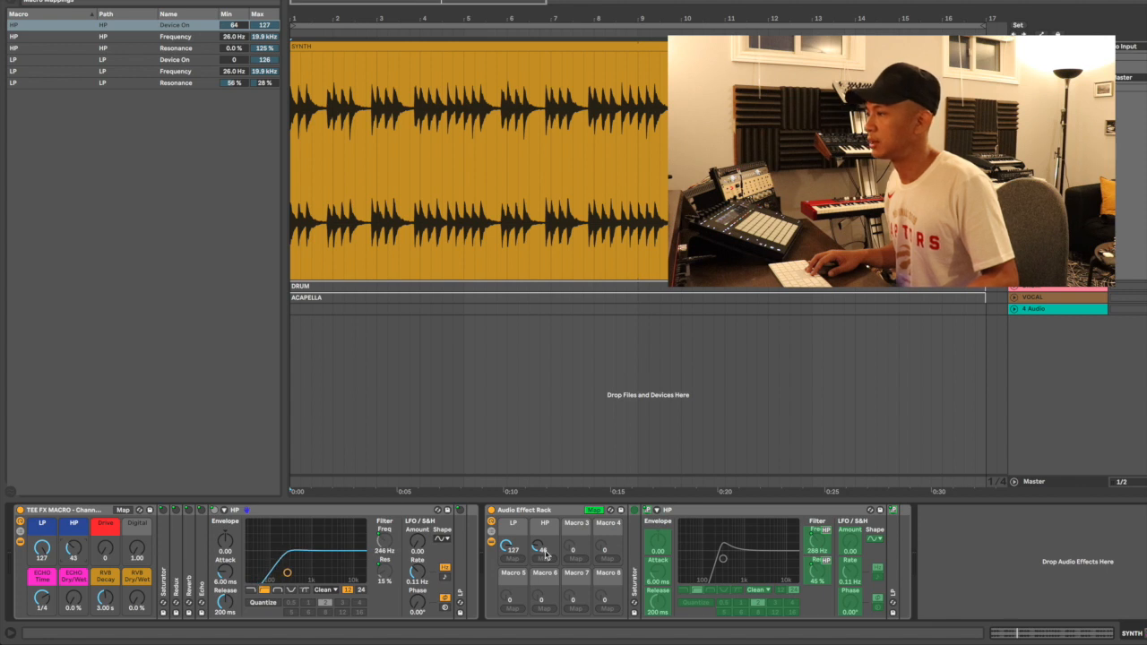
{"action": "left_click_drag", "start_coordinate": [537, 546], "coordinate": [537, 555]}
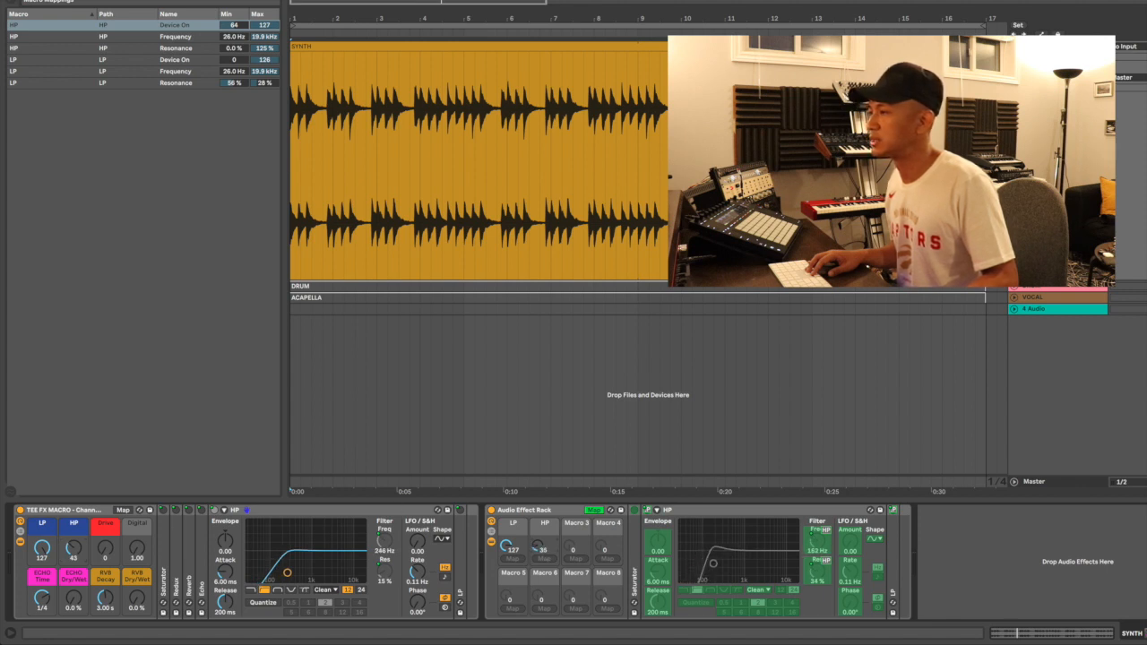
- Set the HP macro's Resonance mapping to a minimum of 0.0 % and a maximum of 53 %, comparing both racks with HP at 105
{"action": "left_click", "coordinate": [231, 48]}
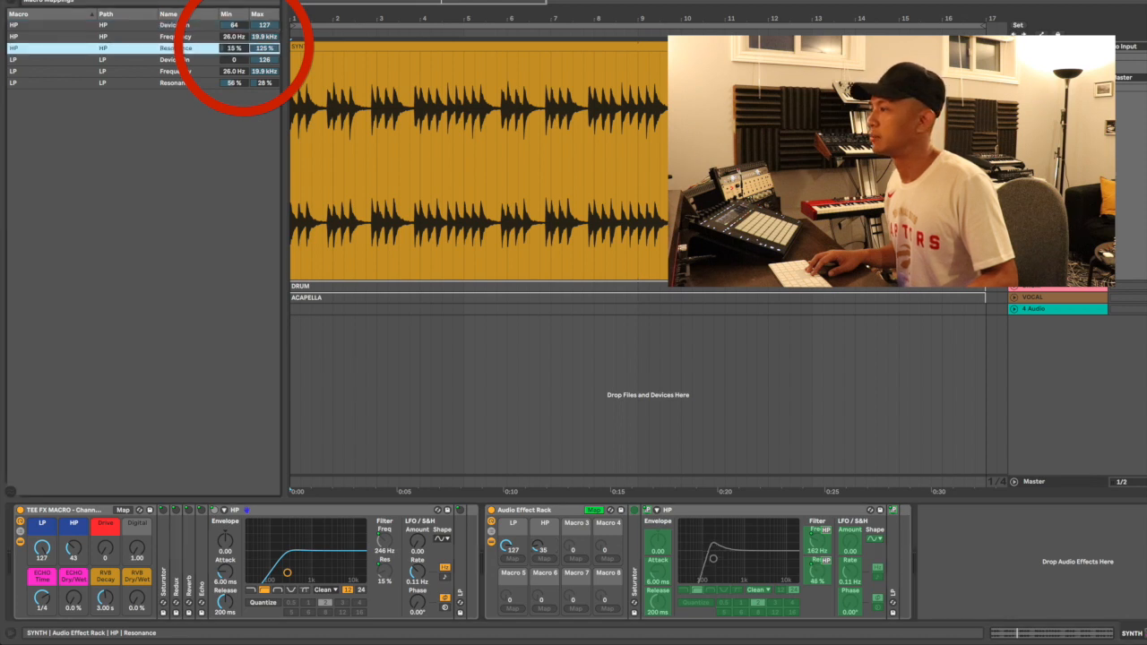
{"action": "left_click", "coordinate": [235, 48]}
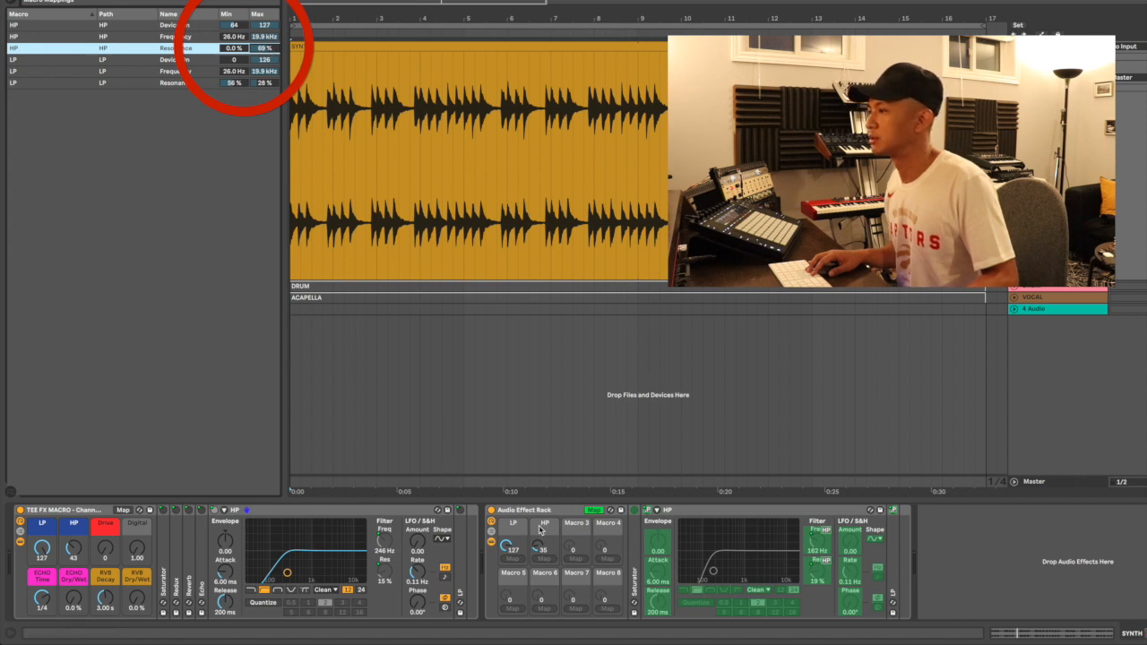
{"action": "left_click_drag", "start_coordinate": [538, 546], "coordinate": [538, 486]}
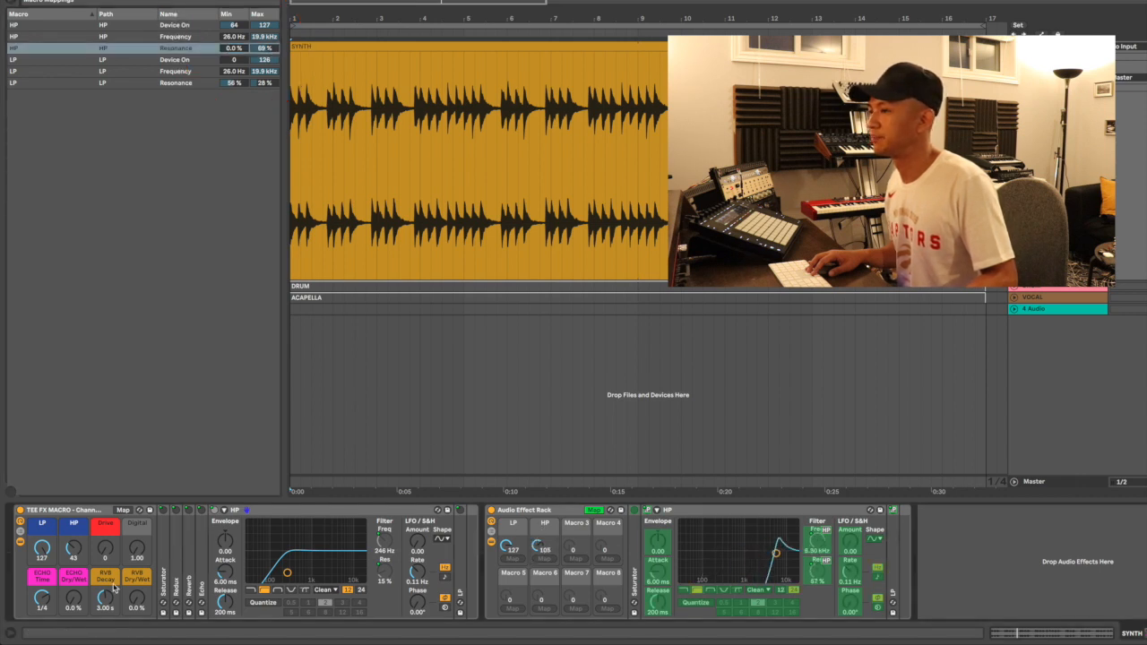
{"action": "left_click_drag", "start_coordinate": [76, 548], "coordinate": [75, 493]}
{"action": "left_click_drag", "start_coordinate": [258, 48], "coordinate": [258, 66]}
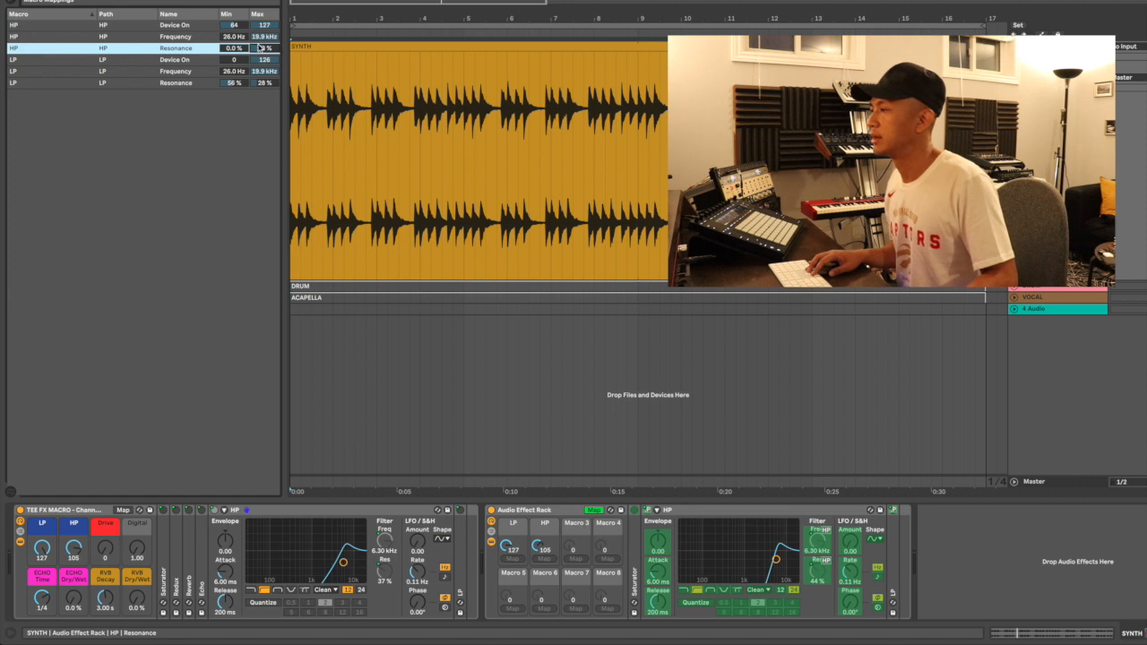
- Set the new HP filter's slope to 12 dB and turn the HP macros of both racks down to 0
{"action": "left_click", "coordinate": [594, 509]}
{"action": "left_click", "coordinate": [781, 589]}
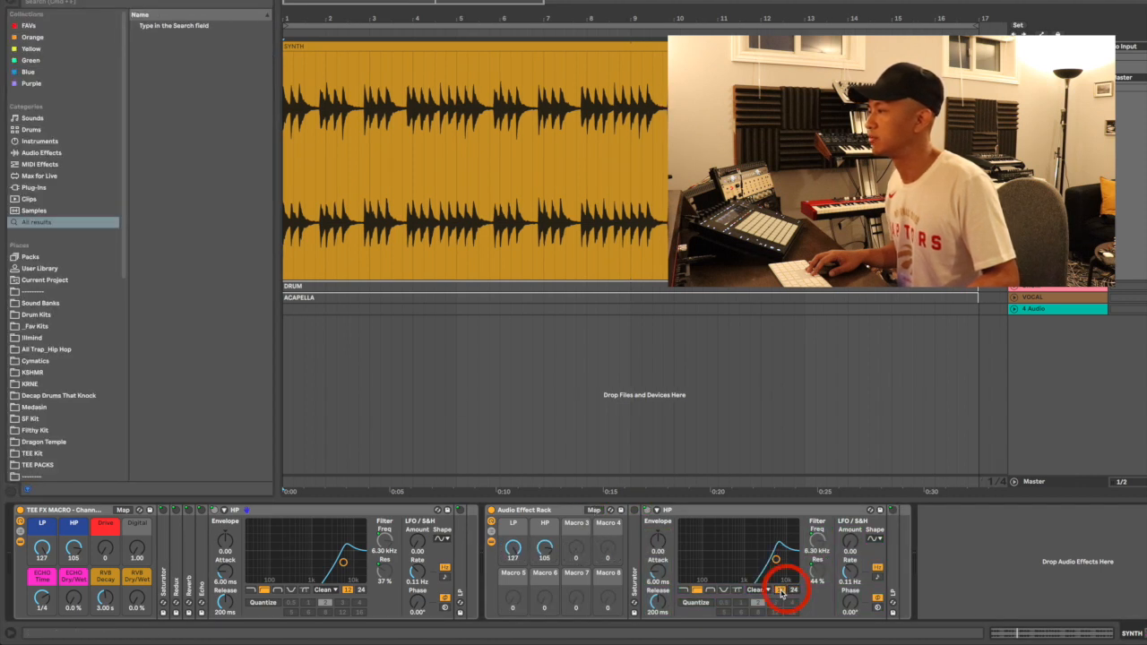
{"action": "left_click", "coordinate": [594, 510]}
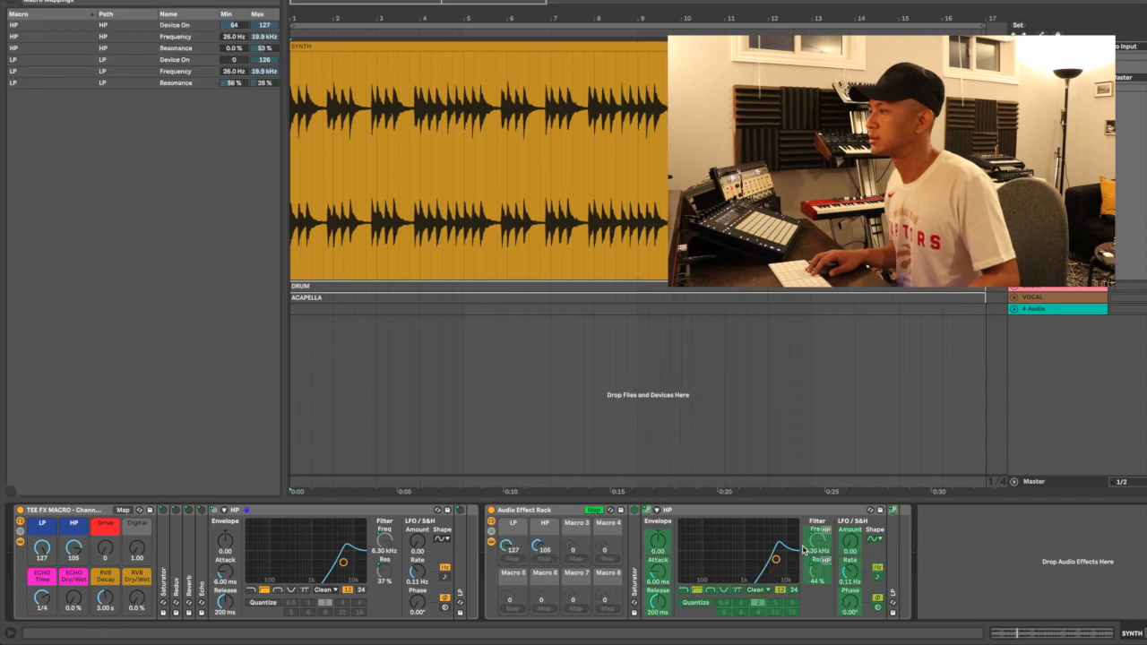
{"action": "left_click_drag", "start_coordinate": [540, 549], "coordinate": [540, 640]}
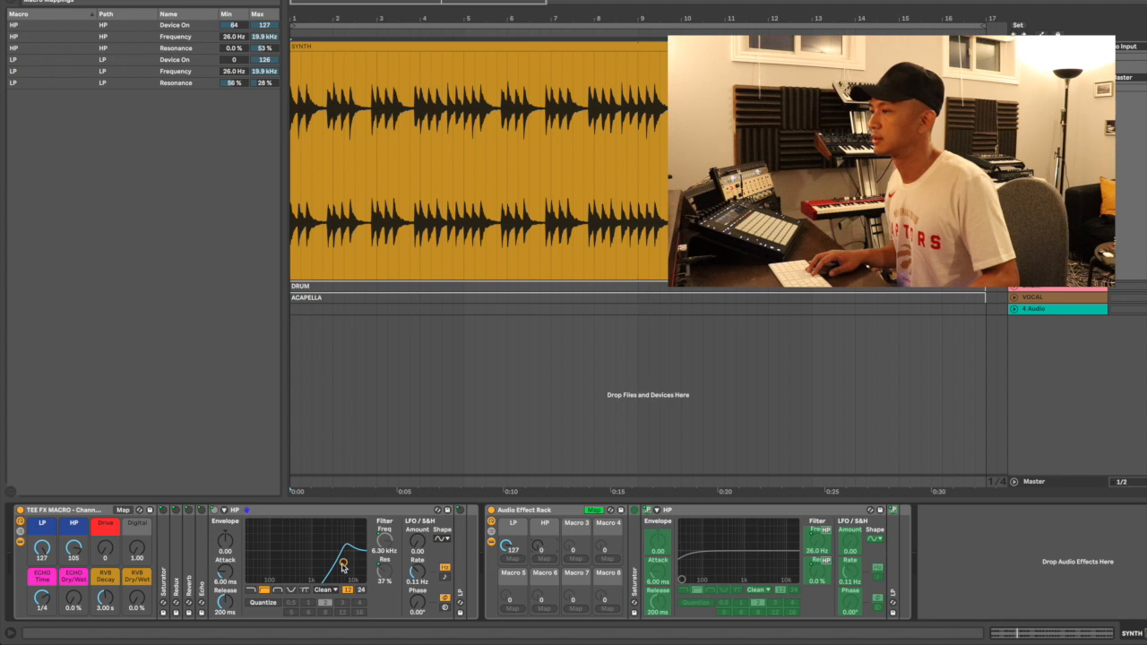
{"action": "left_click_drag", "start_coordinate": [66, 553], "coordinate": [66, 641]}
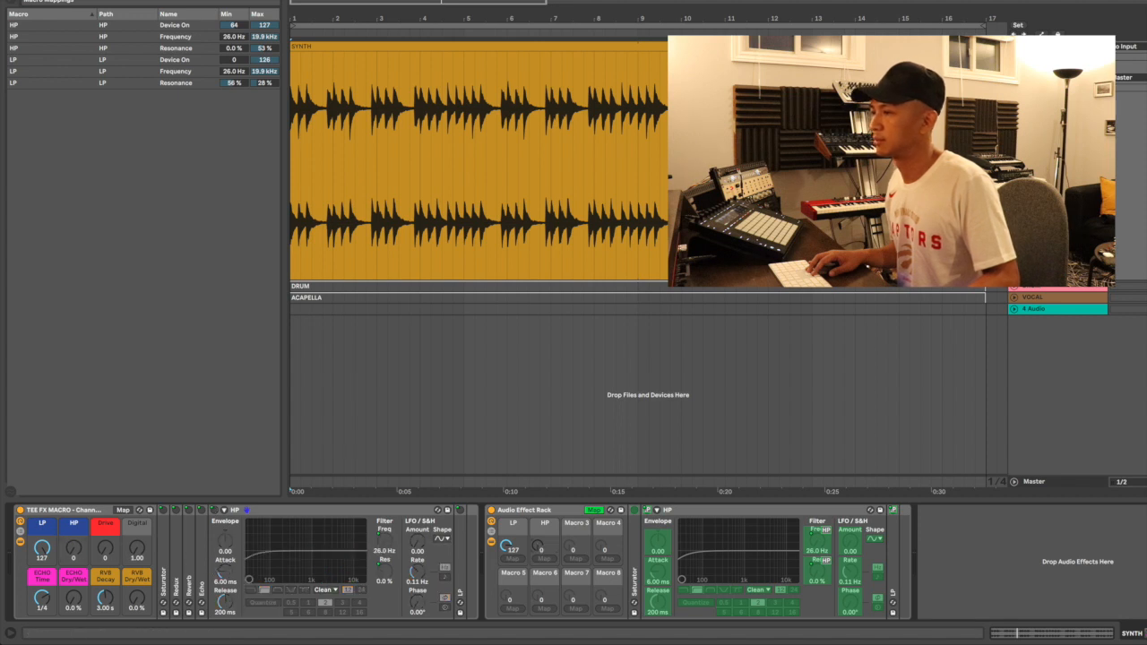
- Set the minimum of the HP macro's Device On mapping to 1 and test the switch-on point with the HP macro
{"action": "mouse_move", "coordinate": [79, 540]}
{"action": "left_mouse_down"}
{"action": "mouse_move", "coordinate": [79, 448]}
{"action": "mouse_move", "coordinate": [78, 541]}
{"action": "left_mouse_up"}
{"action": "left_click", "coordinate": [219, 512]}
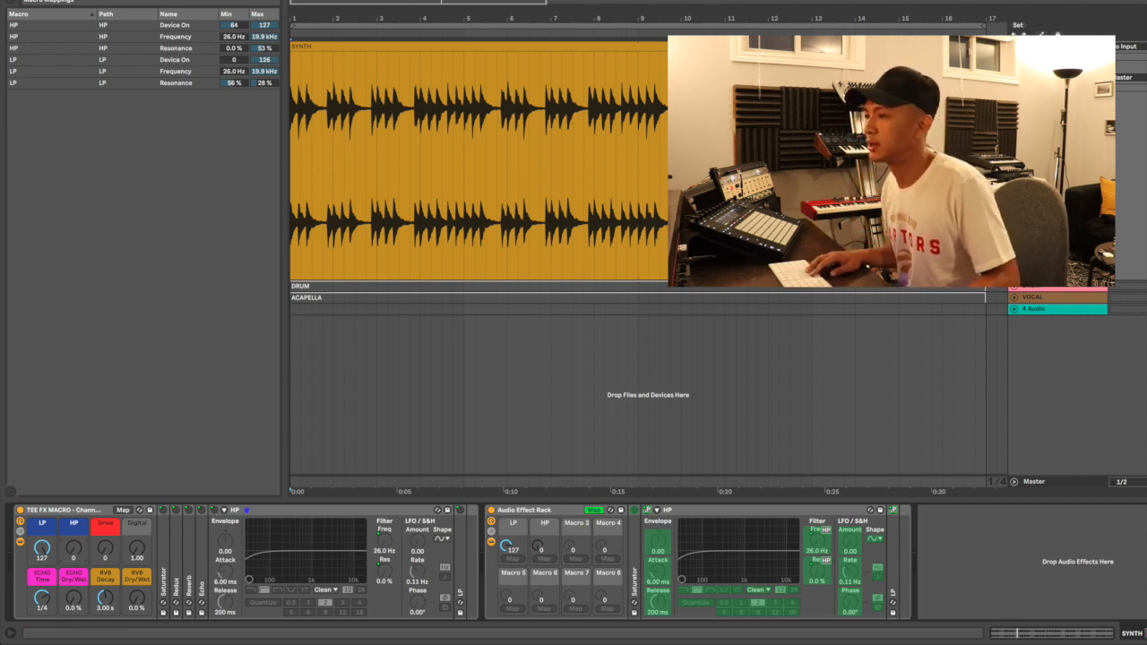
{"action": "left_click_drag", "start_coordinate": [73, 547], "coordinate": [120, 636]}
{"action": "mouse_move", "coordinate": [540, 549]}
{"action": "left_mouse_down"}
{"action": "mouse_move", "coordinate": [539, 519]}
{"action": "mouse_move", "coordinate": [540, 550]}
{"action": "left_mouse_up"}
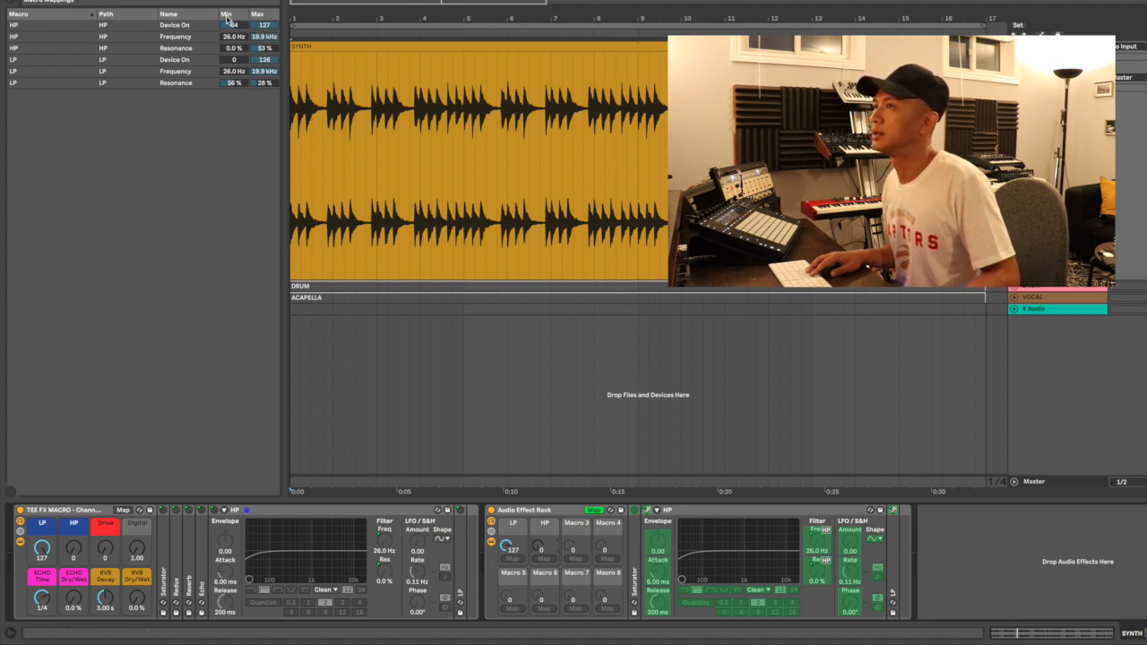
{"action": "type", "text": "64"}
{"action": "key", "text": "Return"}
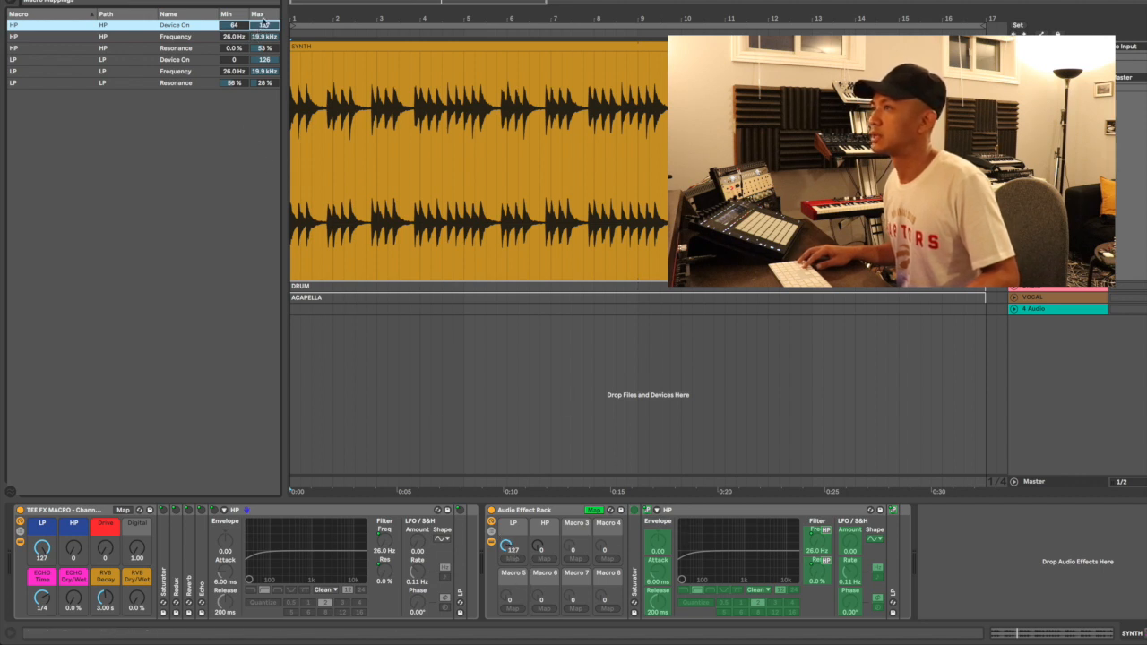
{"action": "left_click_drag", "start_coordinate": [226, 27], "coordinate": [230, 57]}
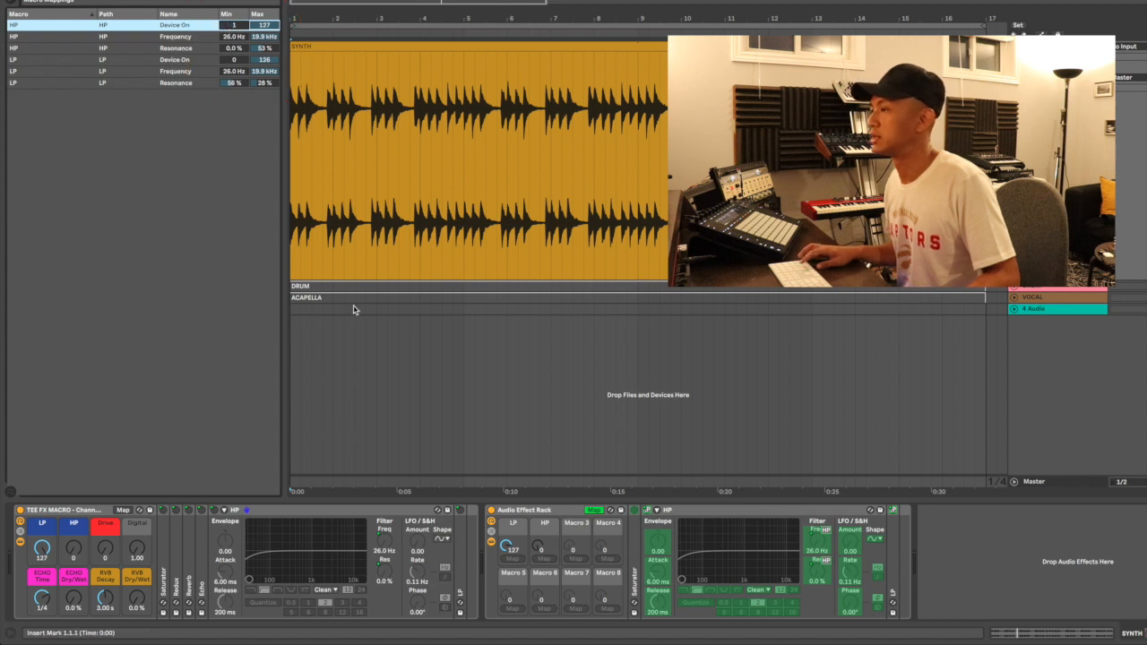
{"action": "mouse_move", "coordinate": [539, 549]}
{"action": "left_mouse_down"}
{"action": "mouse_move", "coordinate": [538, 500]}
{"action": "mouse_move", "coordinate": [538, 550]}
{"action": "left_mouse_up"}
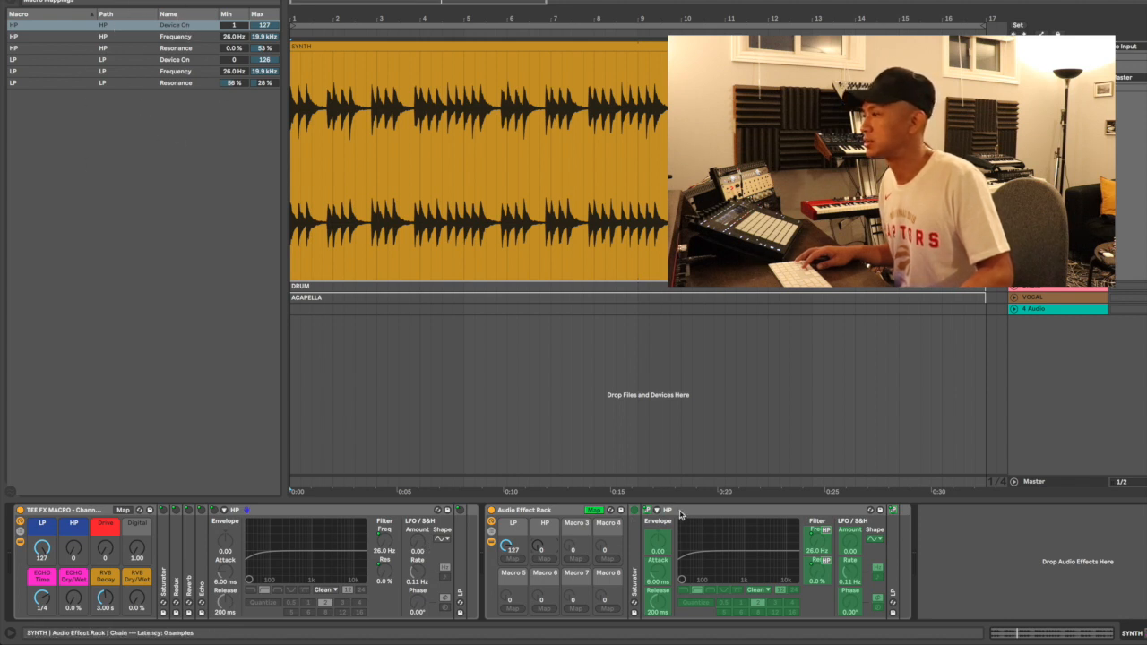
- Unfold the new rack's Saturator in place of its HP filter and switch the Saturator on with macro mapping off
{"action": "double_click", "coordinate": [706, 513]}
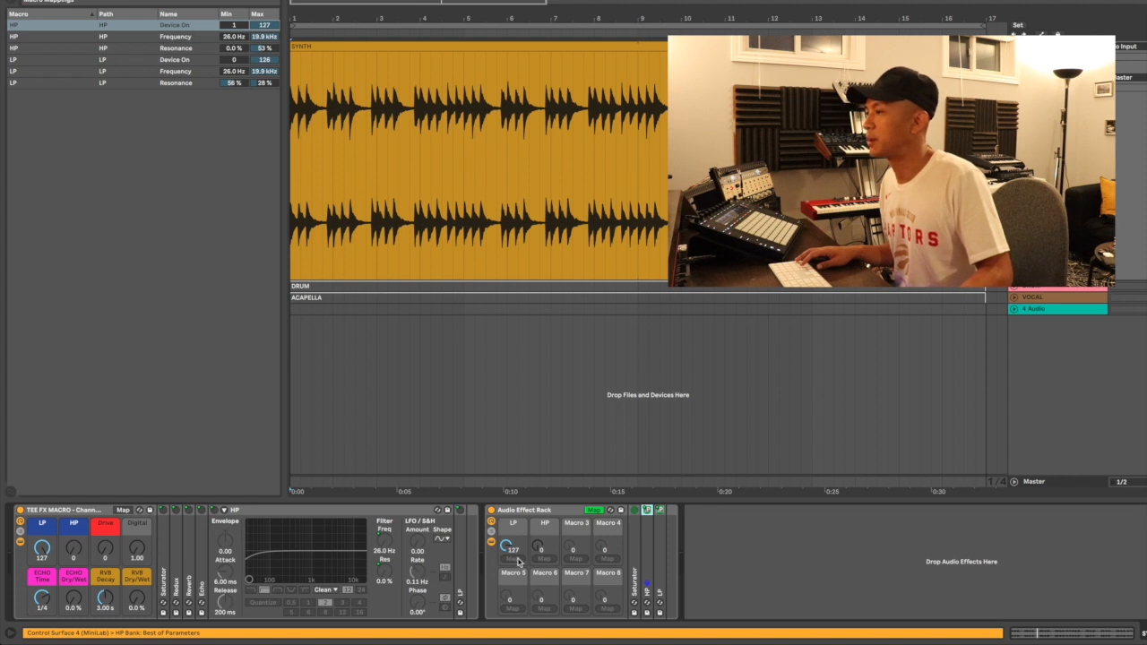
{"action": "double_click", "coordinate": [635, 552]}
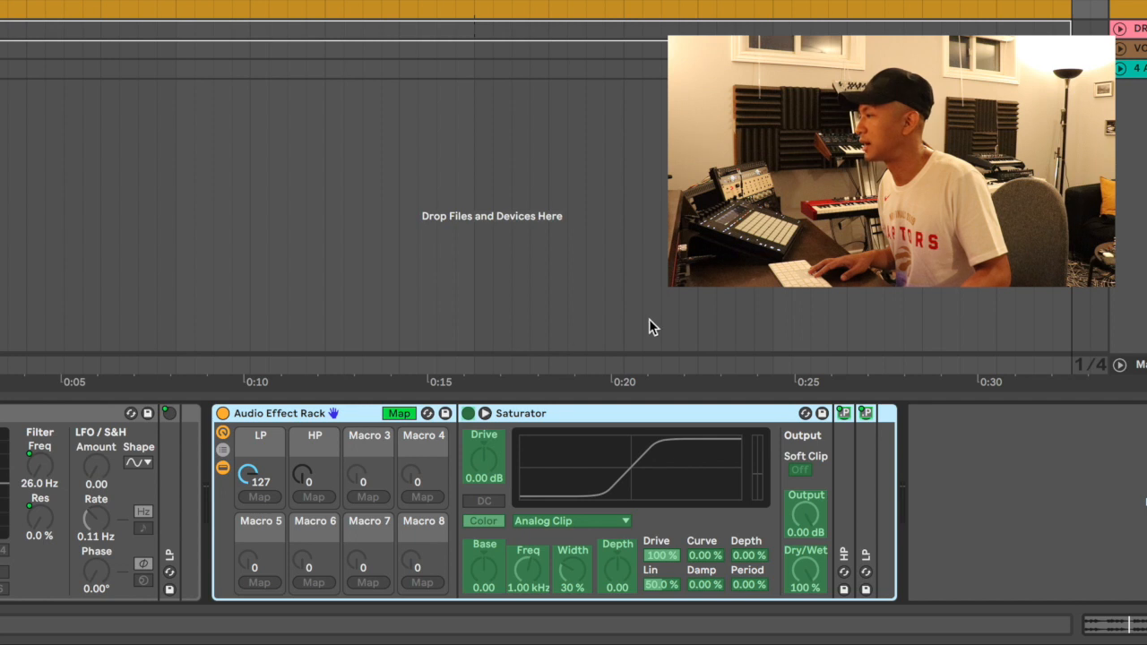
{"action": "left_click", "coordinate": [396, 413]}
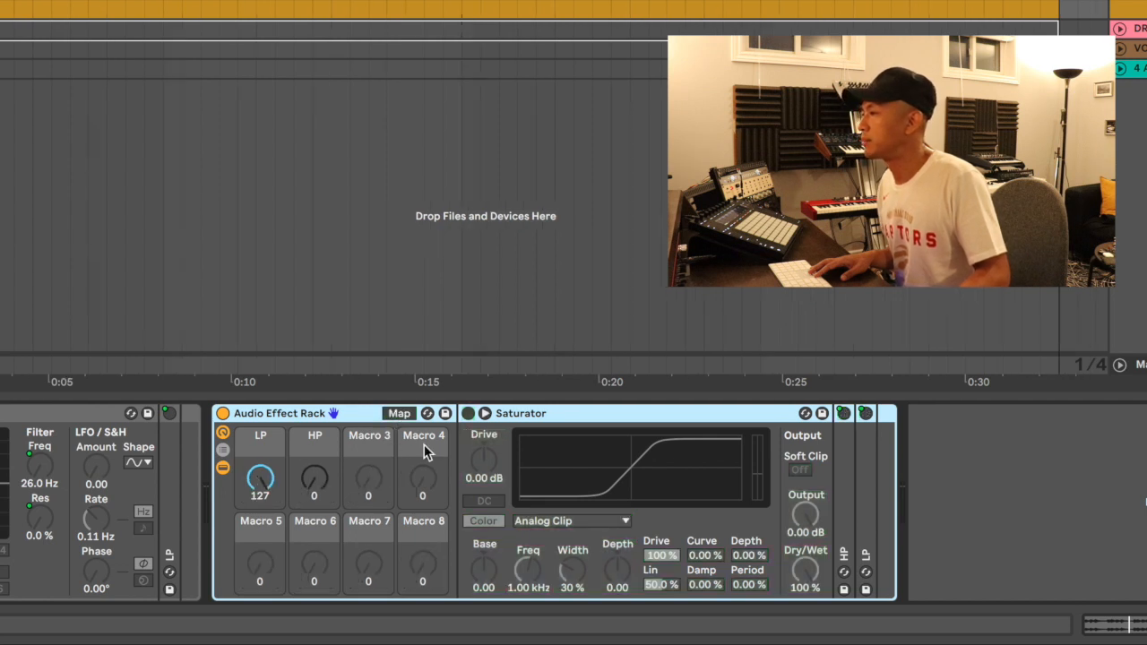
{"action": "left_click", "coordinate": [468, 414]}
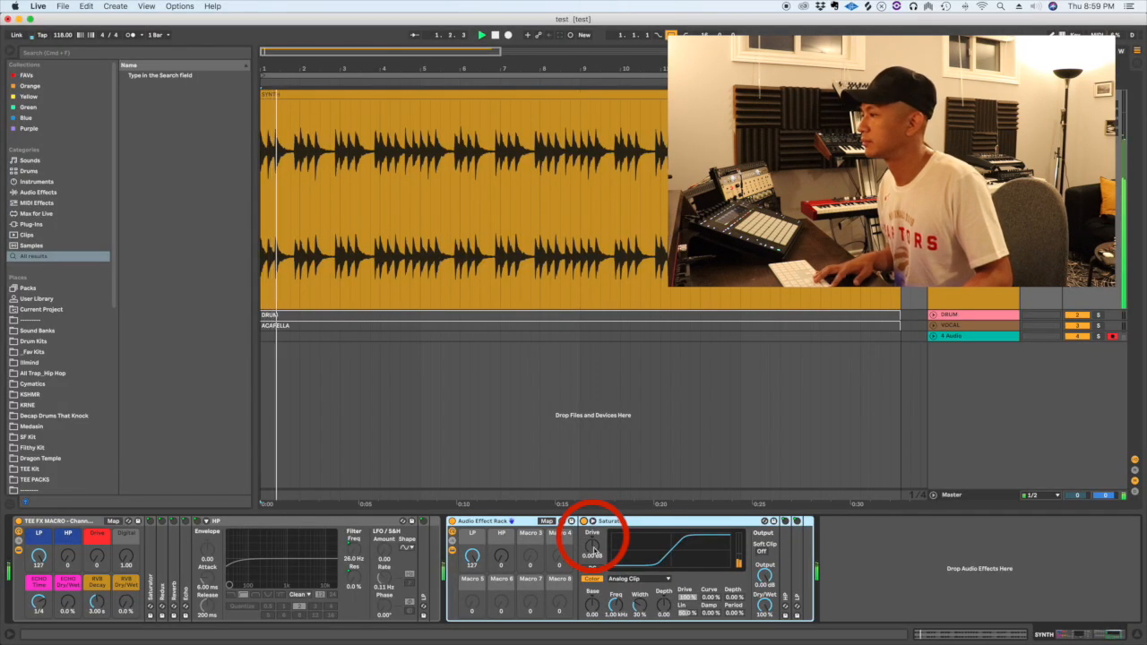
- Try a Saturator Drive of 22.9 dB with the Output lowered to -20.5 dB during playback
{"action": "left_click_drag", "start_coordinate": [593, 548], "coordinate": [591, 525]}
{"action": "key", "text": "space"}
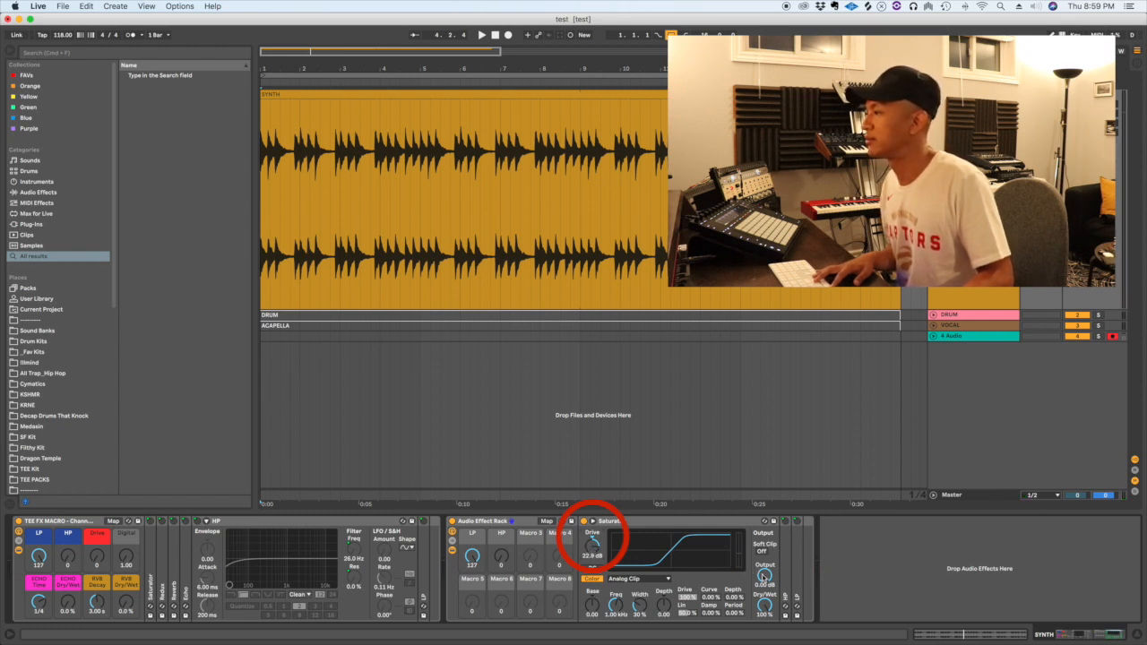
{"action": "left_click_drag", "start_coordinate": [765, 572], "coordinate": [766, 575]}
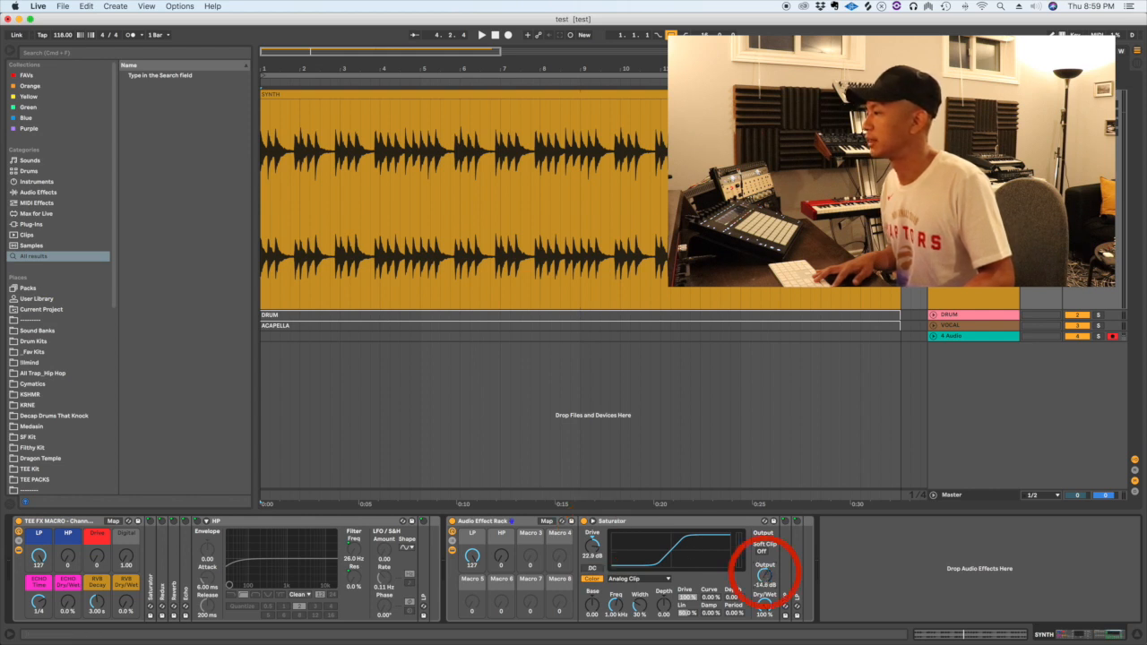
{"action": "key", "text": "space"}
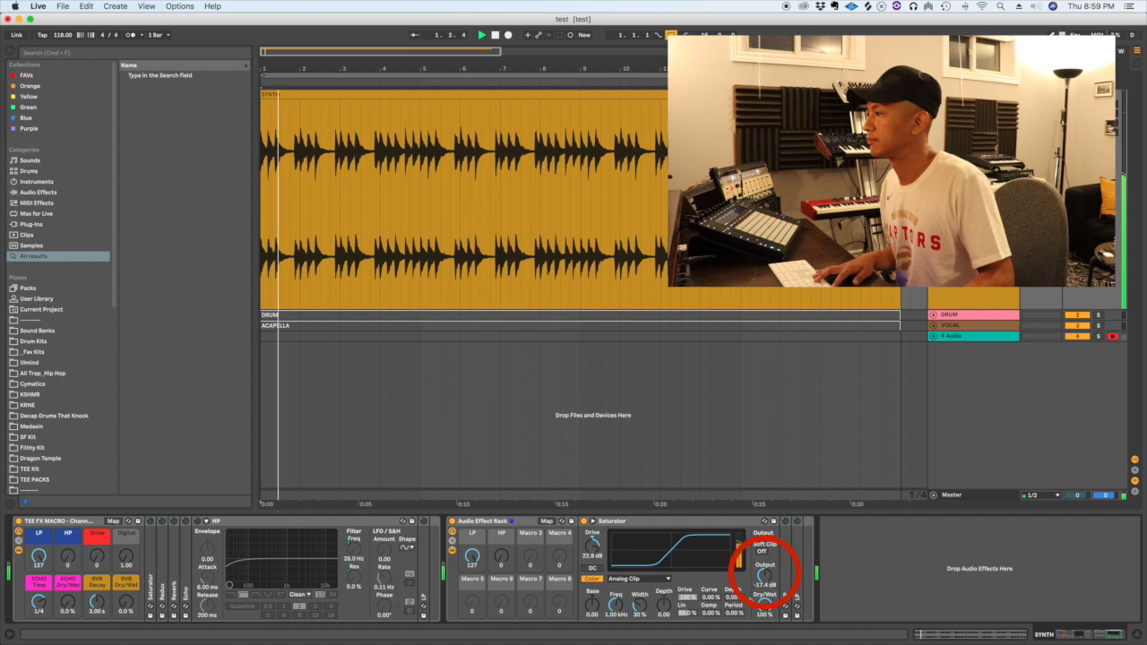
{"action": "left_click_drag", "start_coordinate": [764, 575], "coordinate": [764, 585]}
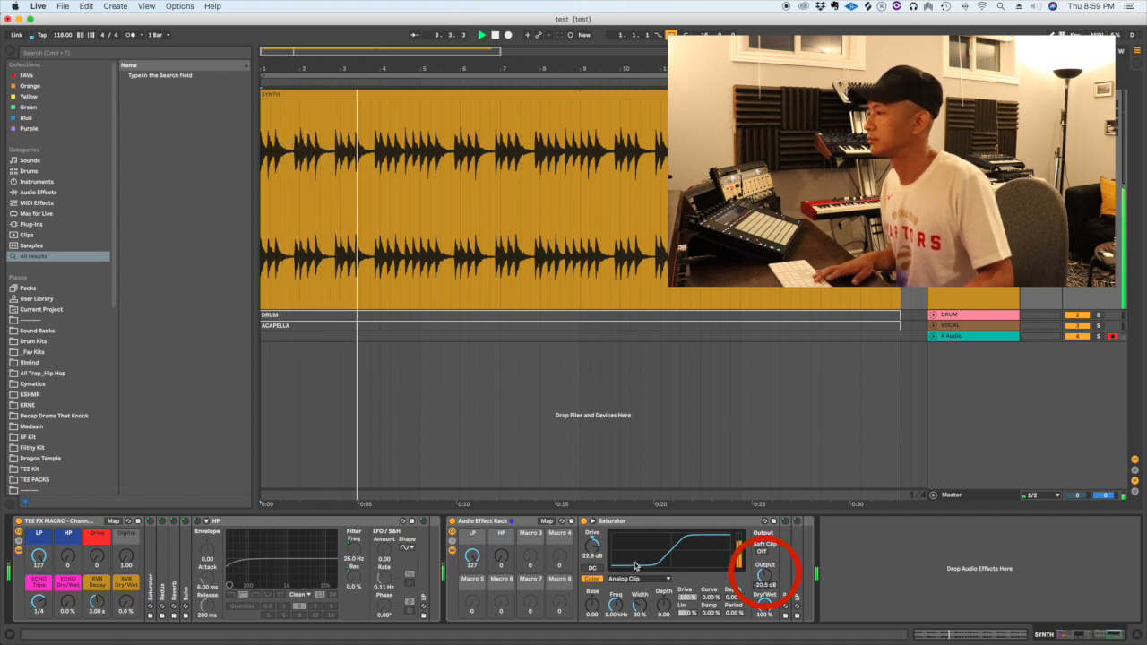
{"action": "key", "text": "space"}
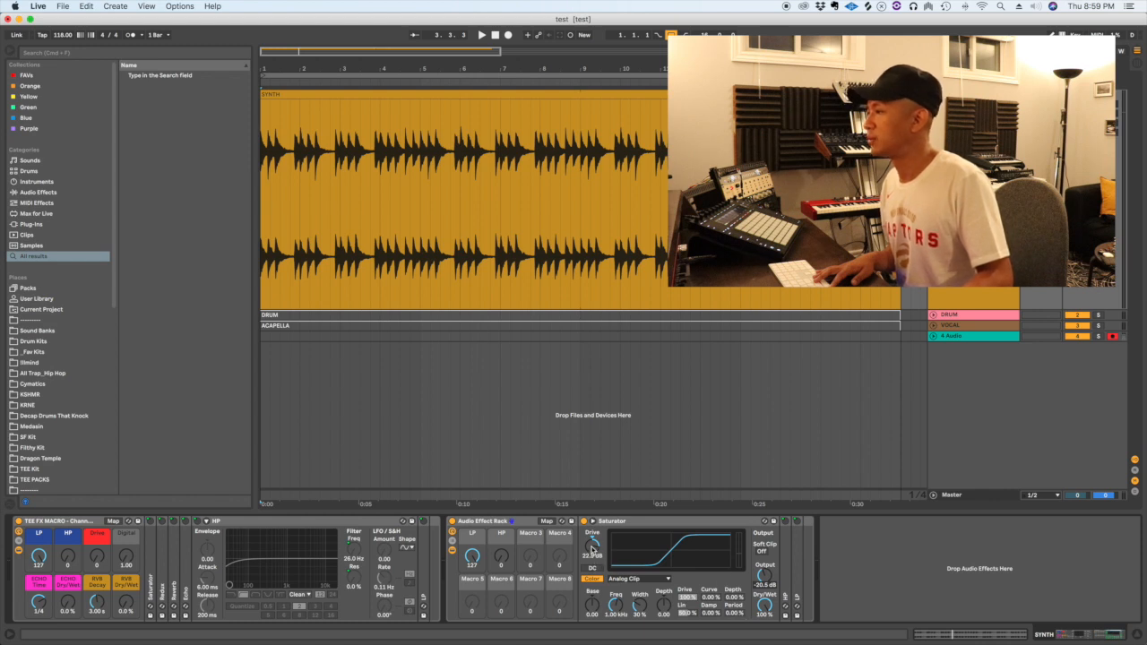
- Return the Saturator's Drive and Output to 0.00 dB
{"action": "left_click", "coordinate": [593, 548]}
{"action": "left_click_drag", "start_coordinate": [592, 546], "coordinate": [592, 584]}
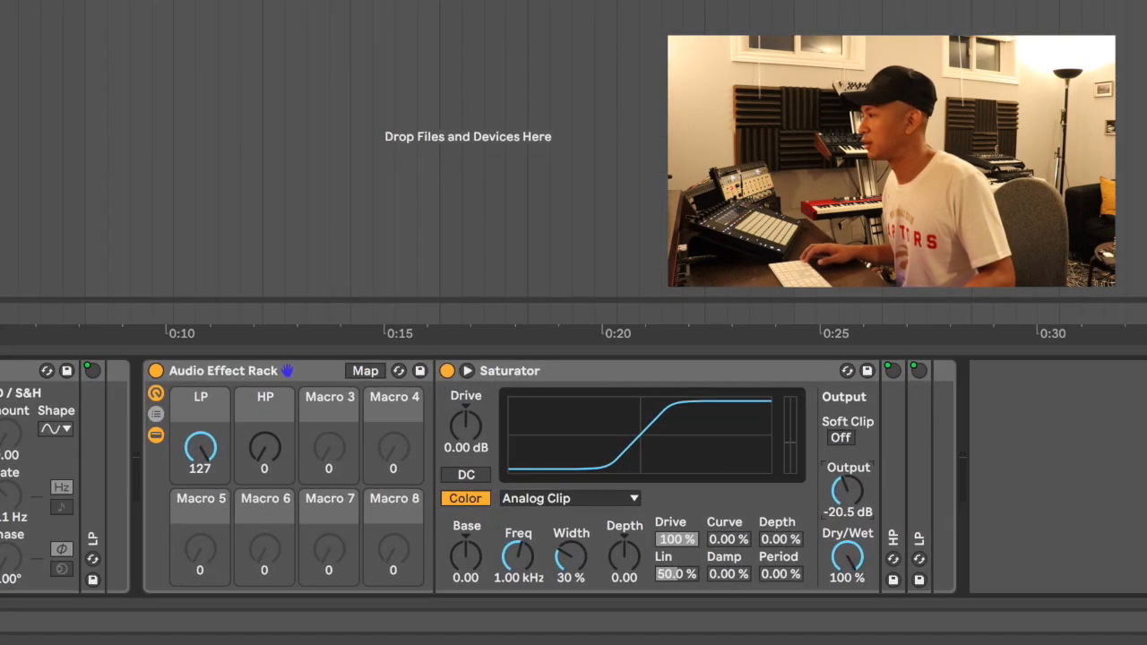
{"action": "double_click", "coordinate": [777, 562]}
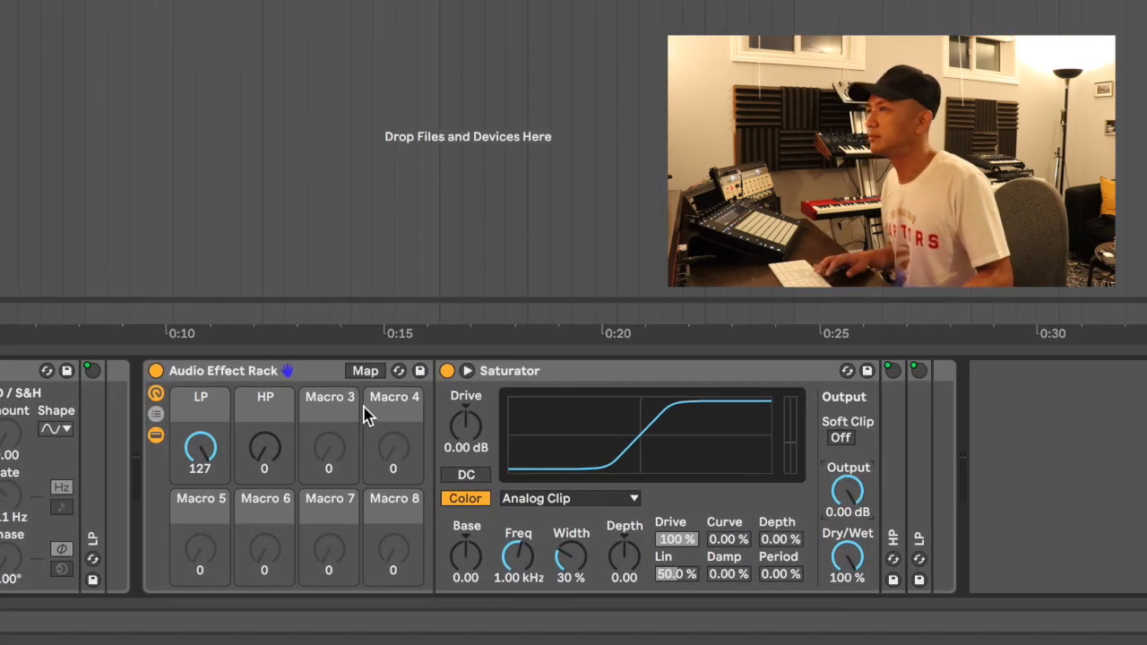
- Map the Saturator's Drive and Output to Macro 3 of the new rack
{"action": "left_click", "coordinate": [363, 370]}
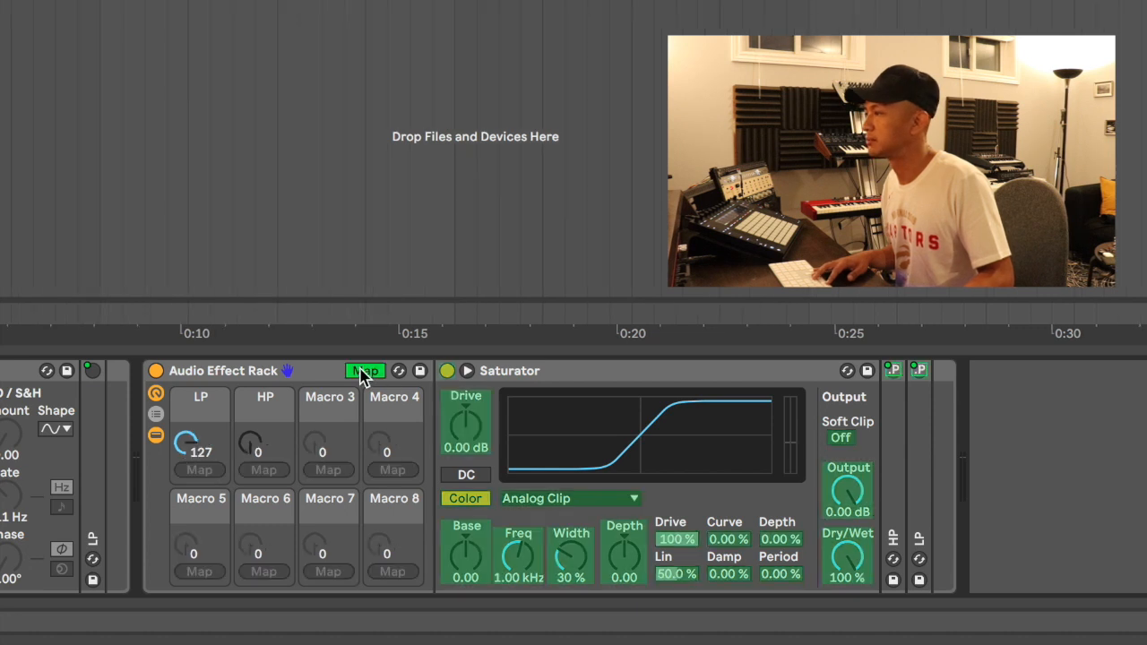
{"action": "left_click", "coordinate": [460, 439]}
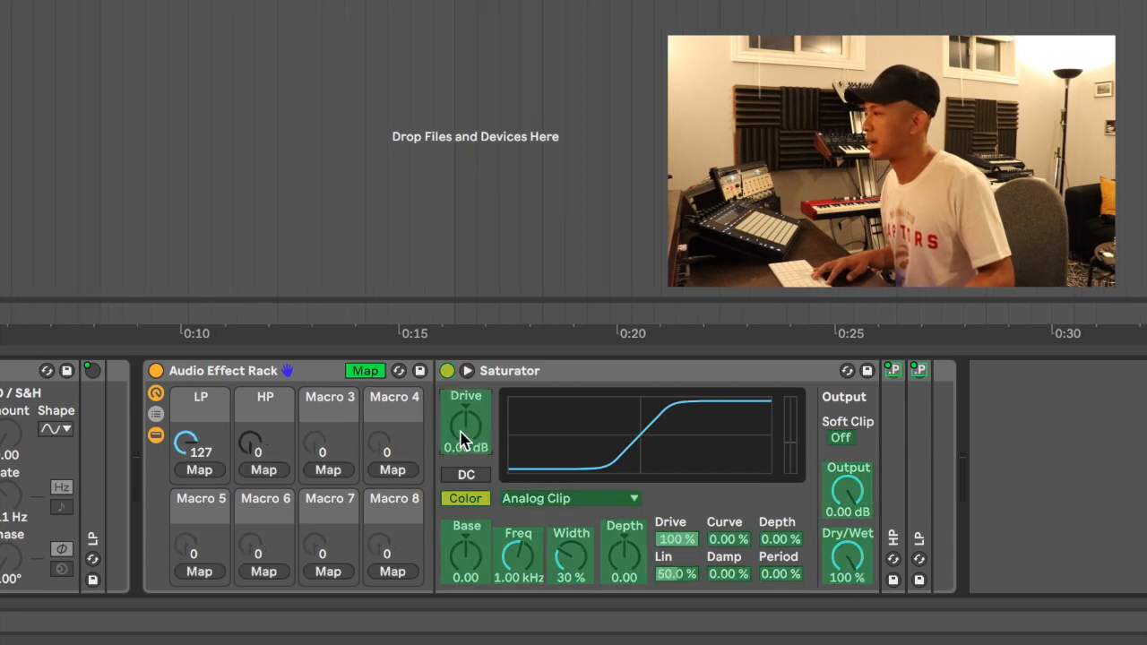
{"action": "left_click", "coordinate": [328, 470]}
{"action": "left_click", "coordinate": [843, 497]}
{"action": "left_click", "coordinate": [328, 469]}
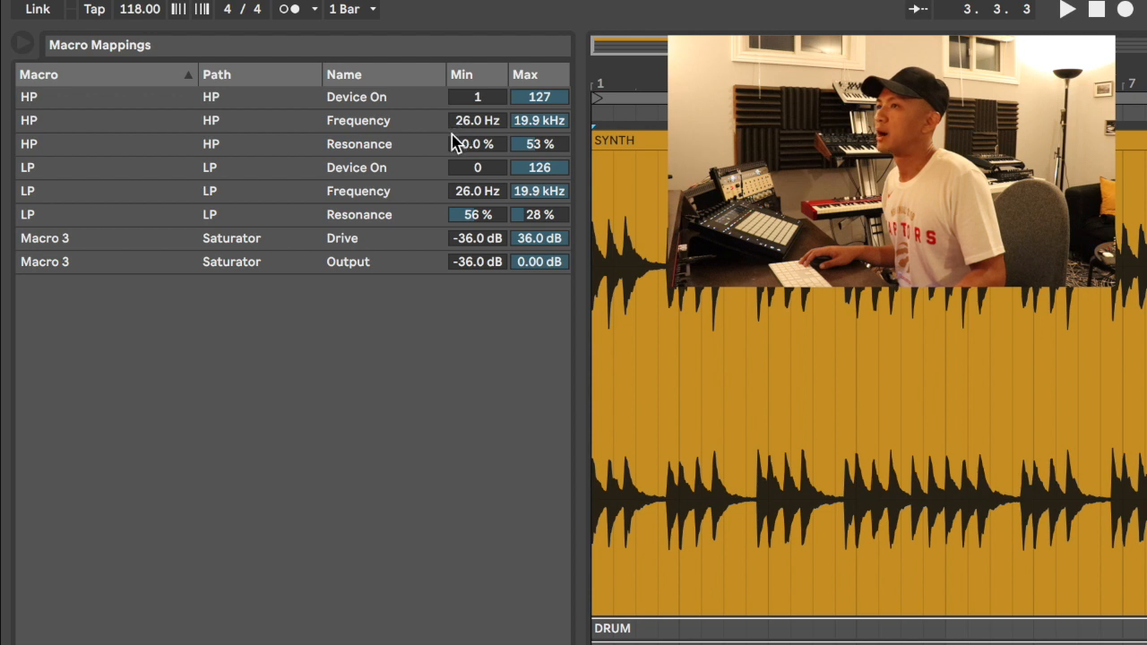
- Set the minimum of Macro 3's Drive mapping to 0 dB
{"action": "left_click", "coordinate": [481, 235]}
{"action": "type", "text": "0"}
{"action": "key", "text": "Return"}
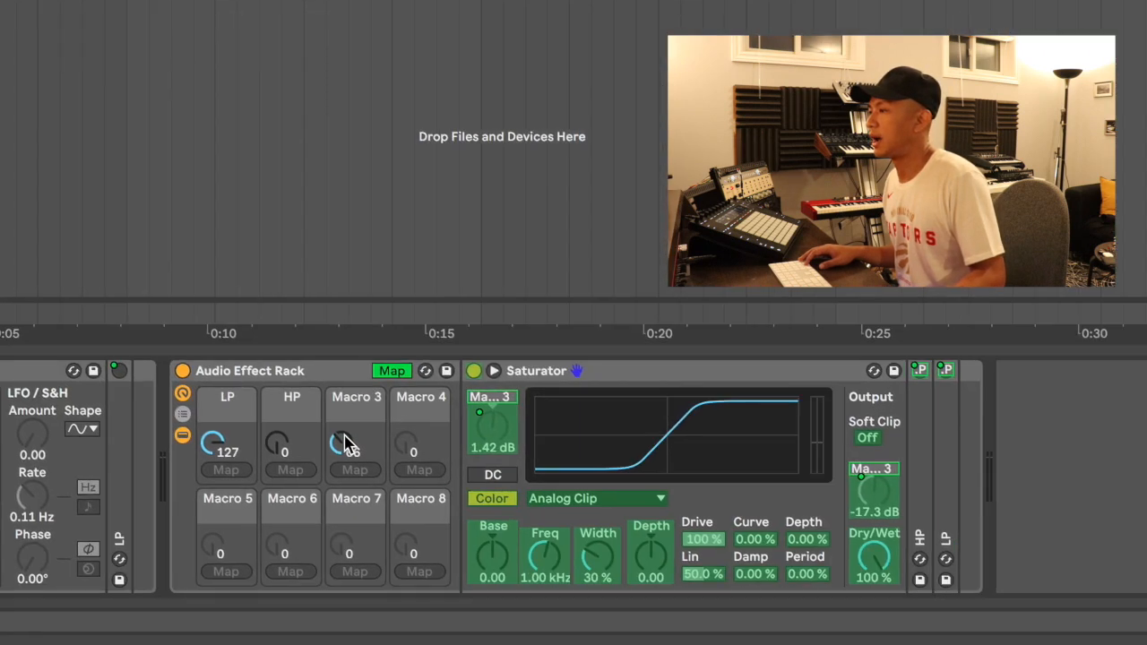
- Compare how the Saturator's Drive and Output respond with Macro 3 at 0, 81 and 110, then return it to 0
{"action": "left_click_drag", "start_coordinate": [346, 441], "coordinate": [346, 511]}
{"action": "mouse_move", "coordinate": [344, 442]}
{"action": "left_mouse_down"}
{"action": "mouse_move", "coordinate": [344, 419]}
{"action": "mouse_move", "coordinate": [344, 442]}
{"action": "left_mouse_up"}
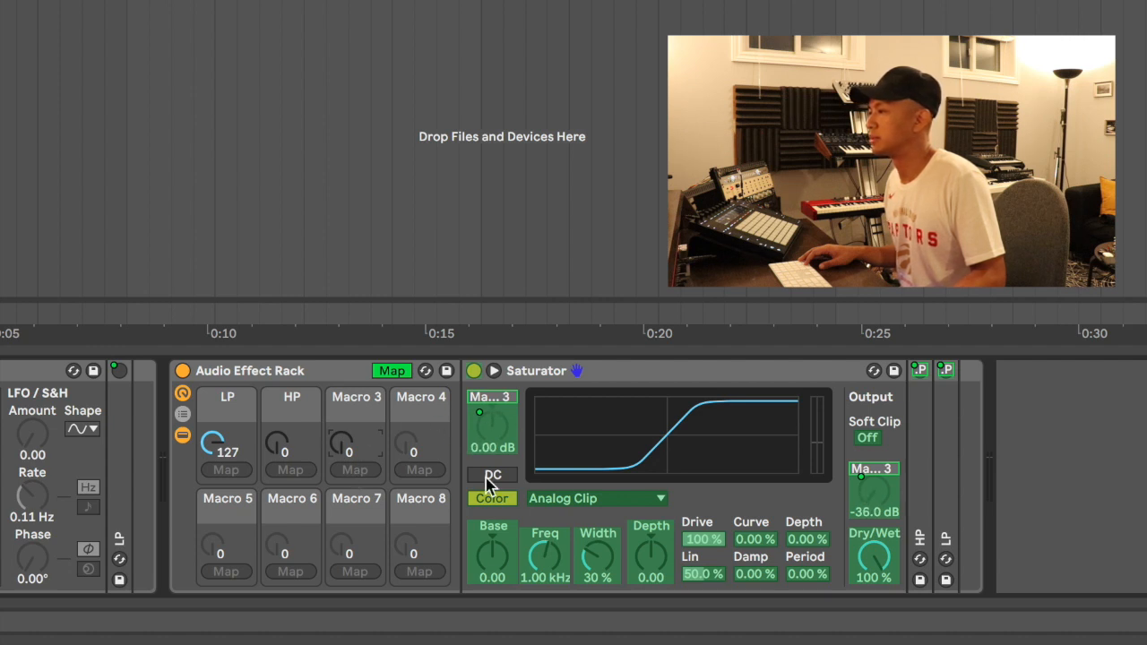
{"action": "left_click_drag", "start_coordinate": [343, 442], "coordinate": [343, 372]}
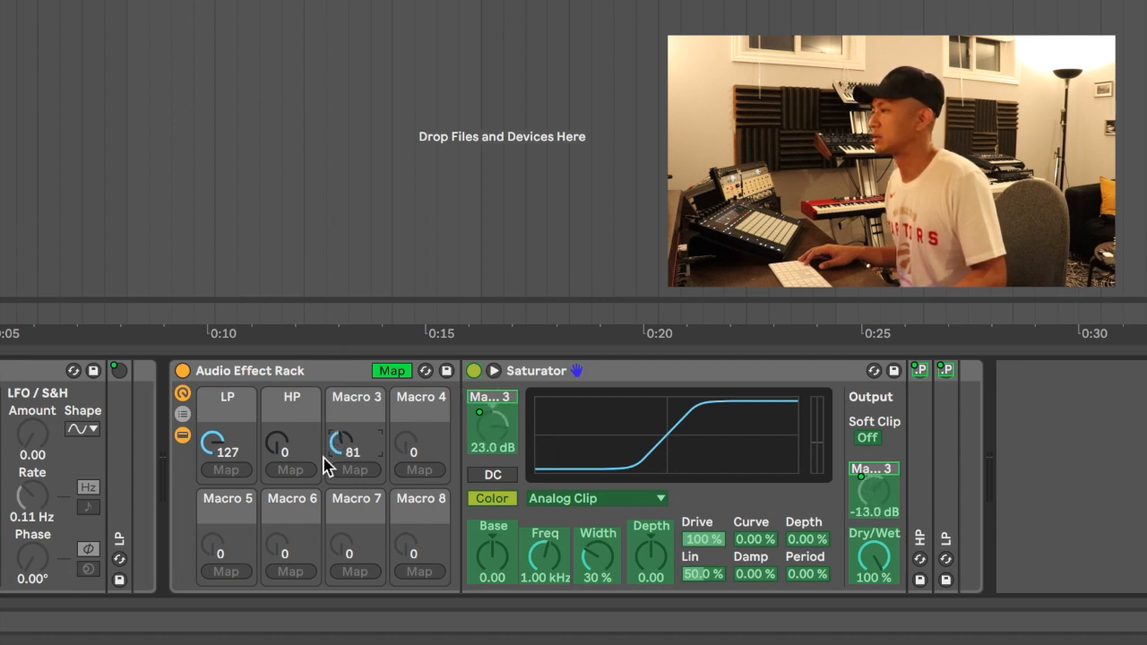
{"action": "left_click_drag", "start_coordinate": [342, 442], "coordinate": [342, 415]}
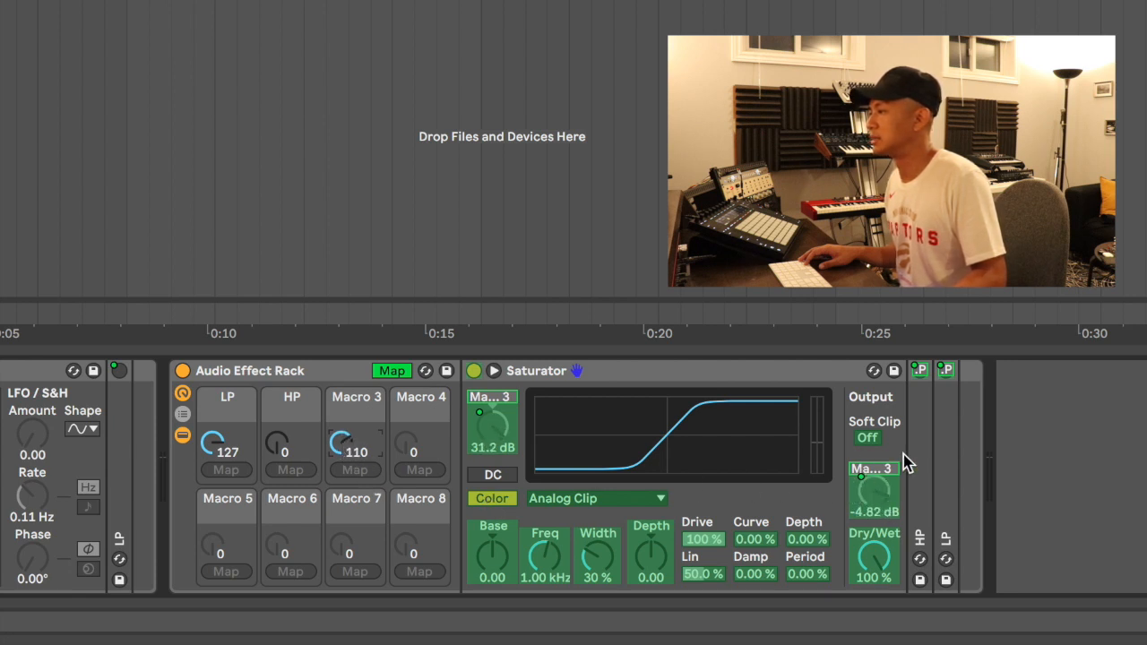
{"action": "left_click_drag", "start_coordinate": [333, 442], "coordinate": [342, 515]}
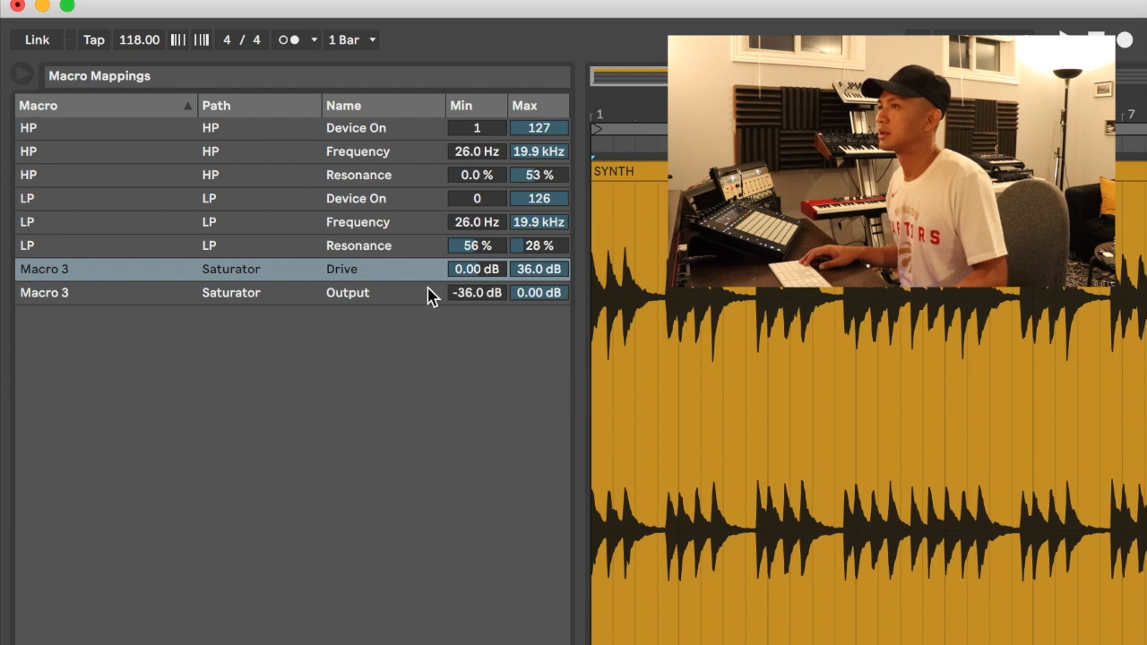
- Invert Macro 3's Output mapping to a minimum of 0.00 dB and a maximum of -36 dB, testing it with Macro 3 up to 57
{"action": "left_click", "coordinate": [474, 292]}
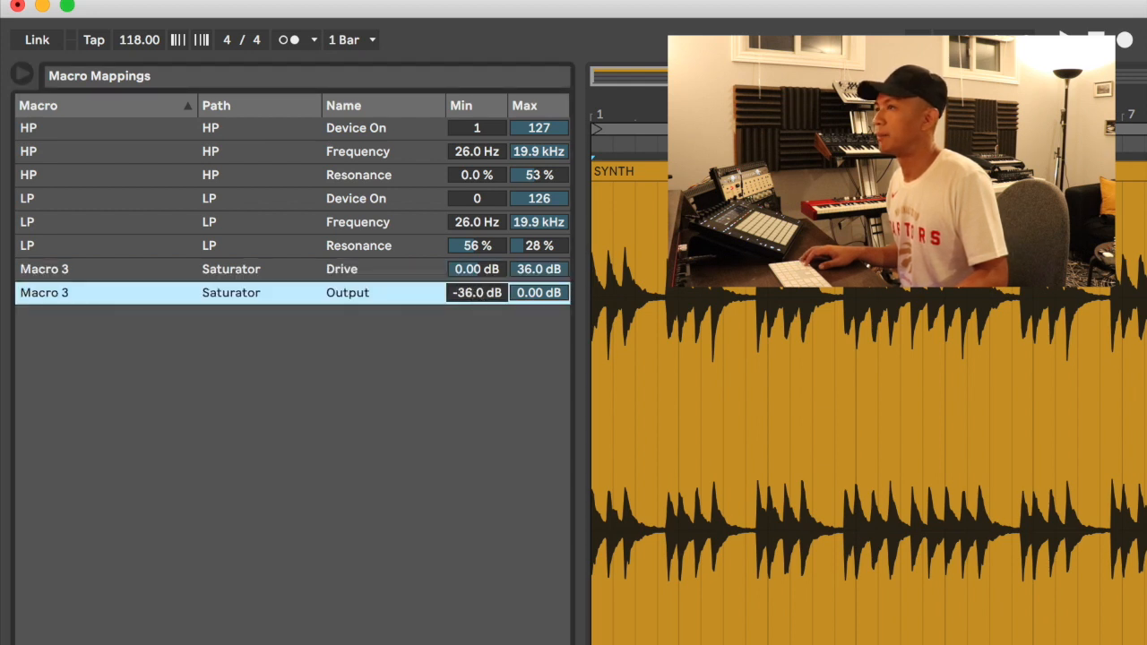
{"action": "left_click_drag", "start_coordinate": [455, 289], "coordinate": [455, 215]}
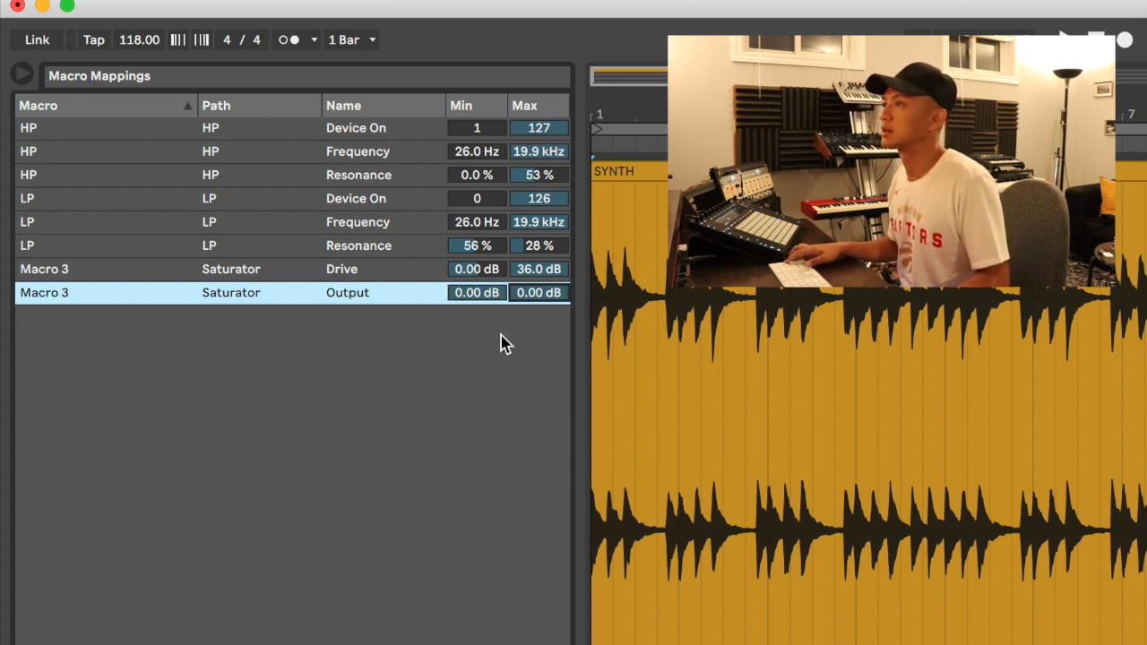
{"action": "type", "text": "-36"}
{"action": "key", "text": "Return"}
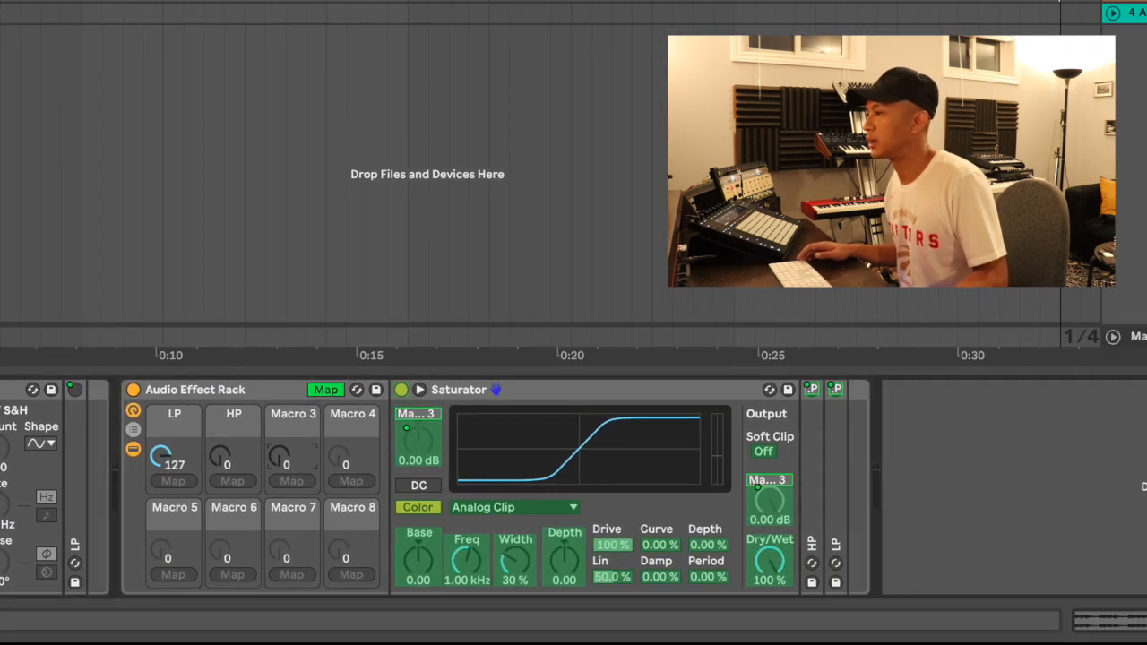
{"action": "left_click_drag", "start_coordinate": [452, 606], "coordinate": [452, 578]}
{"action": "left_click_drag", "start_coordinate": [280, 459], "coordinate": [280, 447]}
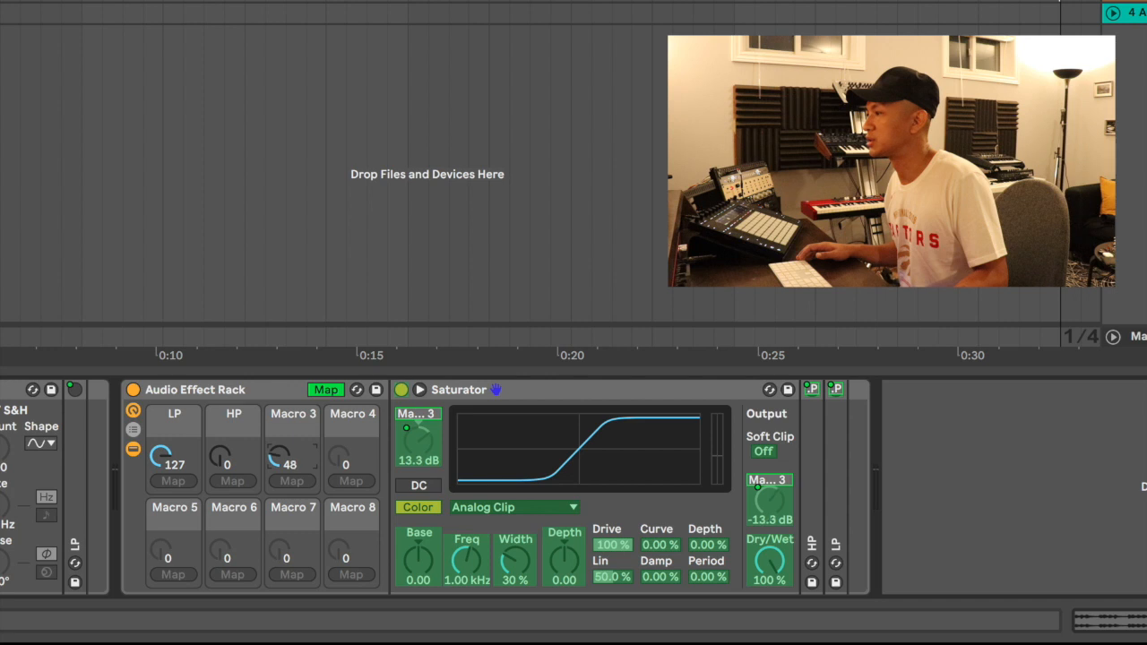
{"action": "mouse_move", "coordinate": [281, 459]}
{"action": "left_mouse_down"}
{"action": "mouse_move", "coordinate": [280, 446]}
{"action": "mouse_move", "coordinate": [281, 466]}
{"action": "left_mouse_up"}
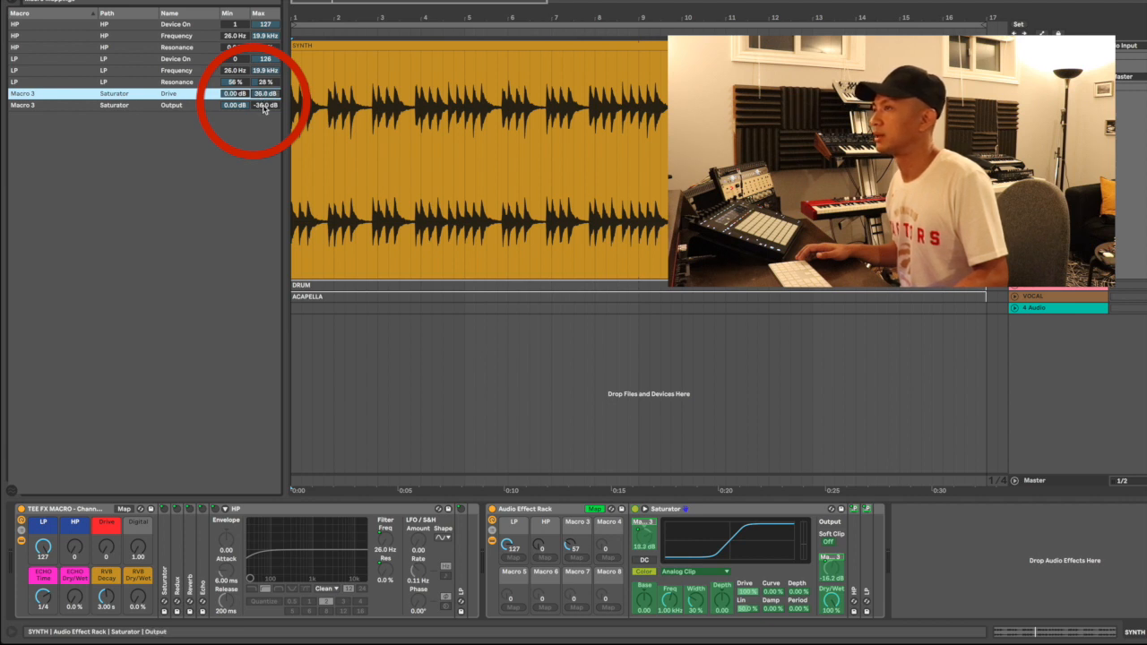
- Set the maximum of Macro 3's Output mapping to -25.0 dB and turn Macro 3 down to 0
{"action": "left_click_drag", "start_coordinate": [264, 108], "coordinate": [264, 99]}
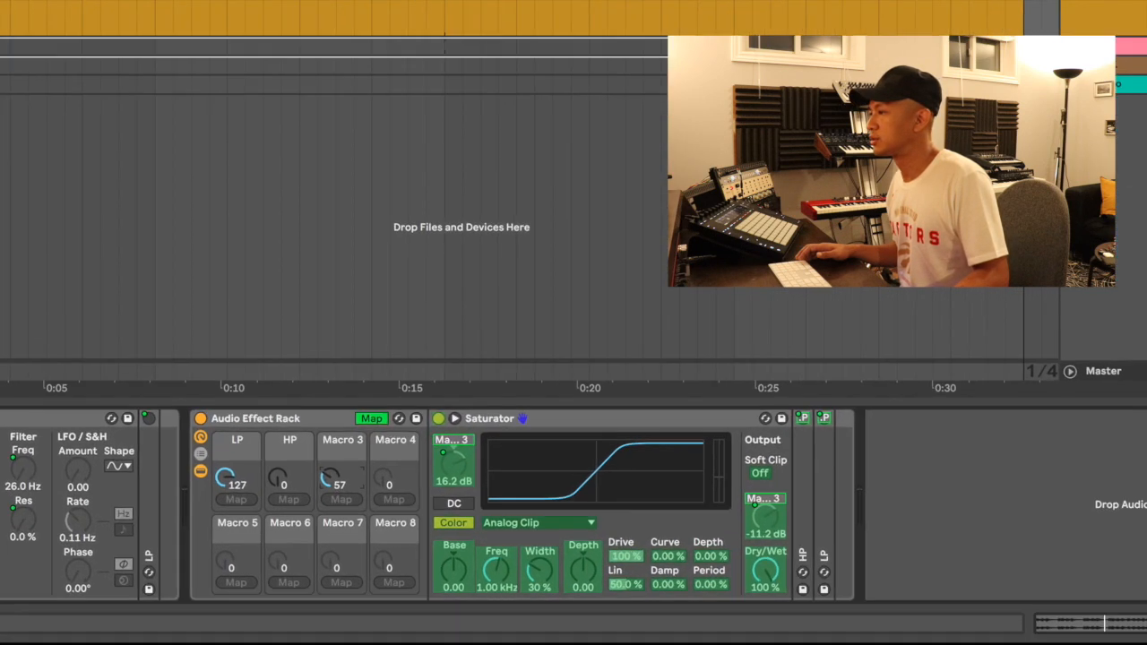
{"action": "left_click_drag", "start_coordinate": [571, 545], "coordinate": [571, 568]}
{"action": "left_click_drag", "start_coordinate": [255, 456], "coordinate": [256, 483]}
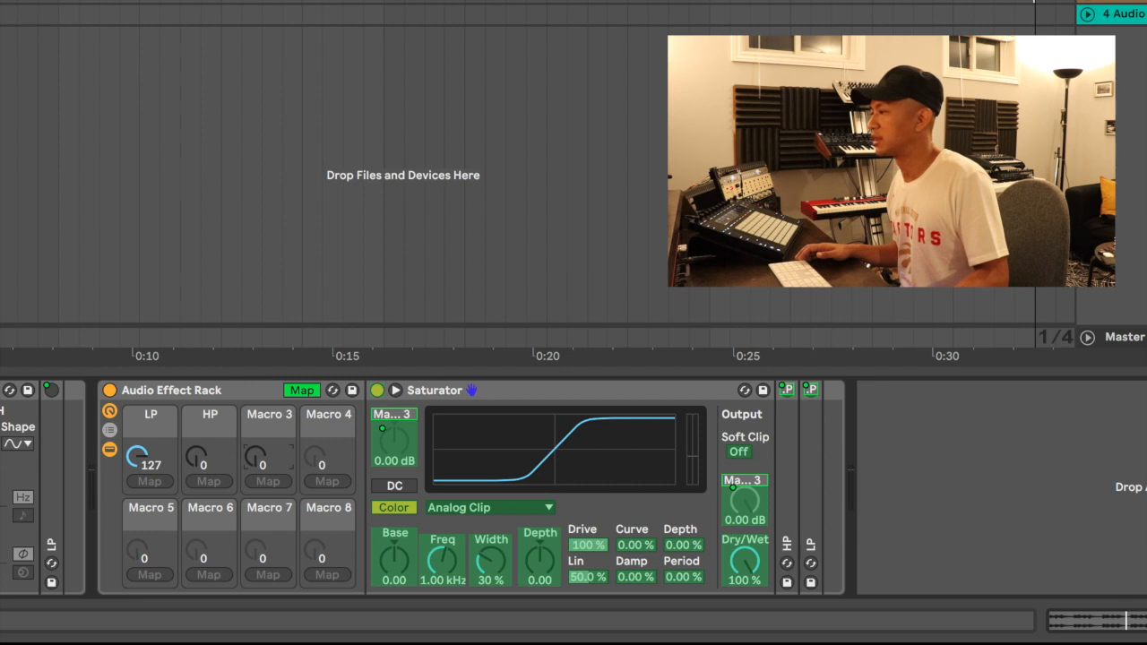
- Test the Drive and Output balance by sweeping Macro 3, including during playback, and finish with it back at 0
{"action": "left_click_drag", "start_coordinate": [255, 457], "coordinate": [255, 446]}
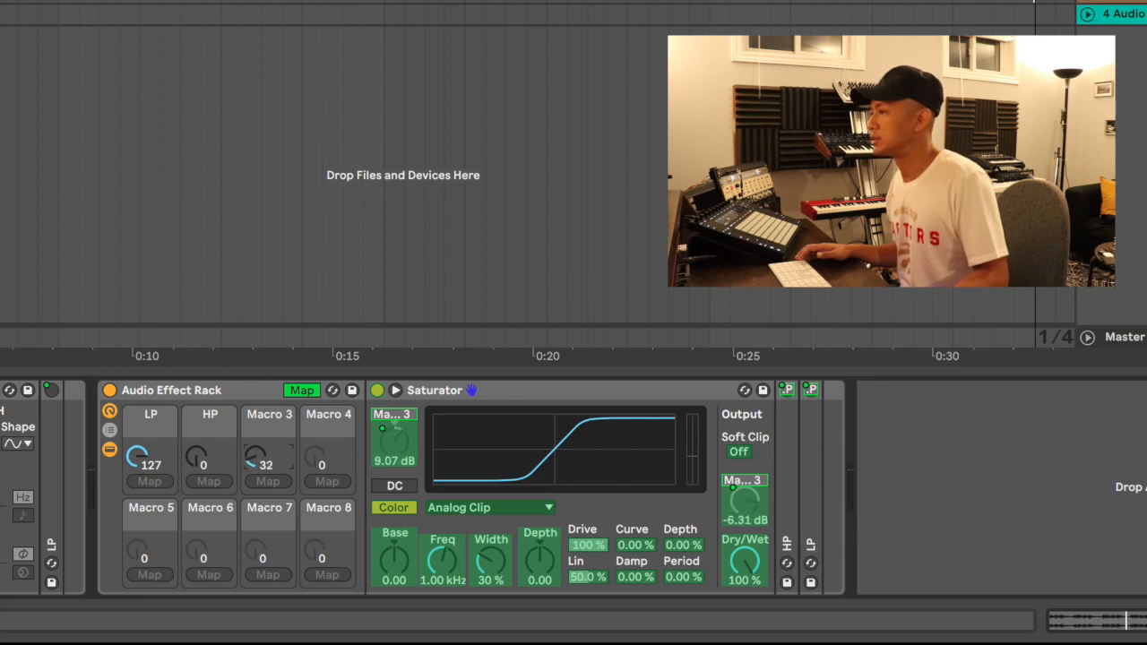
{"action": "left_click_drag", "start_coordinate": [255, 457], "coordinate": [255, 453]}
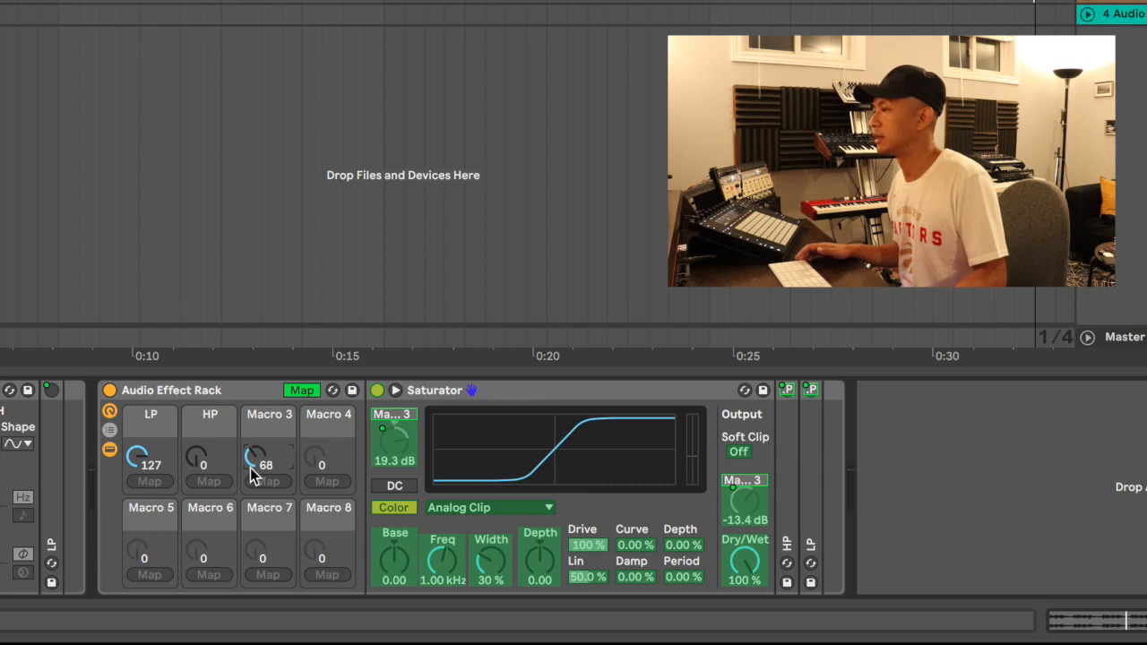
{"action": "left_click_drag", "start_coordinate": [253, 475], "coordinate": [253, 538]}
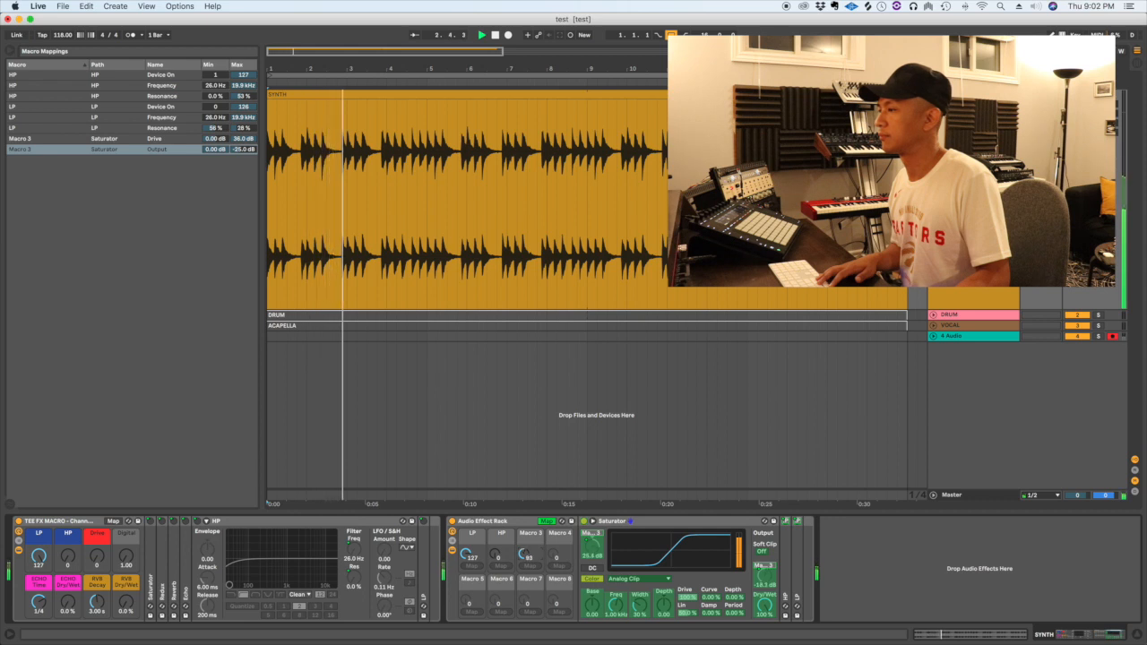
{"action": "left_click_drag", "start_coordinate": [523, 554], "coordinate": [524, 631]}
{"action": "key", "text": "space"}
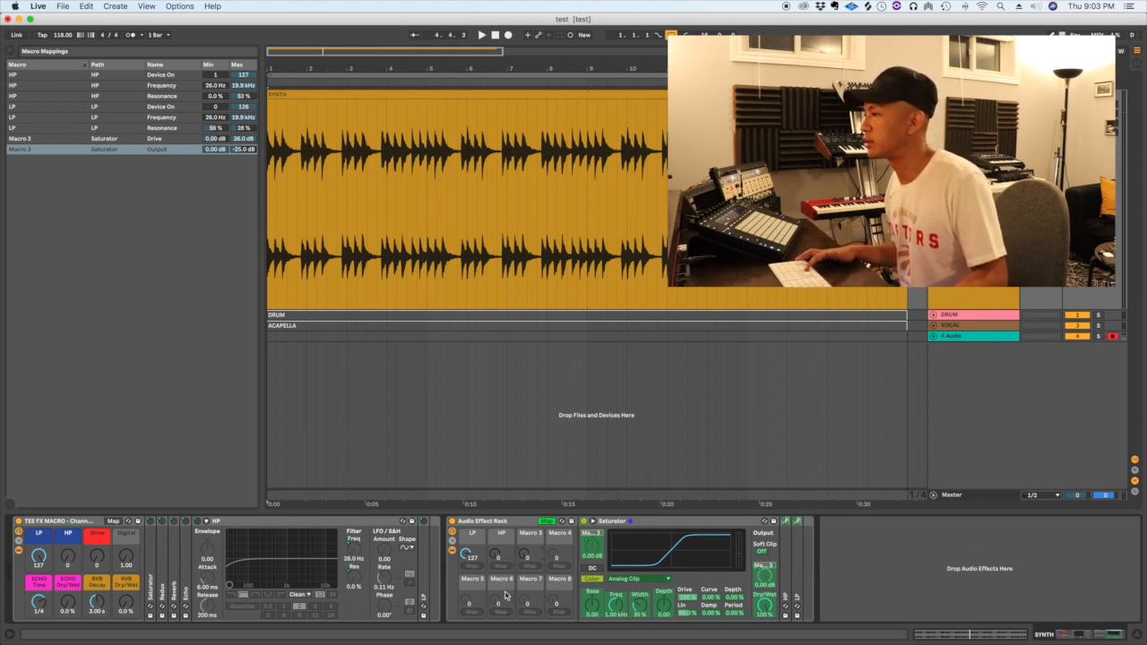
- Map the Saturator's Device On switch to Macro 3 with a minimum of 1, and check the switching by turning Macro 3 down to 0
{"action": "left_click", "coordinate": [584, 521]}
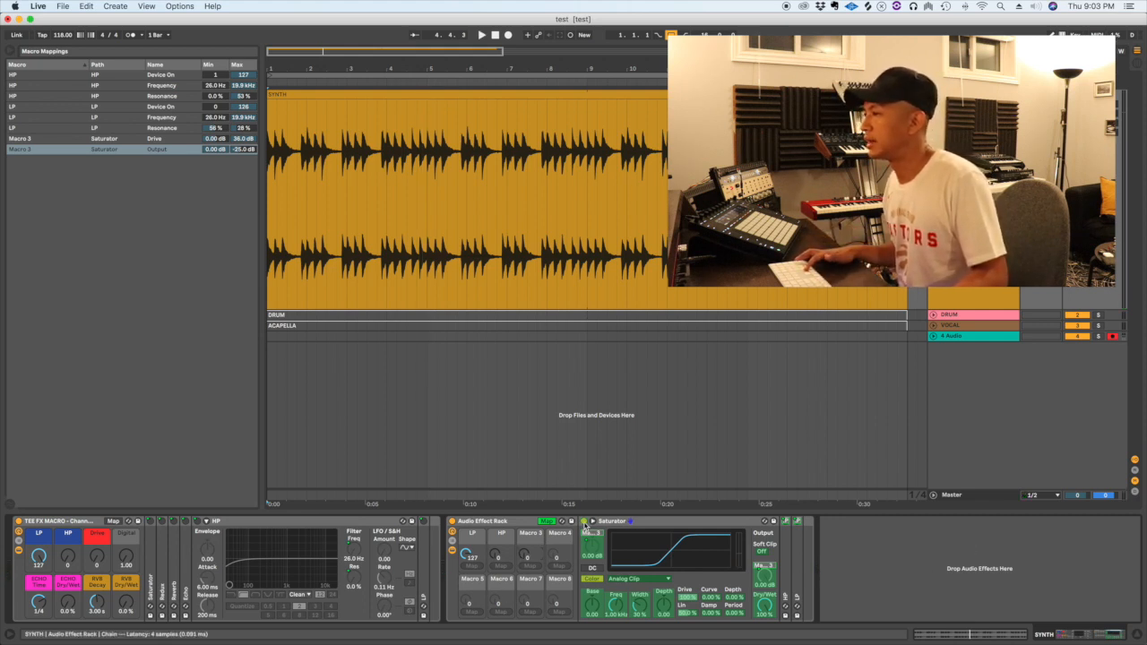
{"action": "left_click", "coordinate": [529, 566]}
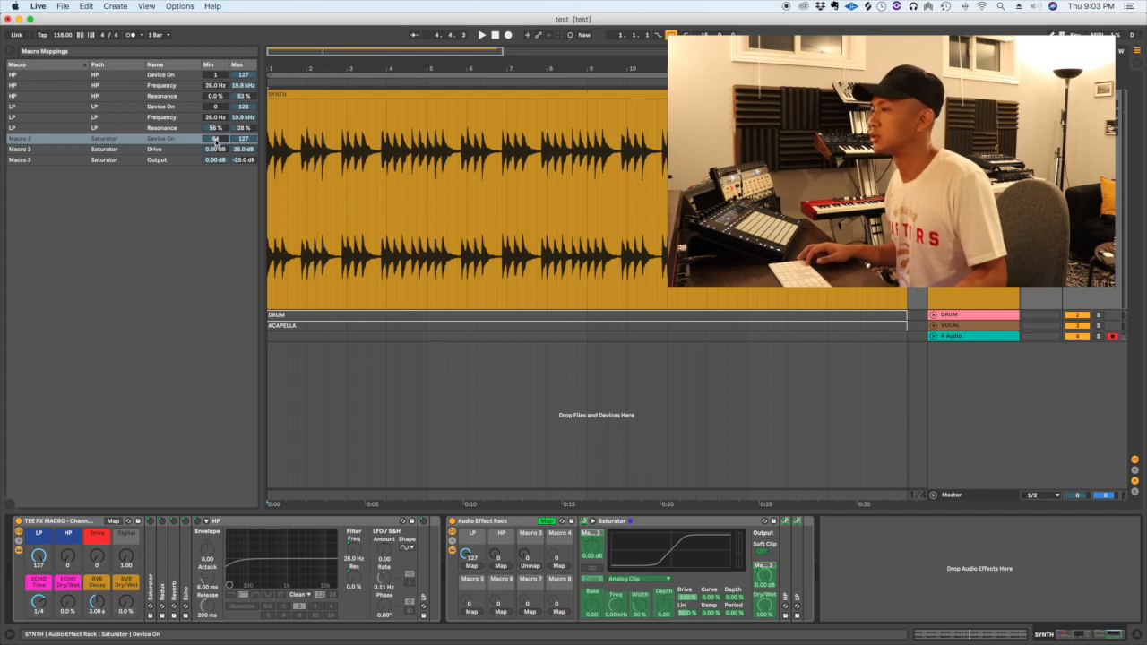
{"action": "left_click", "coordinate": [216, 140]}
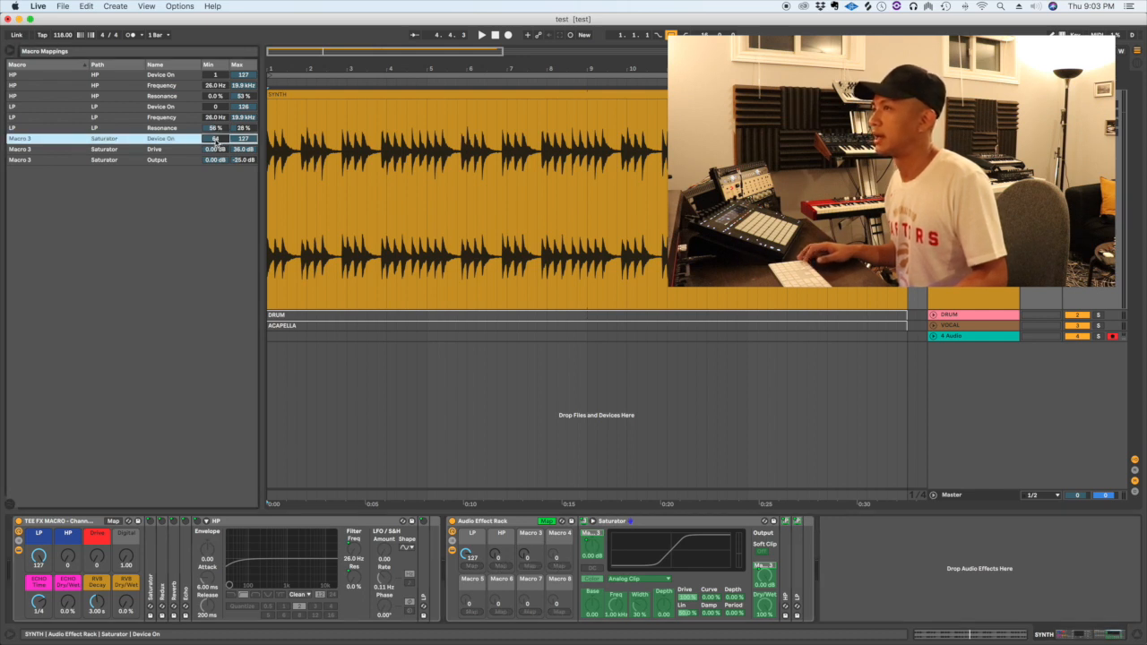
{"action": "type", "text": "1"}
{"action": "key", "text": "Return"}
{"action": "left_click", "coordinate": [529, 553]}
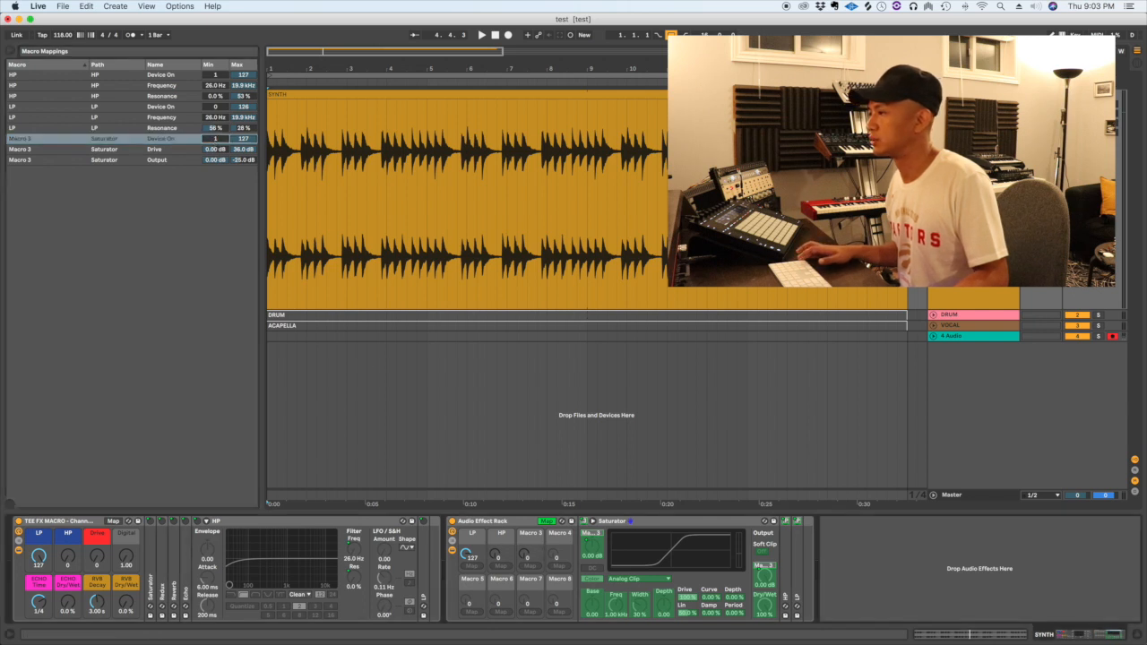
{"action": "left_click_drag", "start_coordinate": [529, 553], "coordinate": [528, 592]}
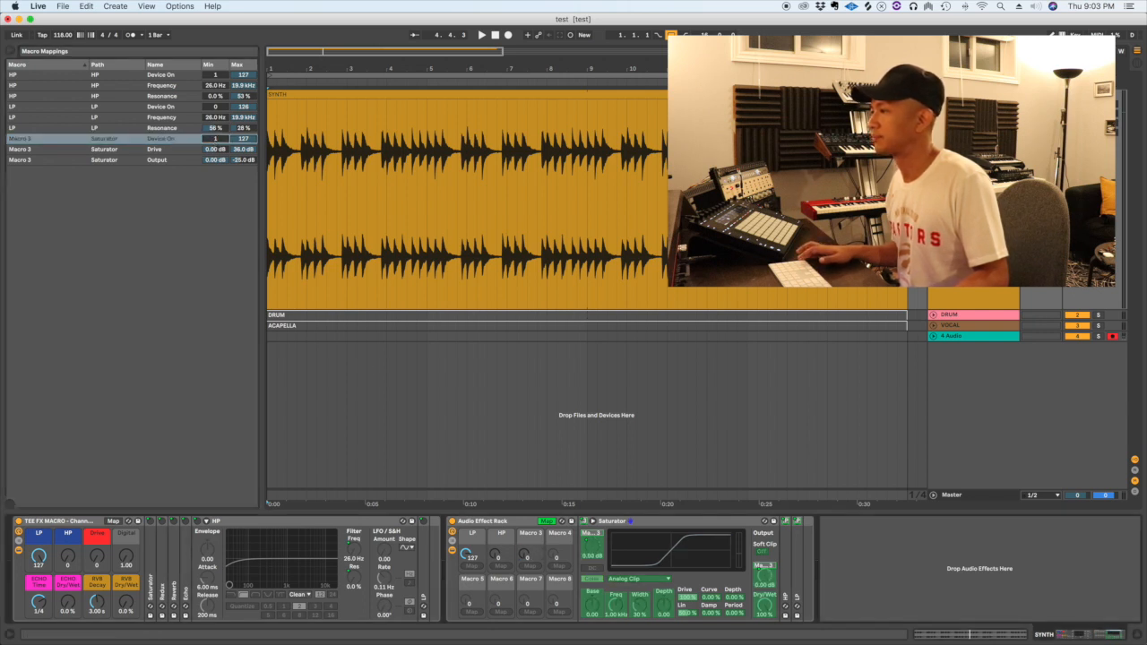
- Leave macro mapping mode and rename Macro 3 of the new Audio Effect Rack to Drive
{"action": "left_click", "coordinate": [546, 521]}
{"action": "left_click", "coordinate": [509, 527]}
{"action": "left_click", "coordinate": [526, 536]}
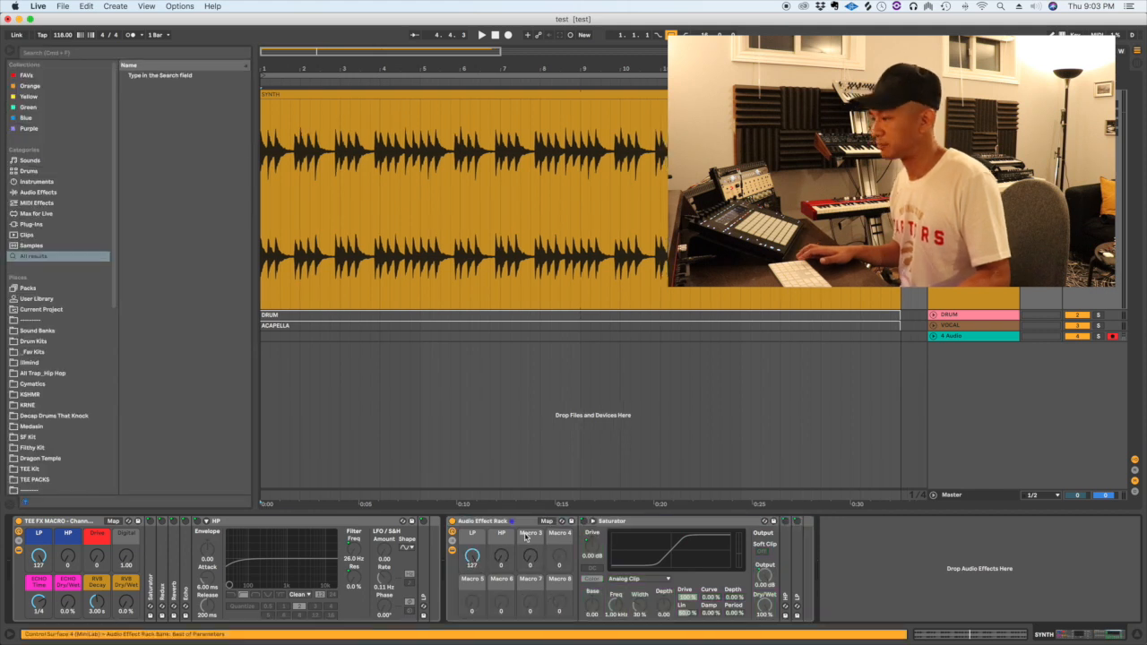
{"action": "key", "text": "super+r"}
{"action": "type", "text": "Drive"}
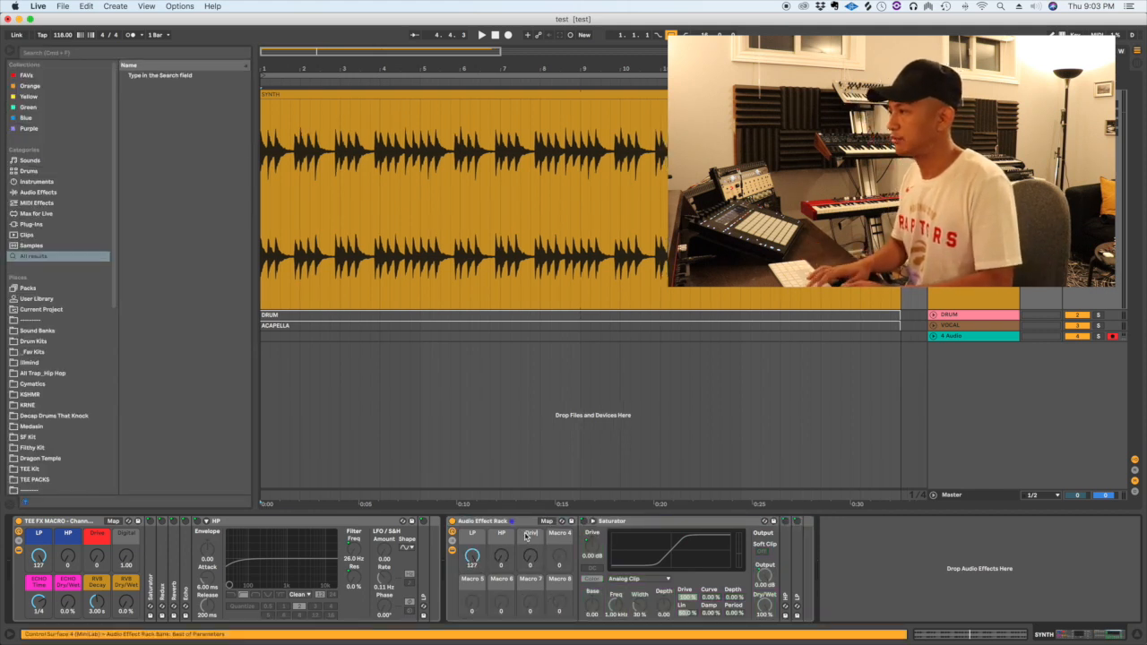
{"action": "key", "text": "Return"}
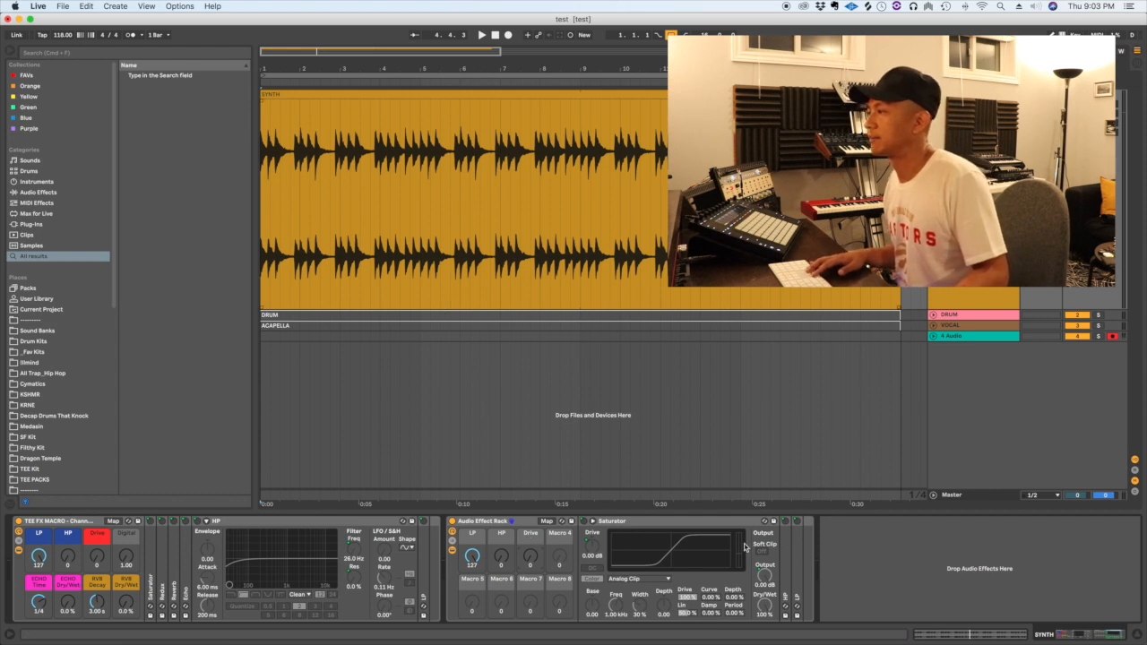
- Unfold the rack's HP and LP filters and audition the LP, HP and Drive macros during playback from the start of the SYNTH track
{"action": "double_click", "coordinate": [786, 548]}
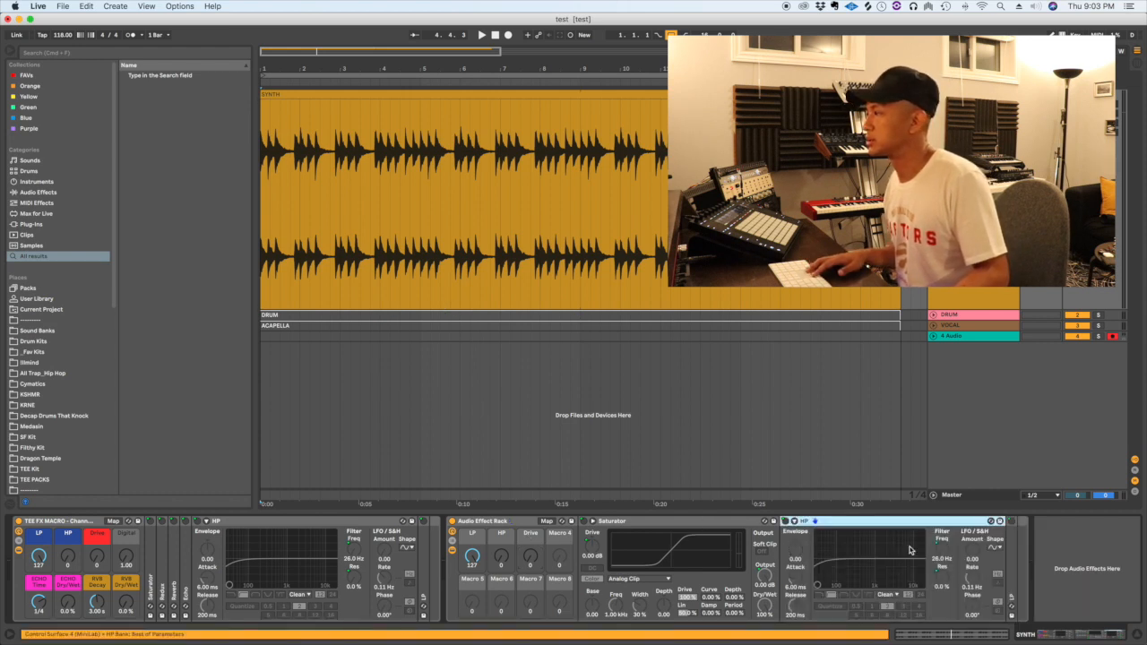
{"action": "double_click", "coordinate": [1011, 559]}
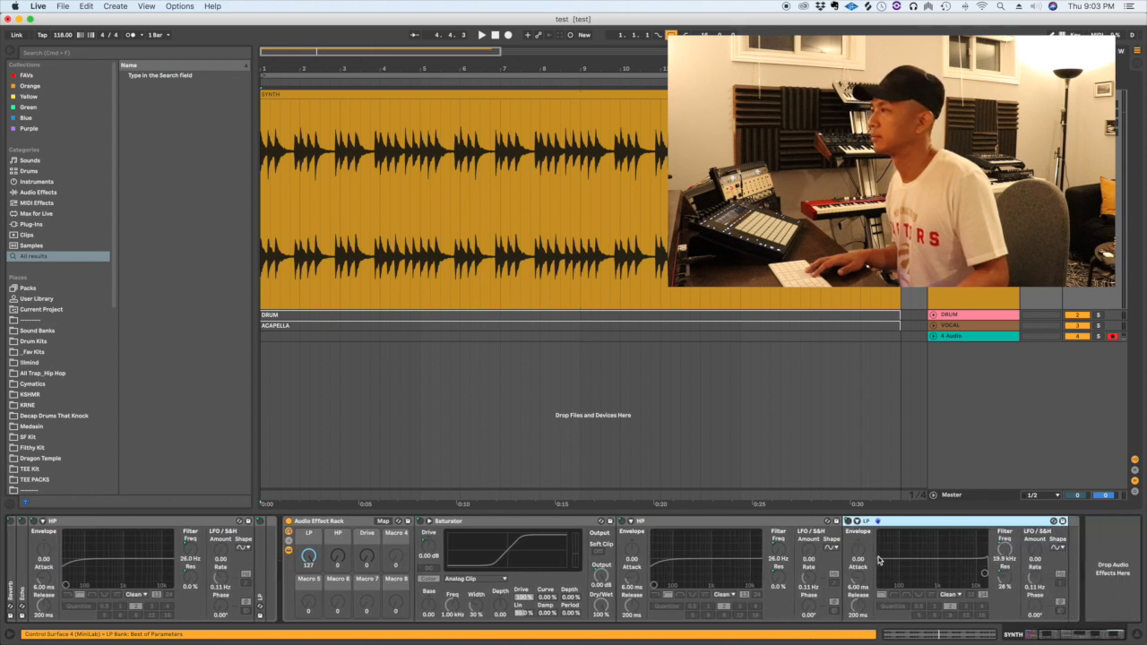
{"action": "left_click", "coordinate": [262, 258]}
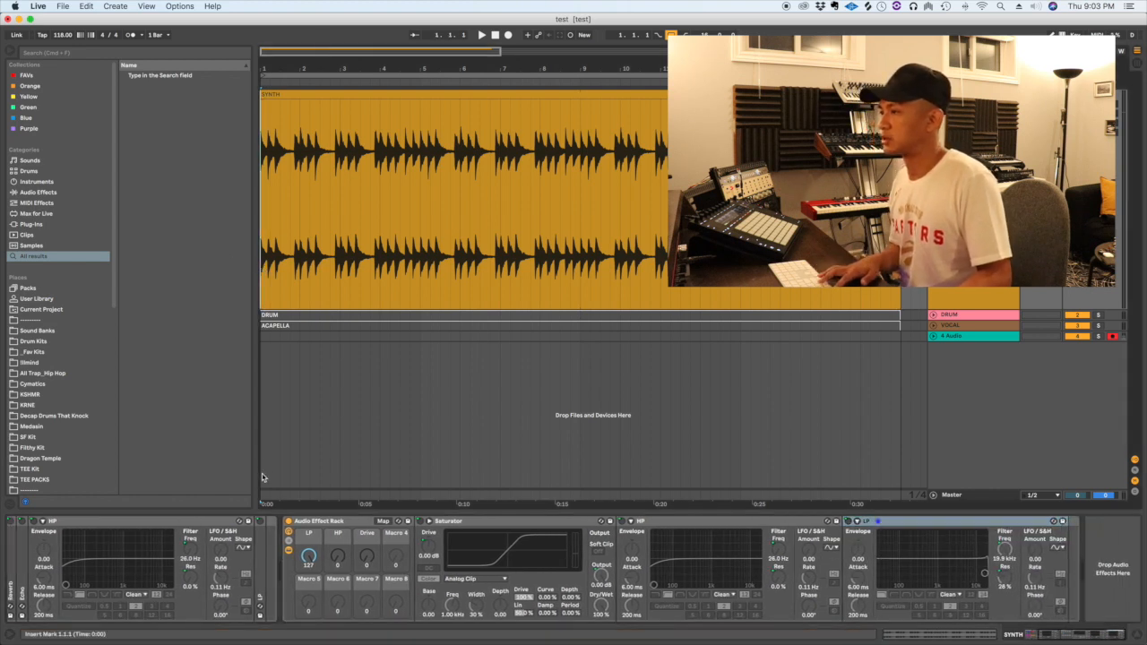
{"action": "key", "text": "space"}
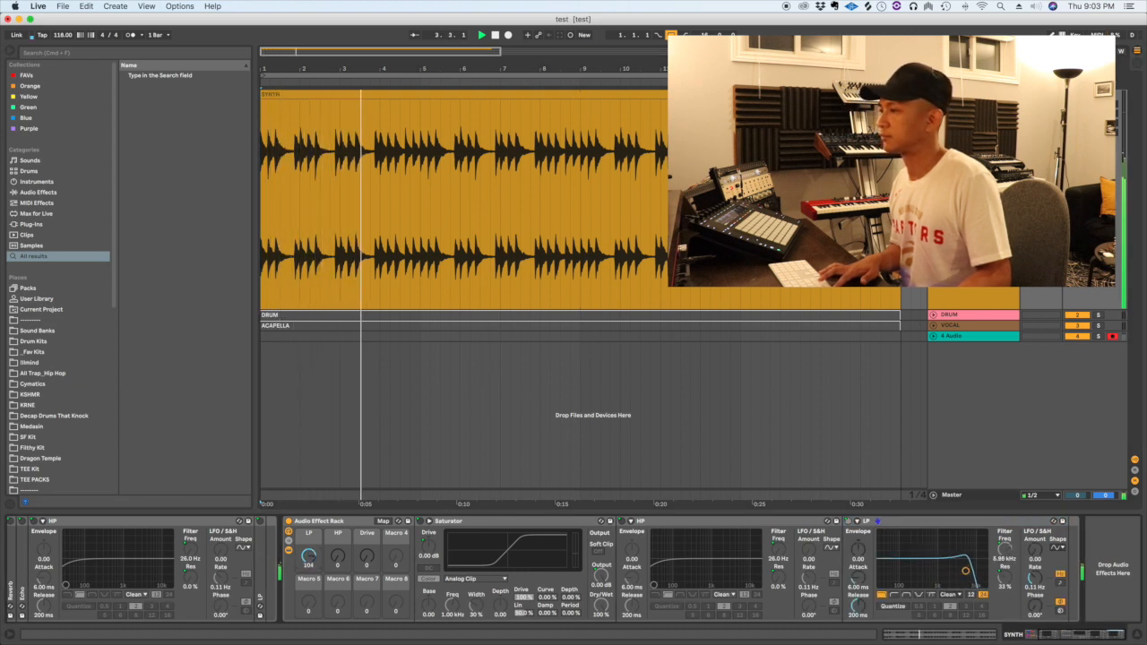
{"action": "key", "text": "space"}
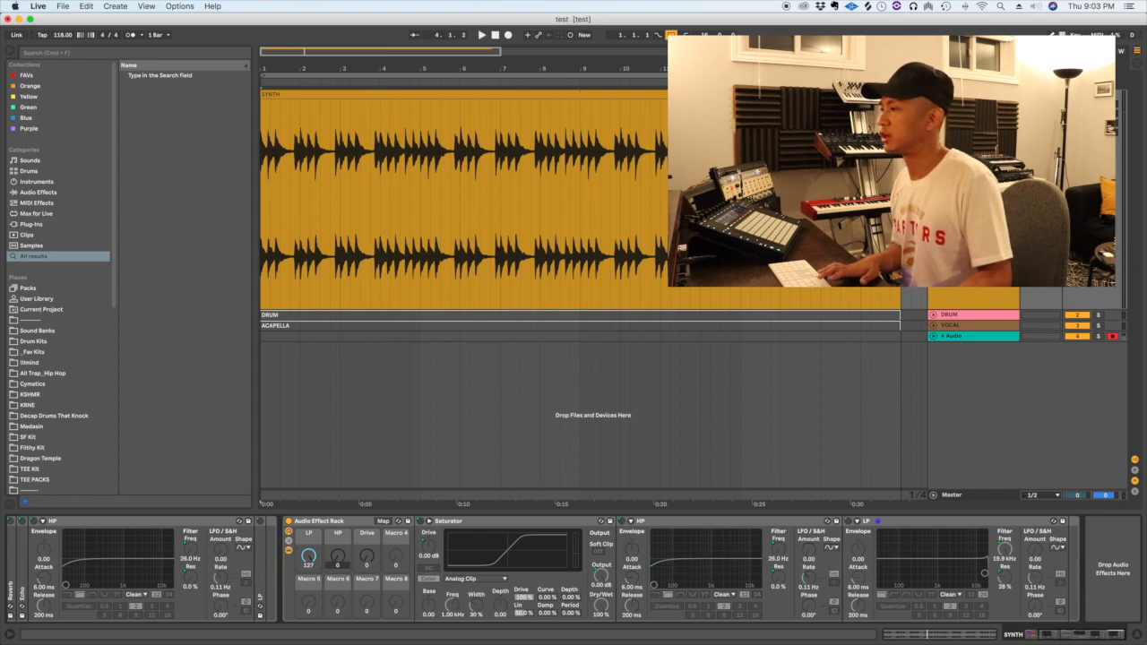
{"action": "key", "text": "space"}
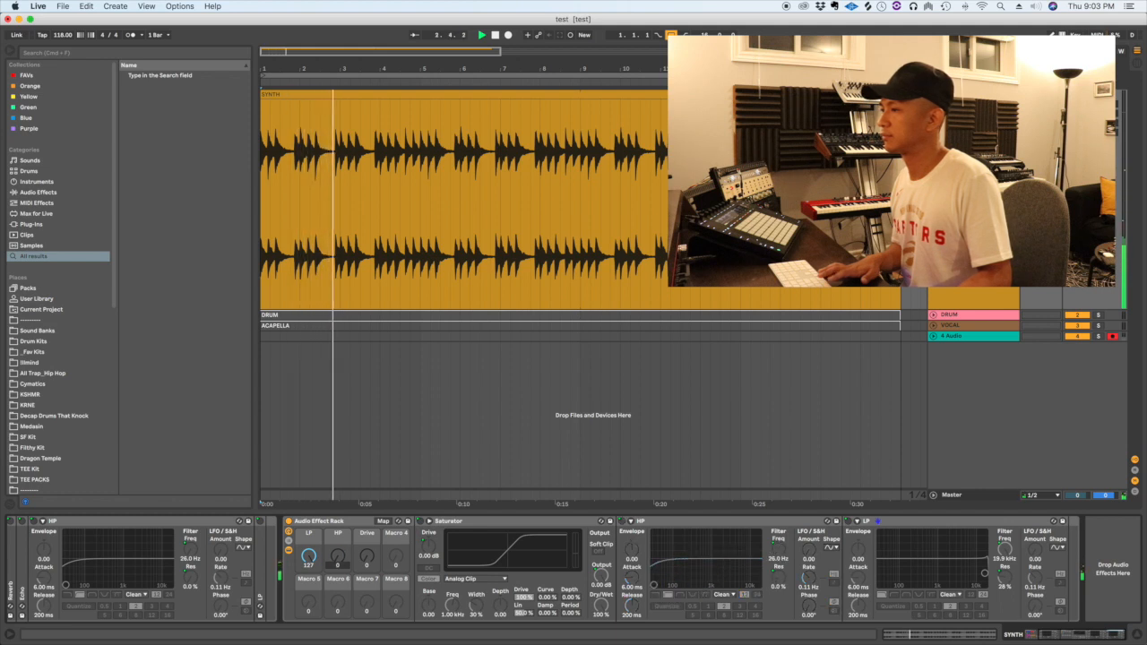
{"action": "key", "text": "space"}
{"action": "key", "text": "space"}
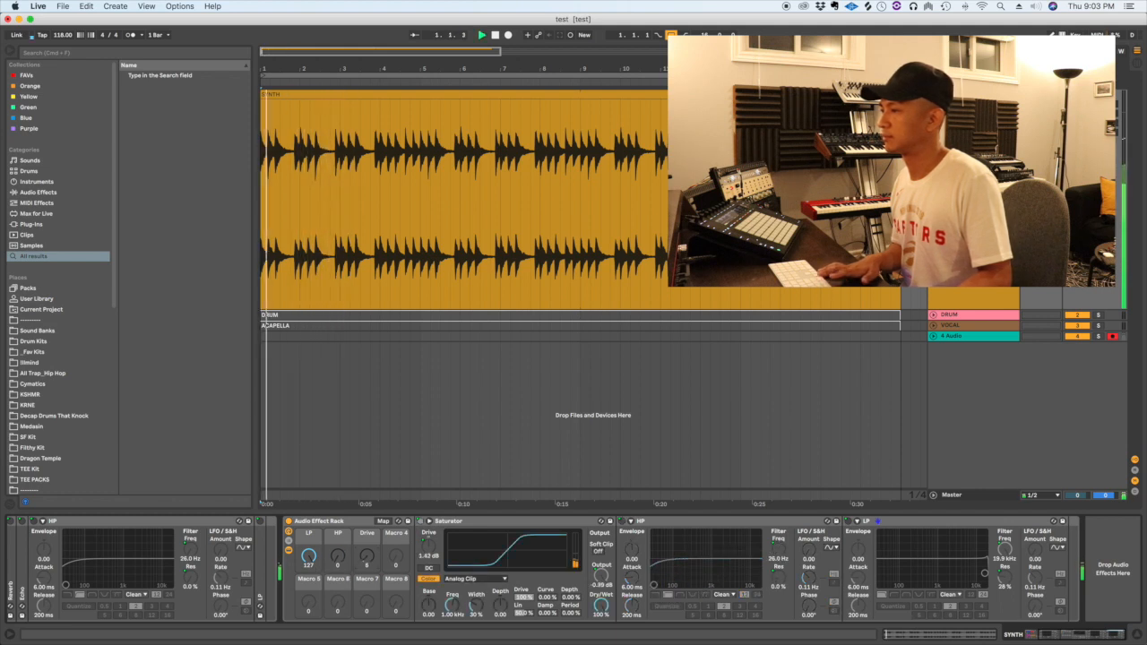